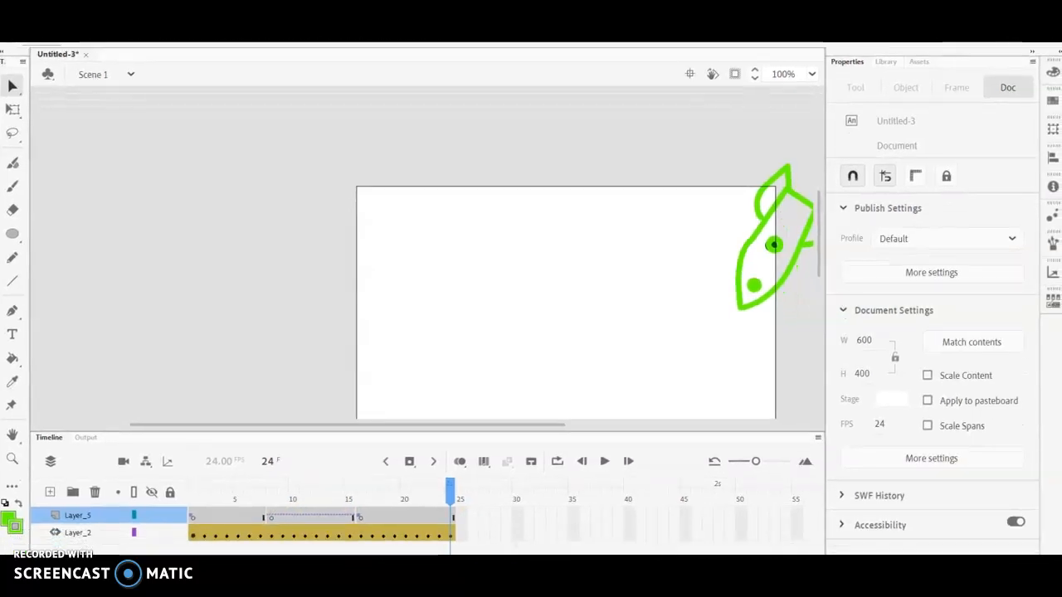
# Play the finished rocket animation from frame 1 and return the playhead to frame 17 to view the rocket's position.
pyautogui.press('XF86AudioMute')
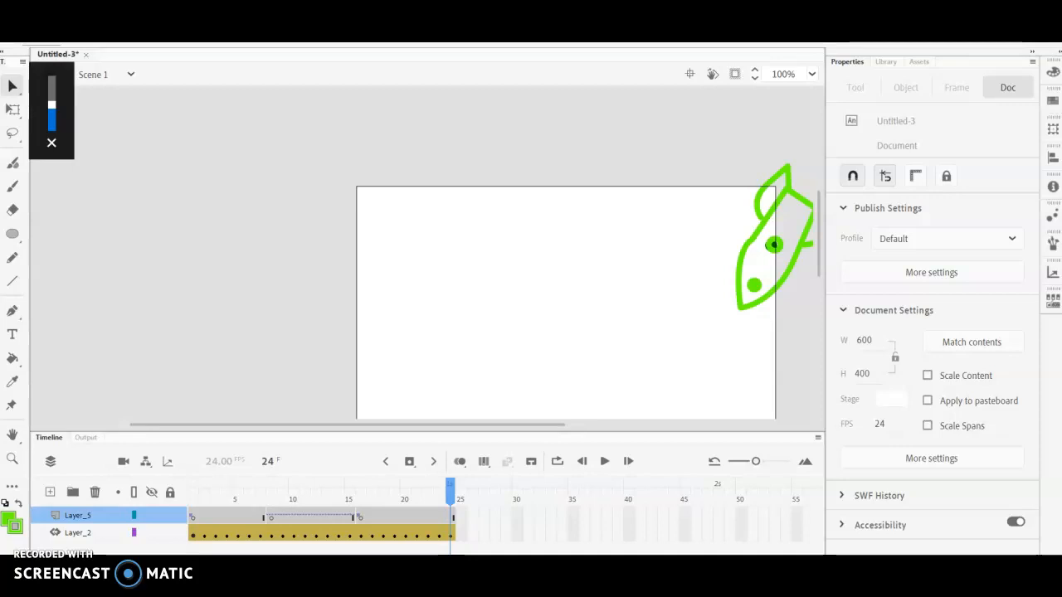
pyautogui.click(191, 494)
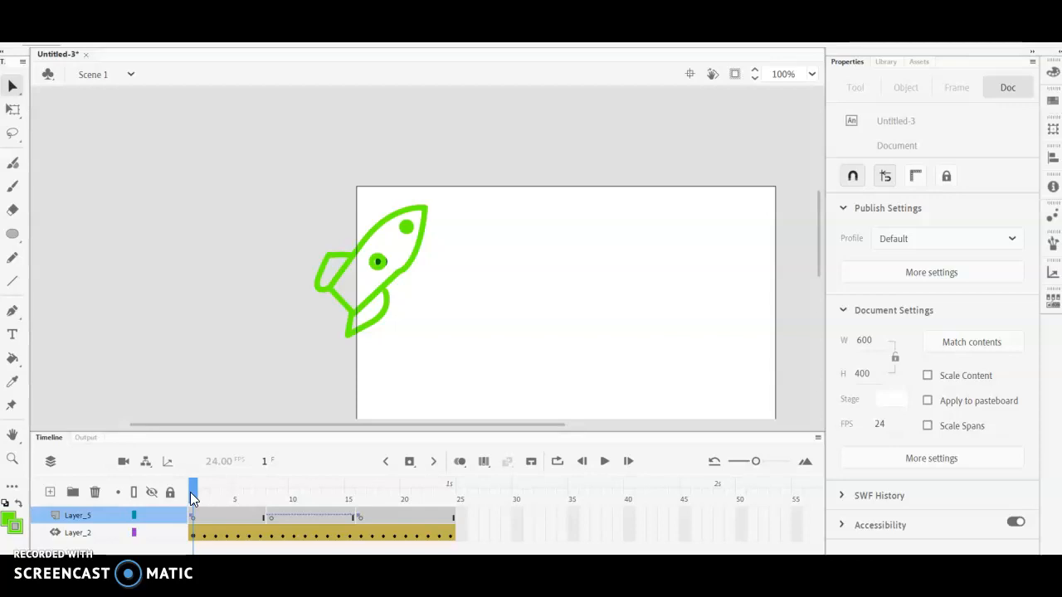
pyautogui.click(331, 247)
pyautogui.click(604, 461)
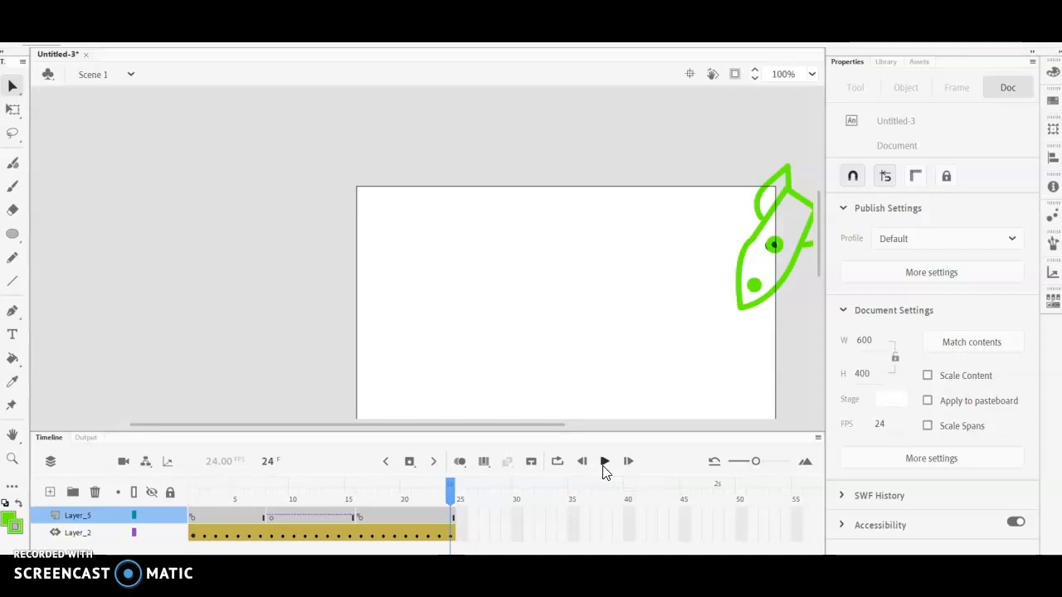
pyautogui.moveTo(453, 495); pyautogui.dragTo(370, 518)
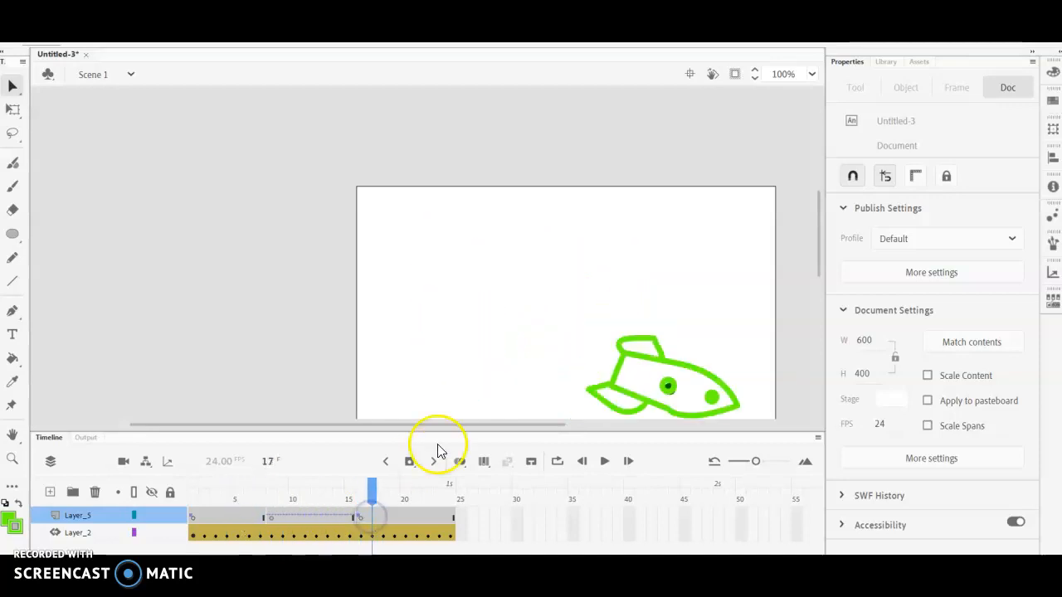
# Close the Untitled-3 document without saving and create an ActionScript 3.0 document 600 pixels wide and 400 pixels high.
pyautogui.click(84, 55)
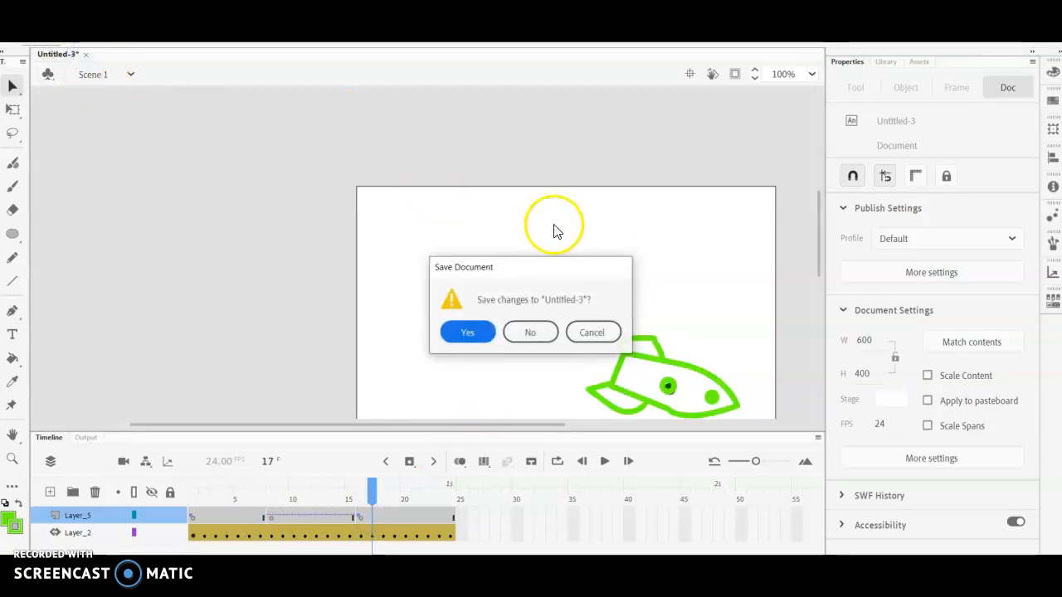
pyautogui.click(534, 326)
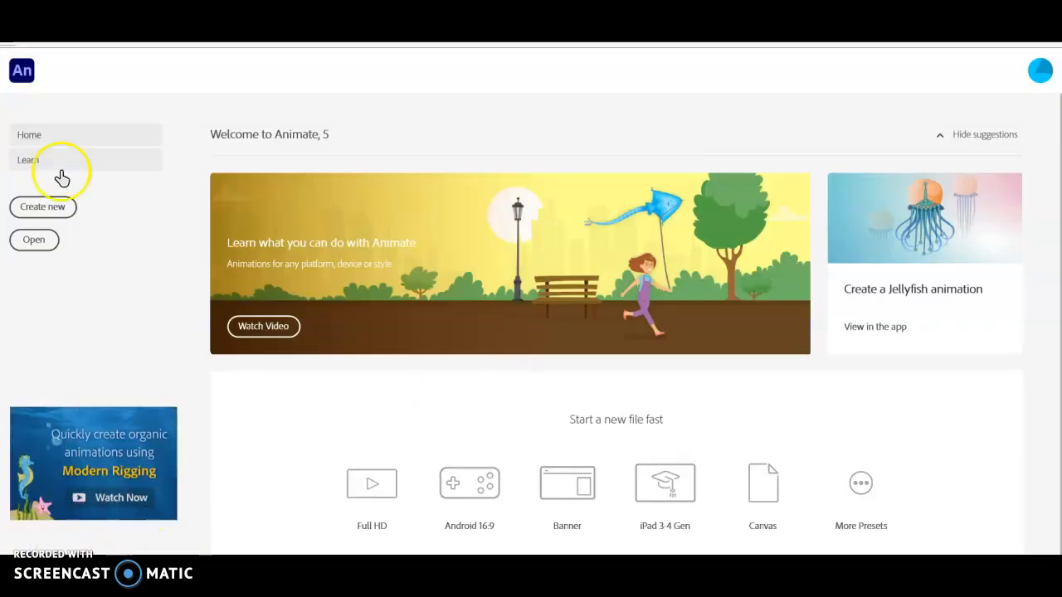
pyautogui.click(52, 209)
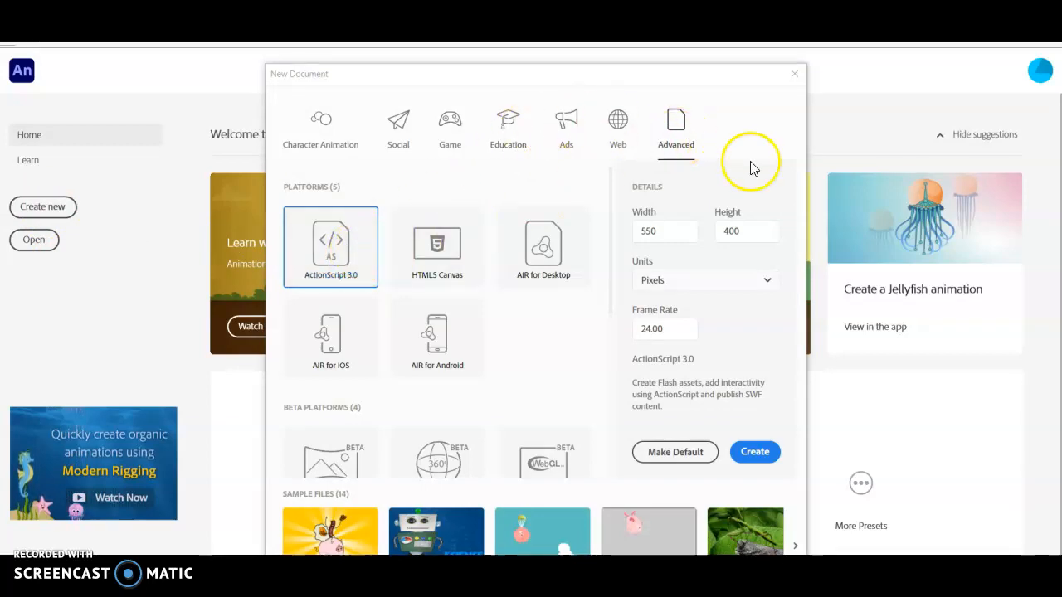
pyautogui.click(667, 231)
pyautogui.write('600')
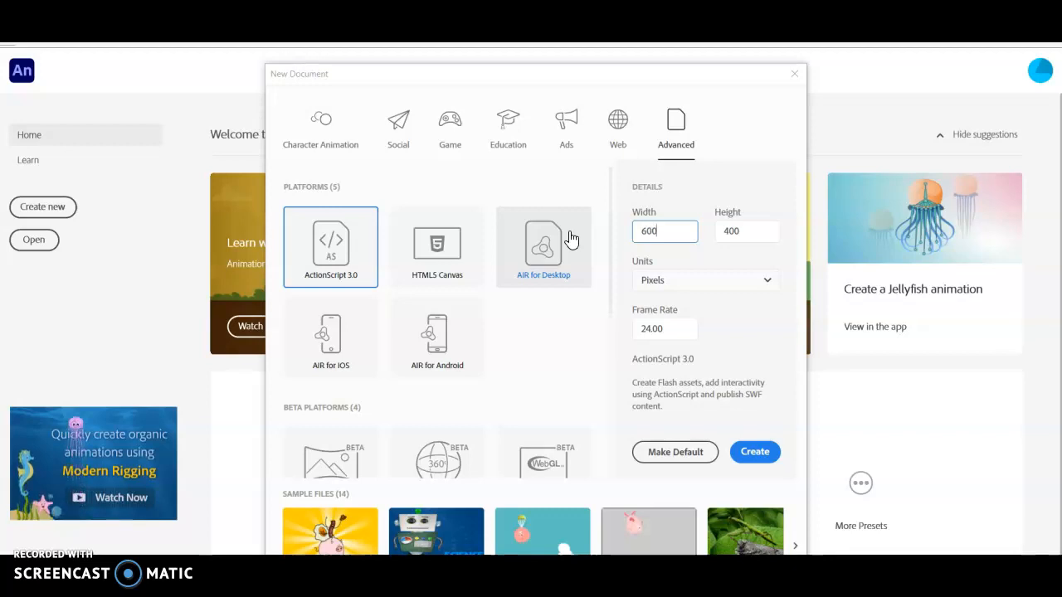
pyautogui.click(757, 463)
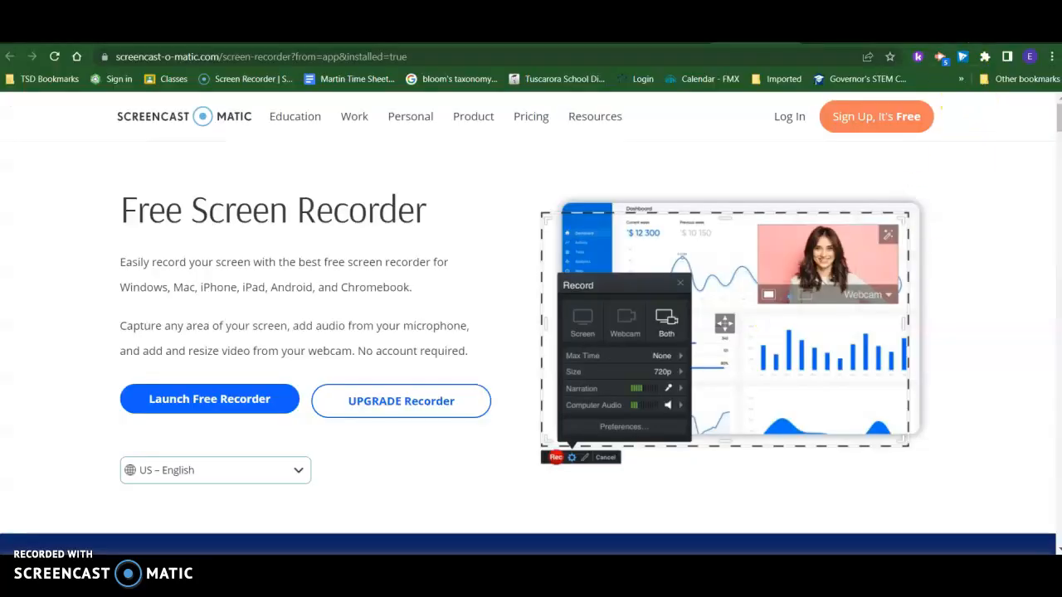
# In the Chrome browser, search Google for "simple rocket drawing" and copy the "How to Draw Rocket" image.
pyautogui.hotkey('ctrl', 't')
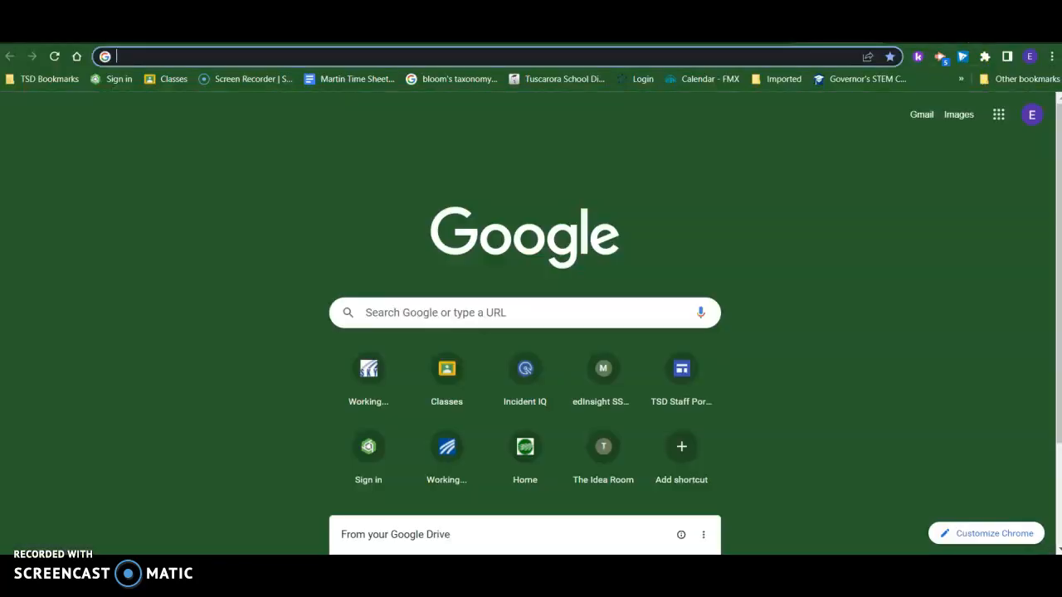
pyautogui.click(569, 326)
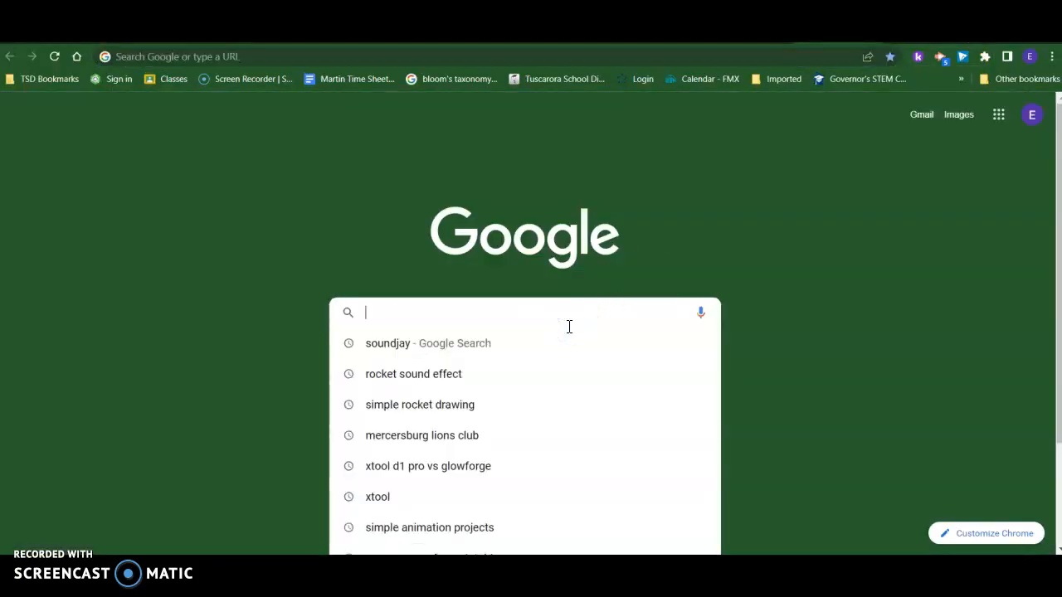
pyautogui.click(440, 406)
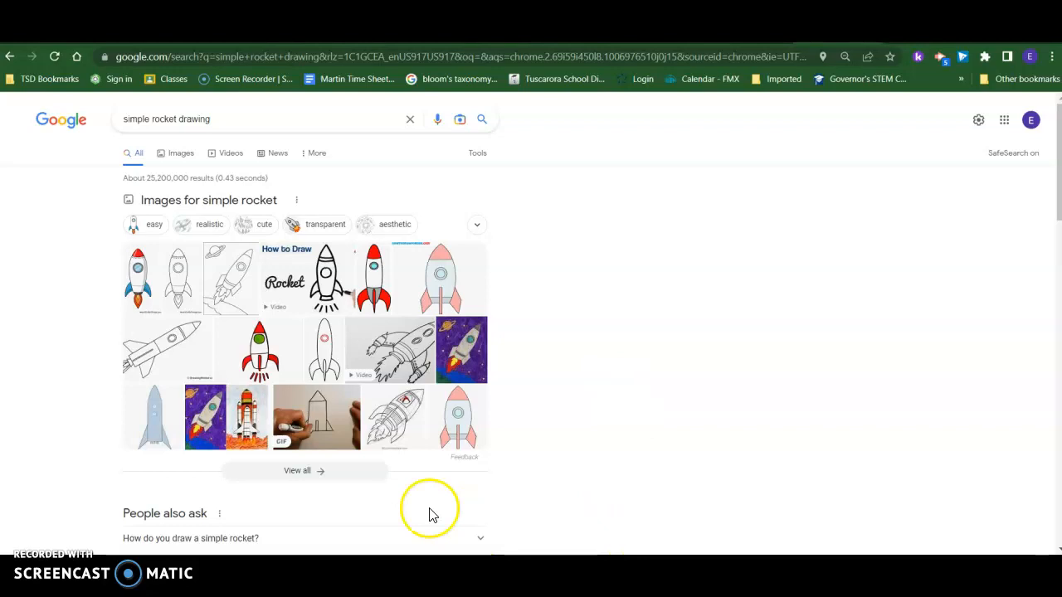
pyautogui.click(338, 307)
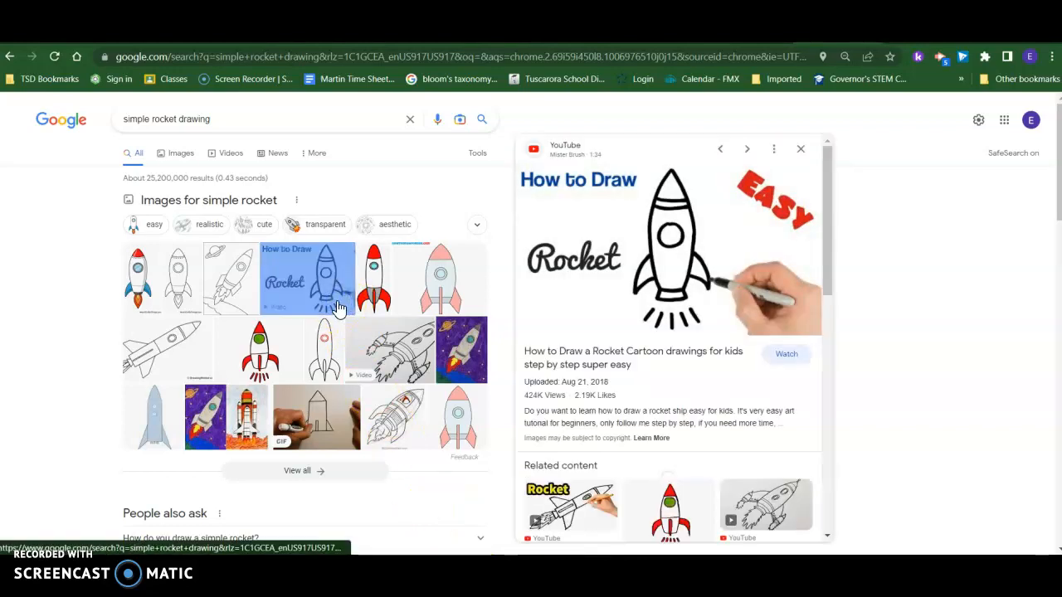
pyautogui.rightClick(659, 239)
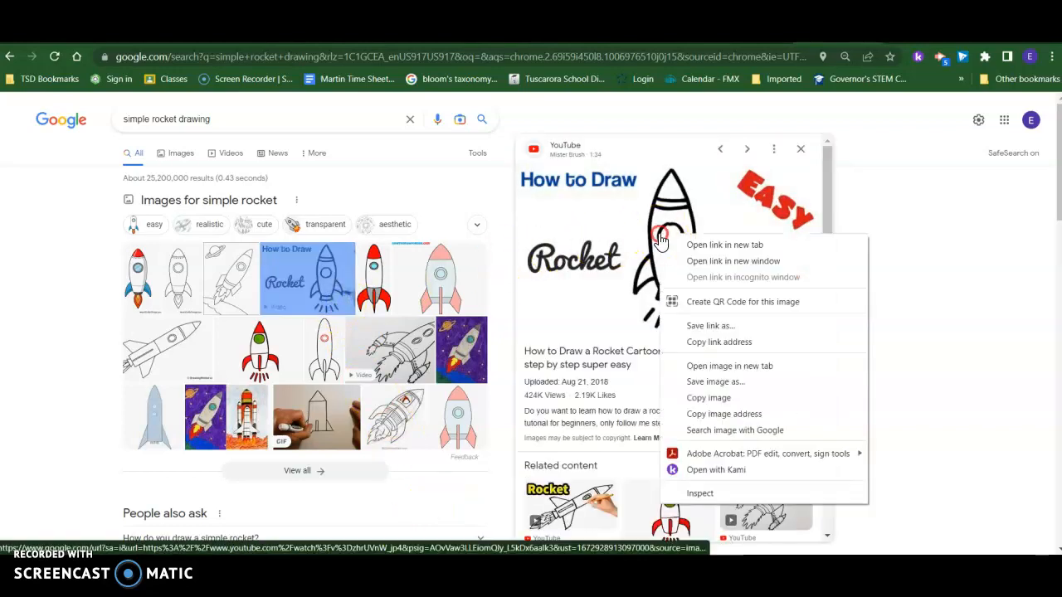
pyautogui.click(700, 397)
pyautogui.rightClick(662, 272)
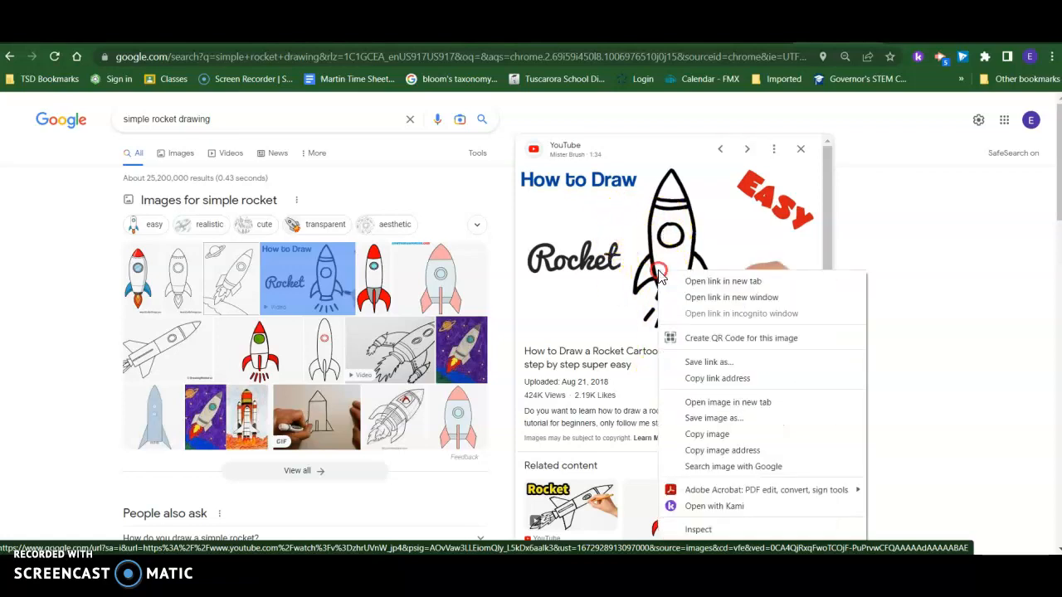
pyautogui.click(707, 434)
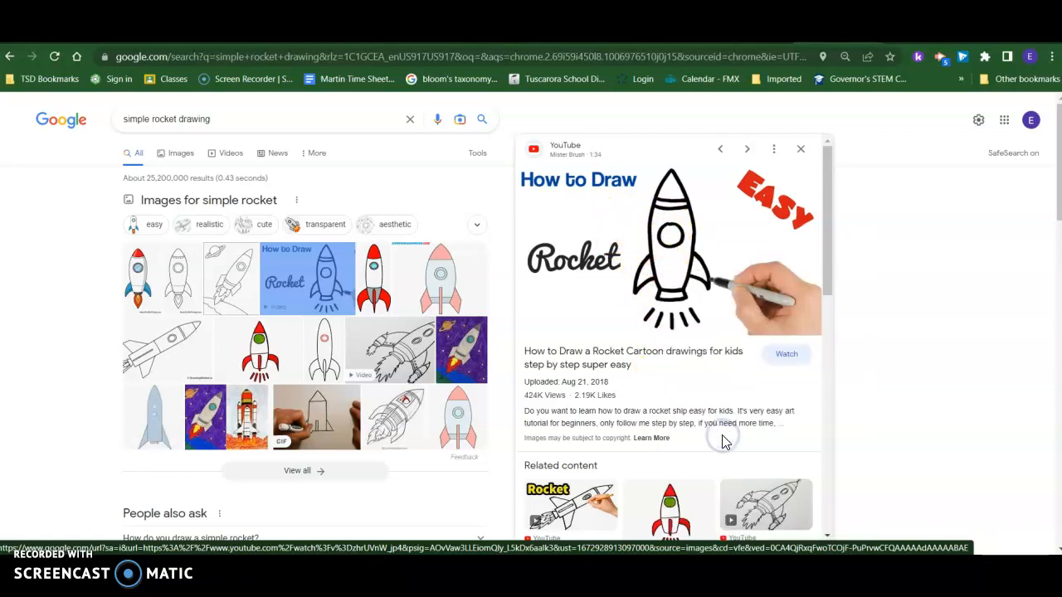
# Switch back to Animate and paste the copied rocket image in the center.
pyautogui.hotkey('alt', 'Tab')
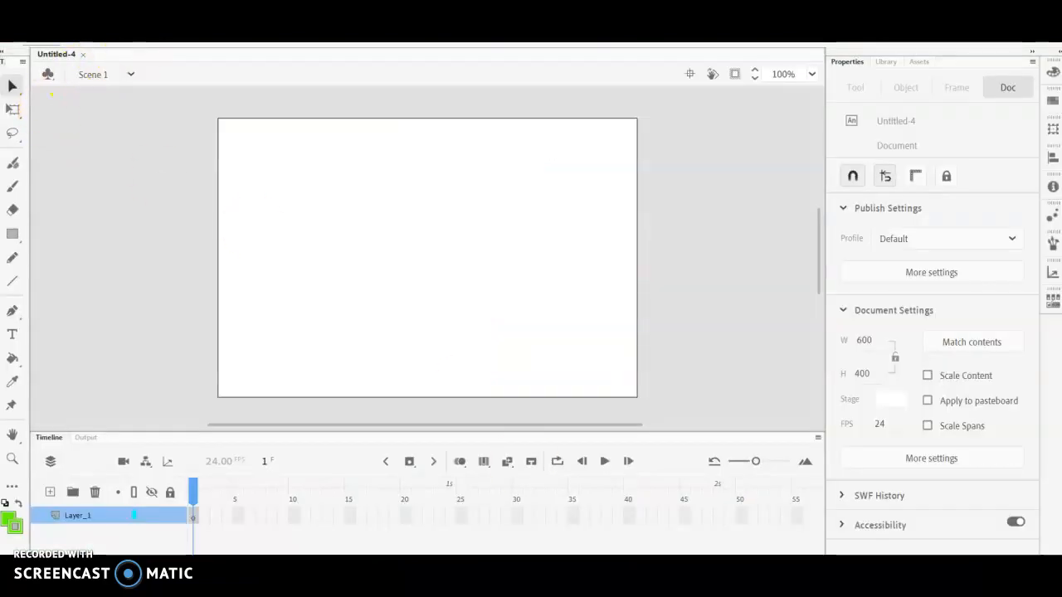
pyautogui.click(113, 51)
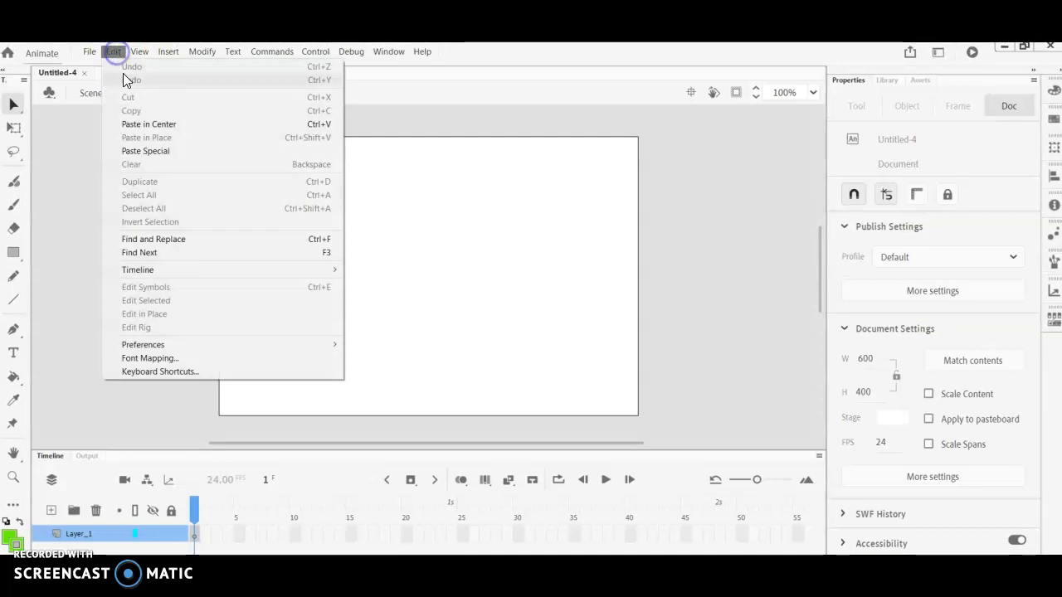
pyautogui.click(139, 126)
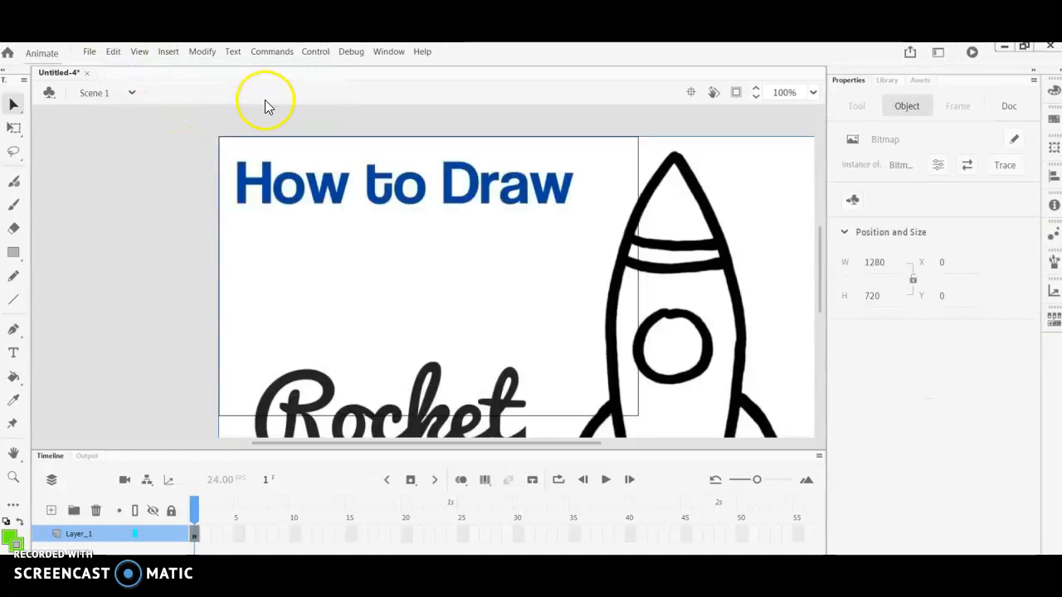
# Scale the rocket image down to about 326 by 222 px, position it at about X 41, Y 65, and deselect it.
pyautogui.moveTo(691, 319); pyautogui.dragTo(385, 228)
pyautogui.click(13, 127)
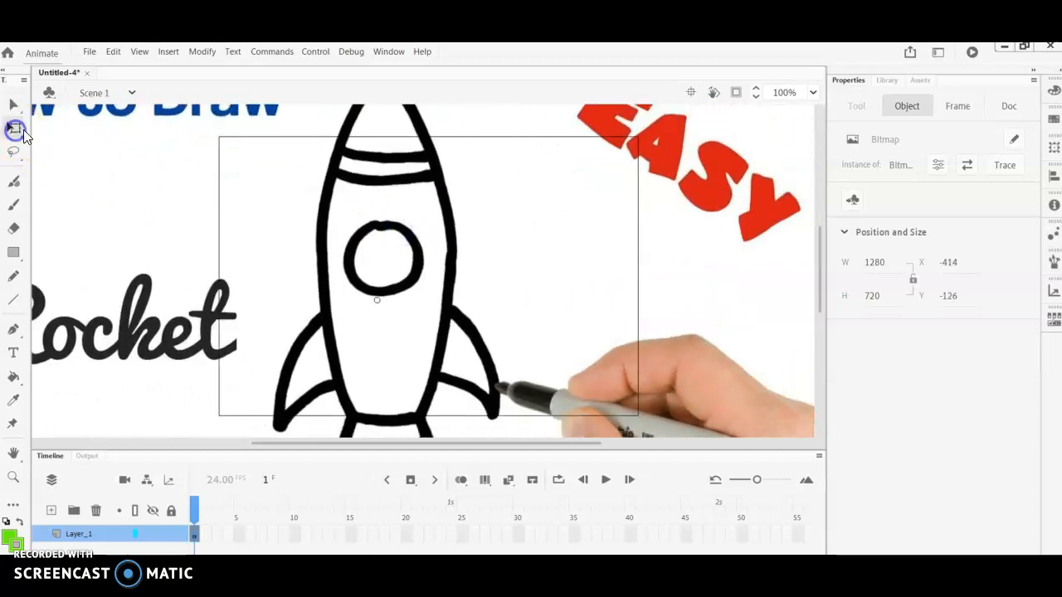
pyautogui.moveTo(539, 179); pyautogui.dragTo(372, 294)
pyautogui.moveTo(659, 167); pyautogui.dragTo(278, 371)
pyautogui.moveTo(282, 410); pyautogui.dragTo(454, 282)
pyautogui.moveTo(457, 324); pyautogui.dragTo(503, 355)
pyautogui.moveTo(426, 306); pyautogui.dragTo(400, 287)
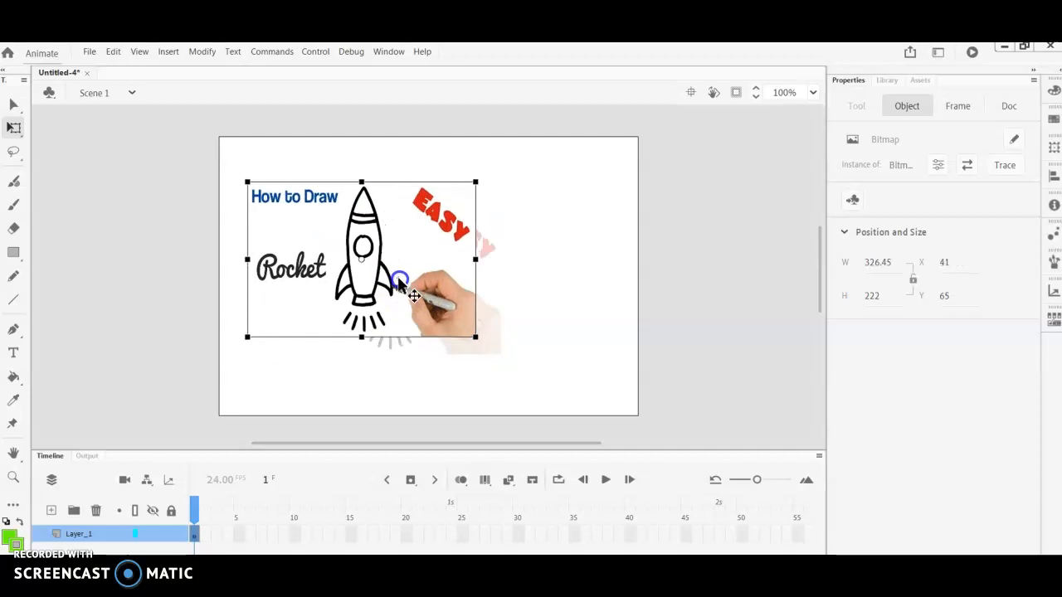
pyautogui.click(17, 105)
pyautogui.click(102, 143)
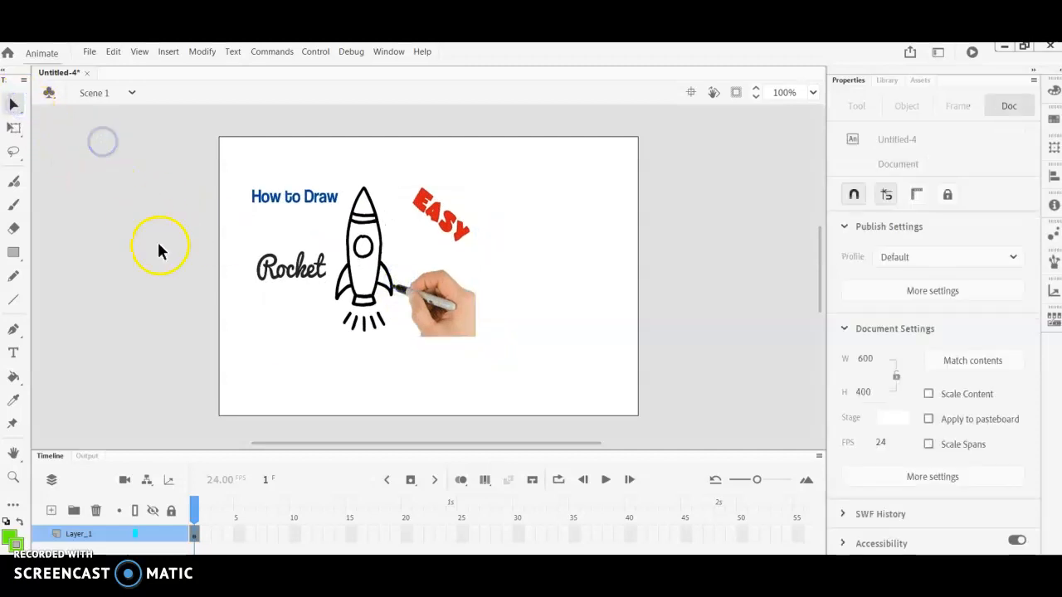
pyautogui.click(197, 534)
pyautogui.click(621, 247)
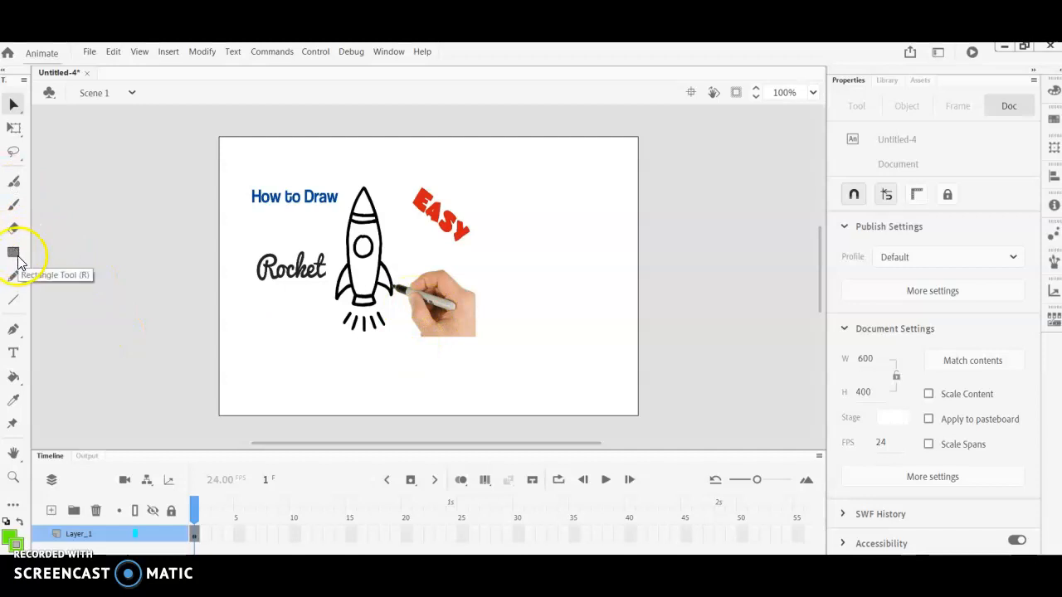
# Try a short test stroke on the blank area beside the image with the Classic Brush at size 1, and undo it.
pyautogui.click(13, 207)
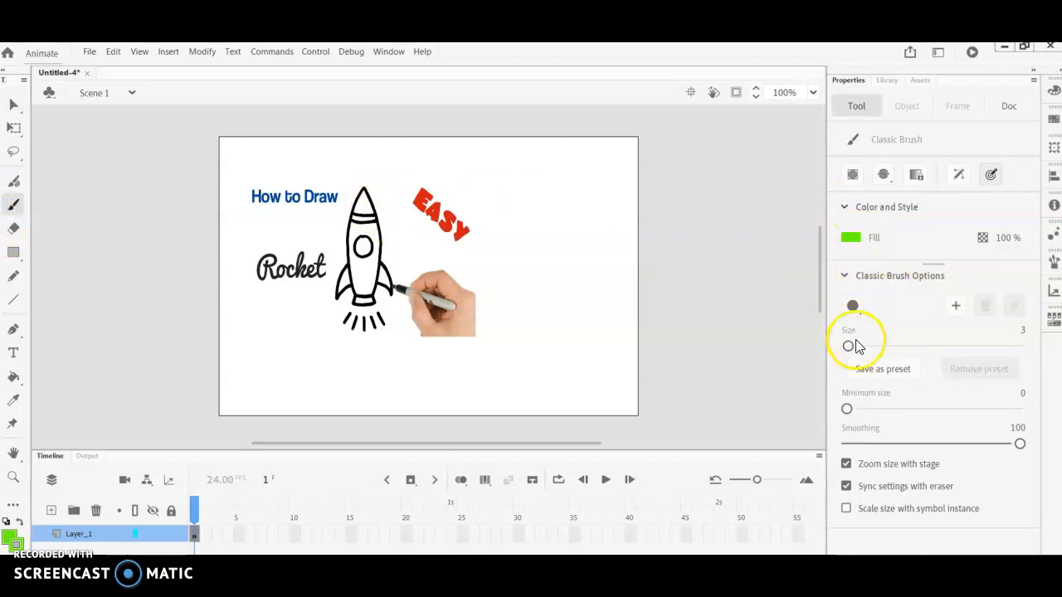
pyautogui.moveTo(847, 346); pyautogui.dragTo(832, 348)
pyautogui.moveTo(568, 285); pyautogui.dragTo(522, 263)
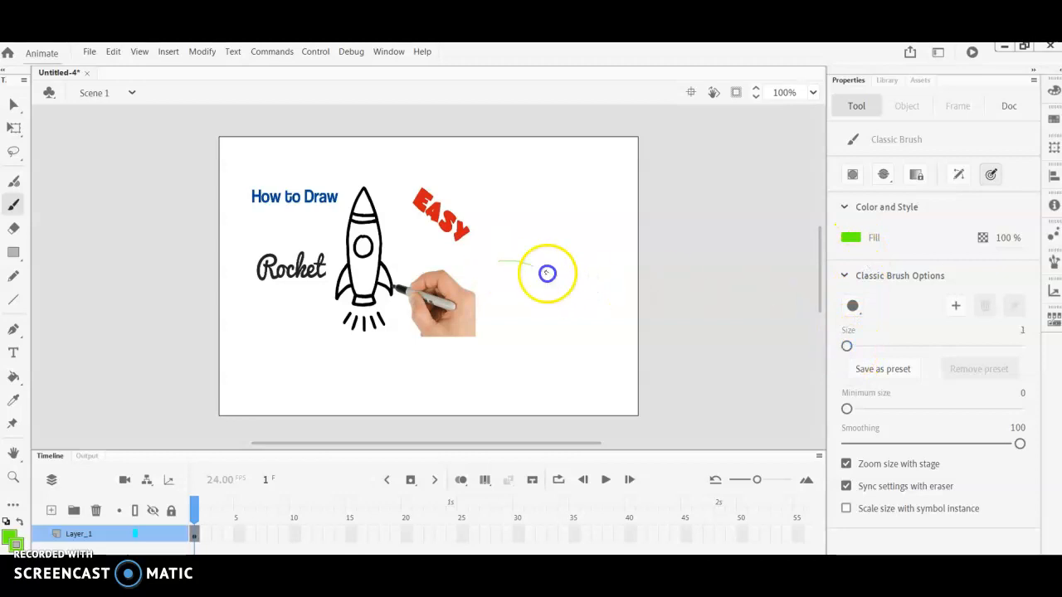
pyautogui.click(111, 50)
pyautogui.click(117, 69)
# Try tracing the rocket's outline with the Classic Brush at size 2 and a dark green fill, and undo the strokes.
pyautogui.moveTo(852, 347); pyautogui.dragTo(853, 347)
pyautogui.moveTo(848, 237); pyautogui.dragTo(680, 285)
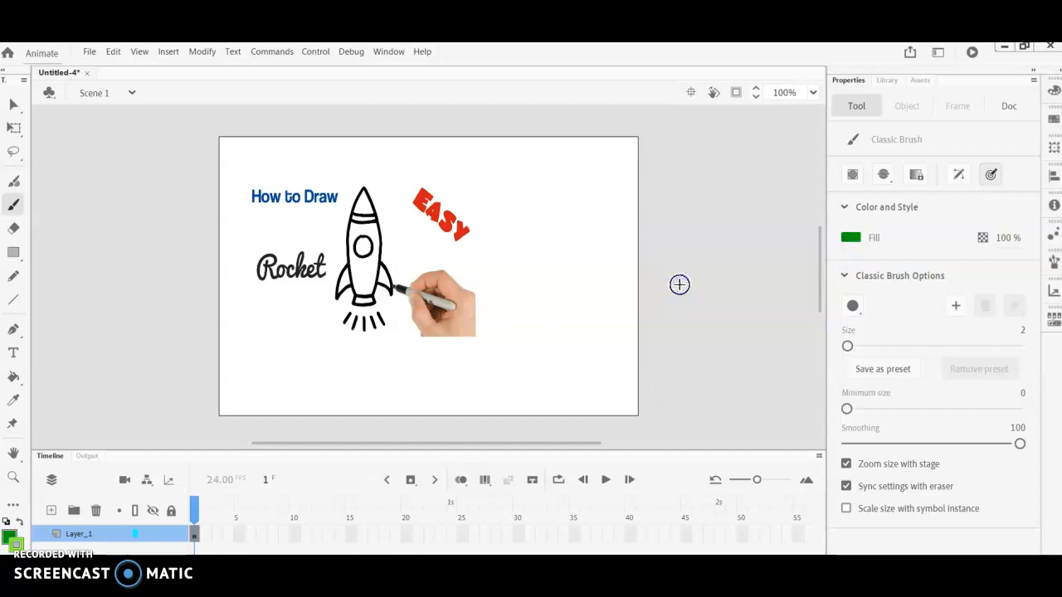
pyautogui.click(365, 191)
pyautogui.moveTo(348, 238); pyautogui.dragTo(354, 277)
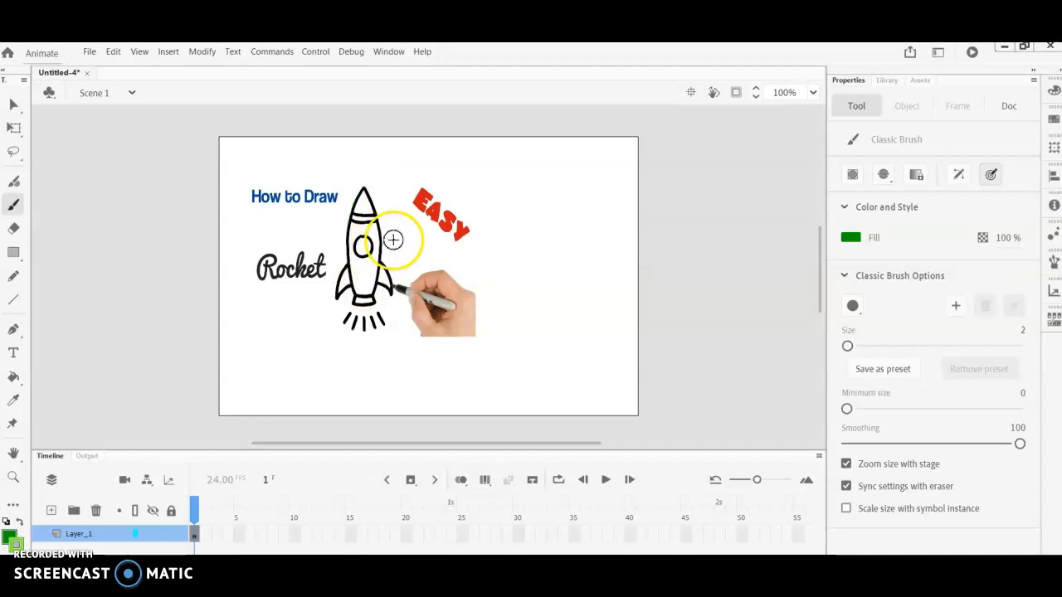
pyautogui.click(114, 53)
pyautogui.click(118, 65)
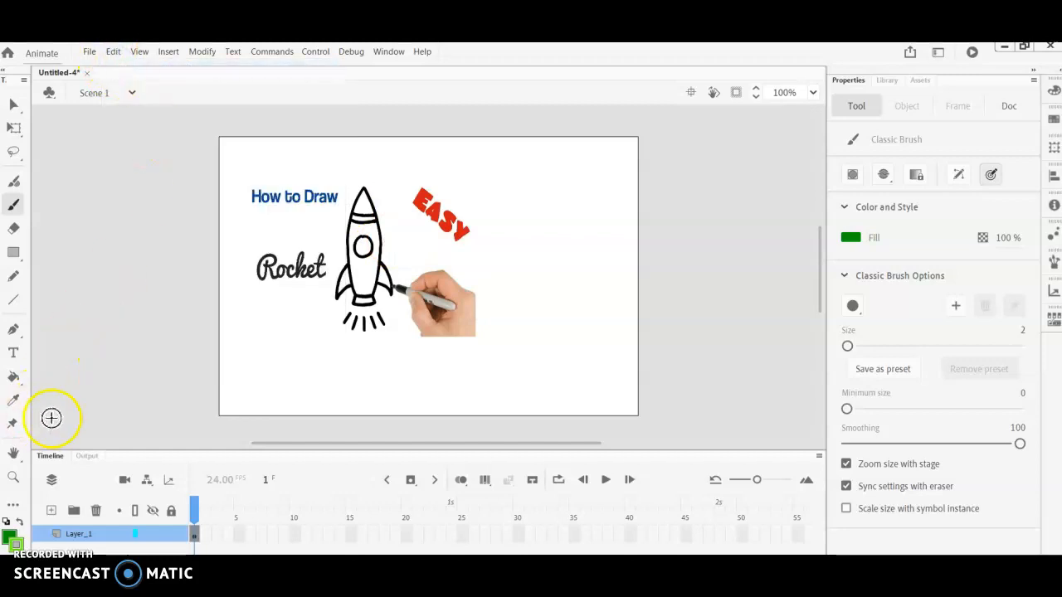
# Try tracing the rocket's left side with a curved Pen path, raise the stroke size to 46, and undo the path.
pyautogui.click(13, 330)
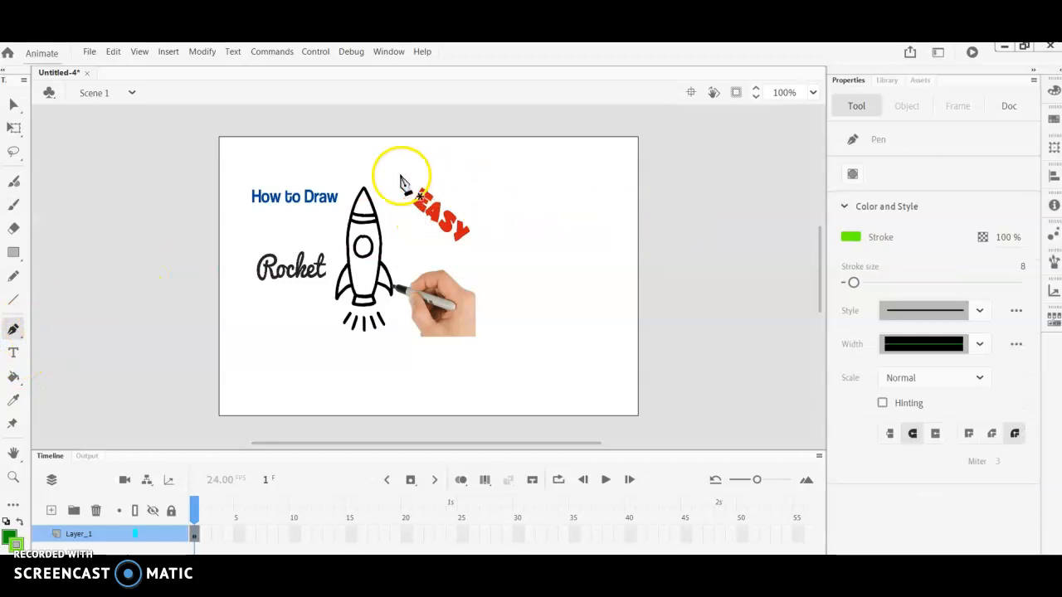
pyautogui.click(364, 186)
pyautogui.moveTo(354, 294); pyautogui.dragTo(372, 359)
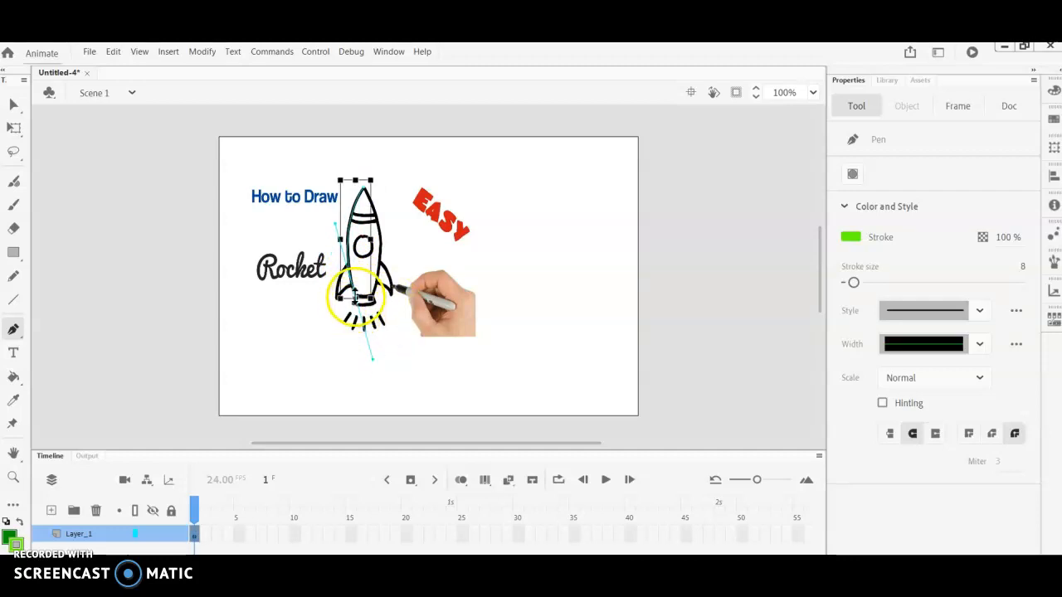
pyautogui.keyDown('ctrl'); pyautogui.click(355, 295); pyautogui.keyUp('ctrl')
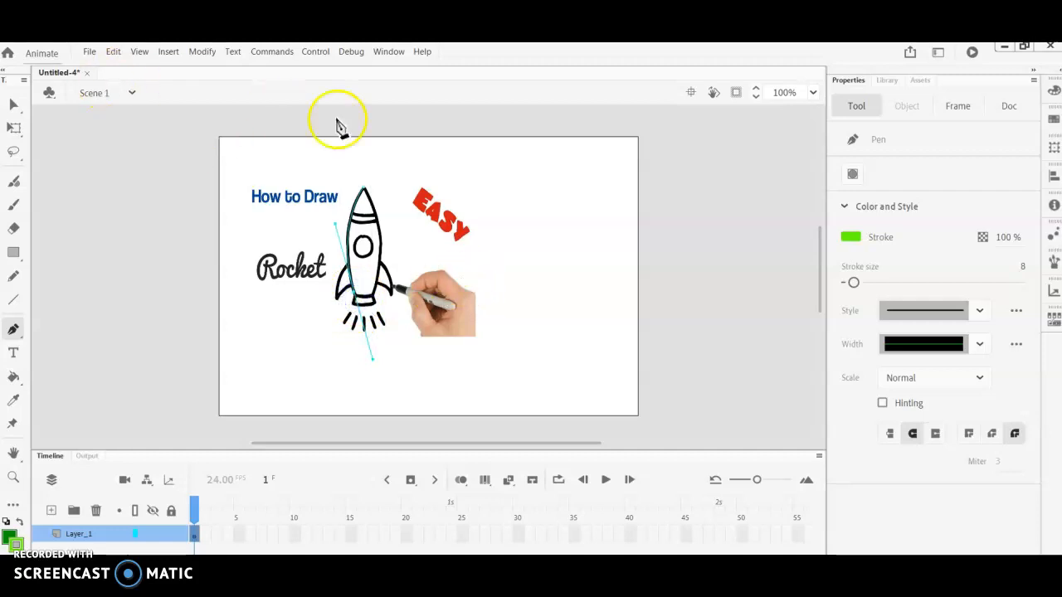
pyautogui.moveTo(853, 283); pyautogui.dragTo(889, 285)
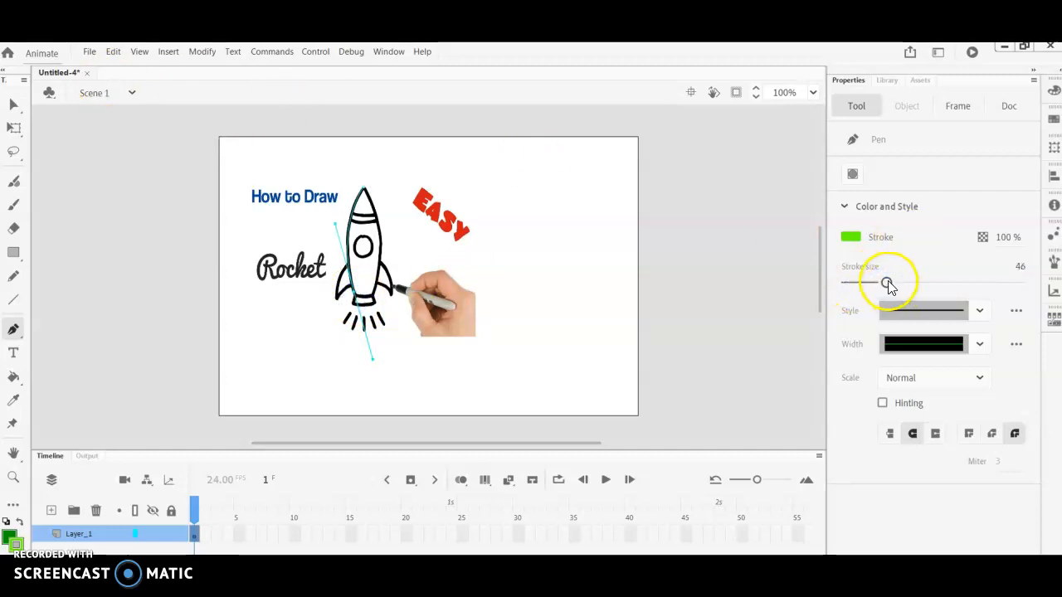
pyautogui.click(90, 52)
pyautogui.click(123, 73)
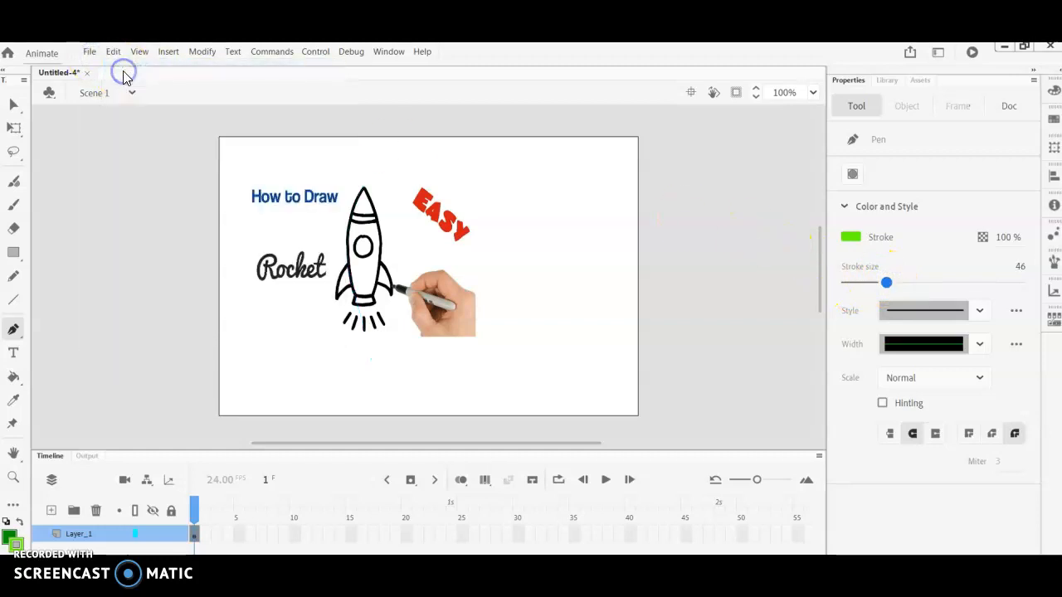
pyautogui.click(12, 329)
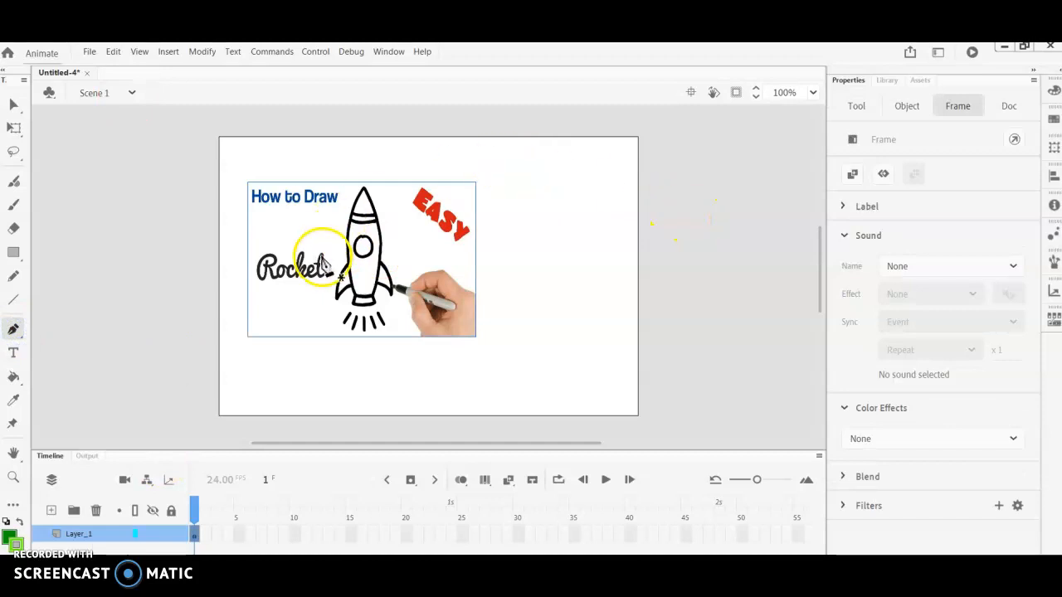
pyautogui.click(113, 52)
pyautogui.click(117, 66)
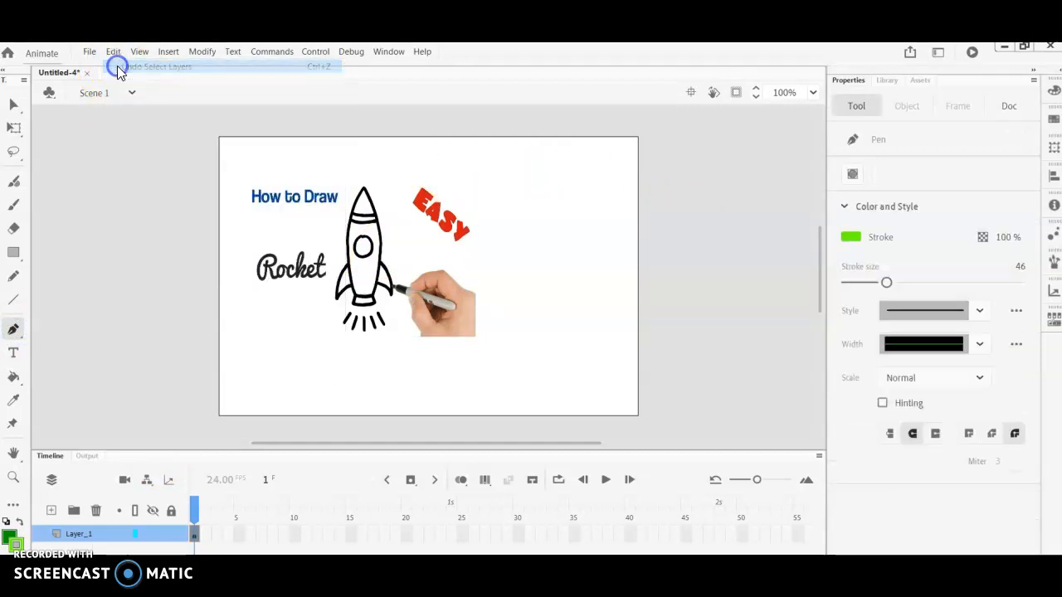
# Add a new layer above the reference image layer and make its first frame active.
pyautogui.click(51, 512)
pyautogui.click(95, 535)
pyautogui.click(192, 533)
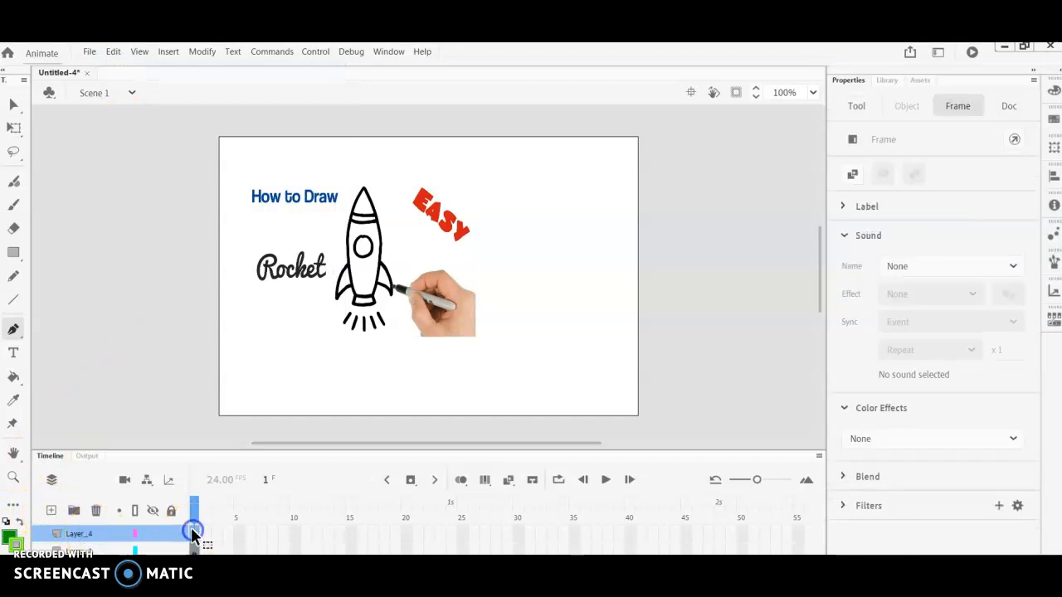
pyautogui.click(195, 537)
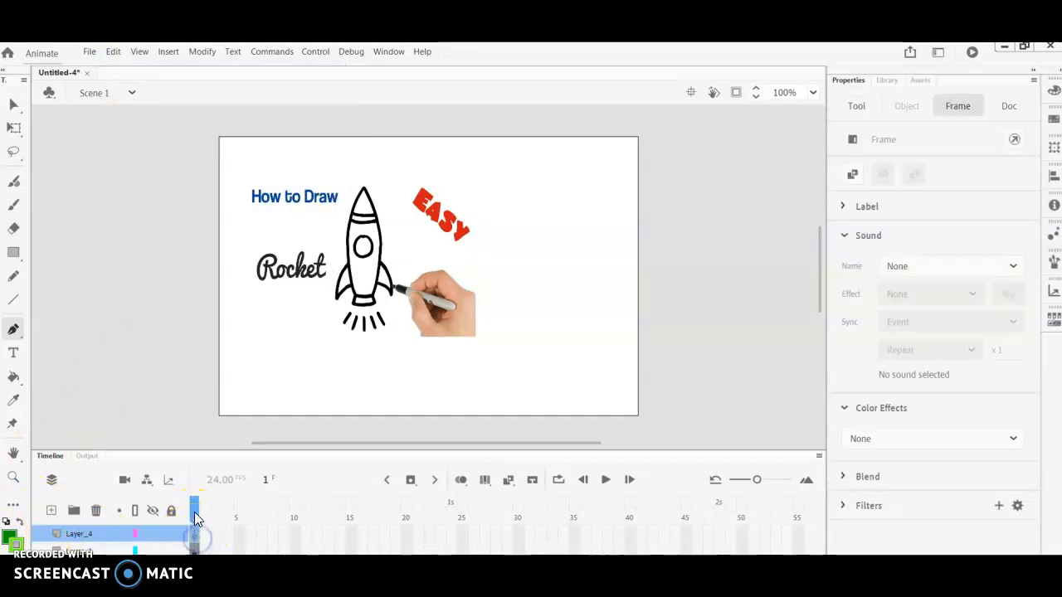
# Try tracing the rocket's left side with a curved Pen path, lower the stroke size, and undo the path.
pyautogui.click(17, 329)
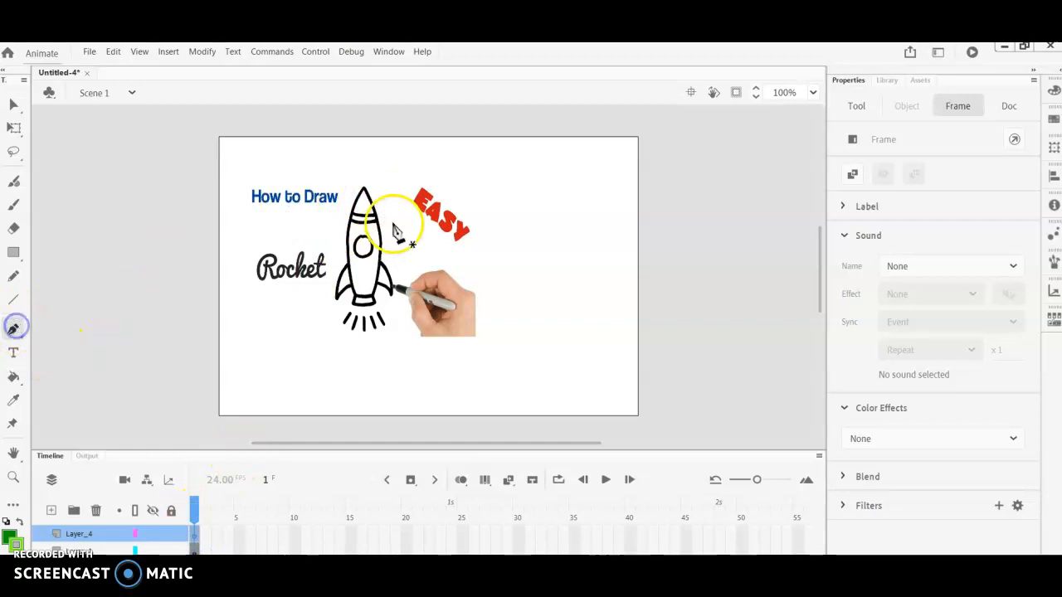
pyautogui.click(363, 193)
pyautogui.click(366, 321)
pyautogui.moveTo(365, 322); pyautogui.dragTo(370, 376)
pyautogui.moveTo(887, 285); pyautogui.dragTo(865, 287)
pyautogui.click(113, 51)
pyautogui.click(114, 64)
# Set the Pen stroke size to 8 and trace the rocket body's left side as one curve from nose tip to base.
pyautogui.click(861, 284)
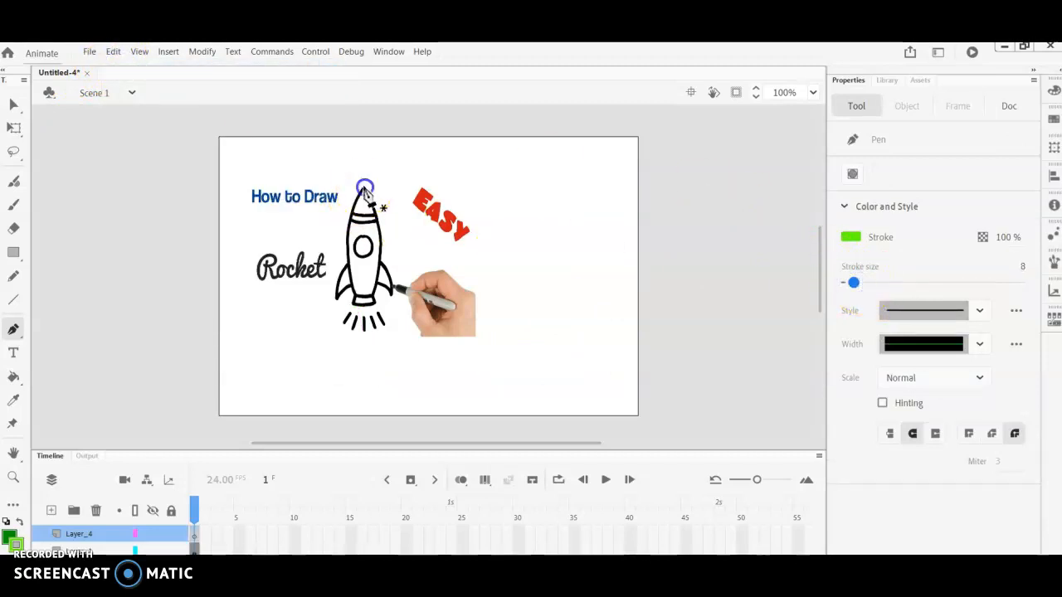
pyautogui.moveTo(359, 300); pyautogui.dragTo(378, 367)
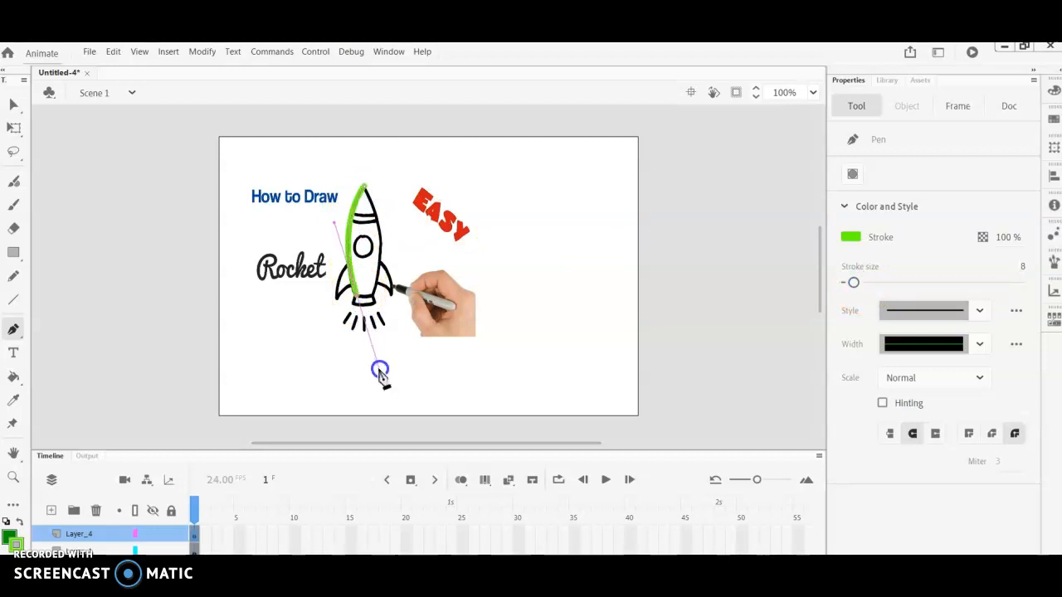
pyautogui.click(377, 298)
pyautogui.moveTo(377, 298); pyautogui.dragTo(387, 296)
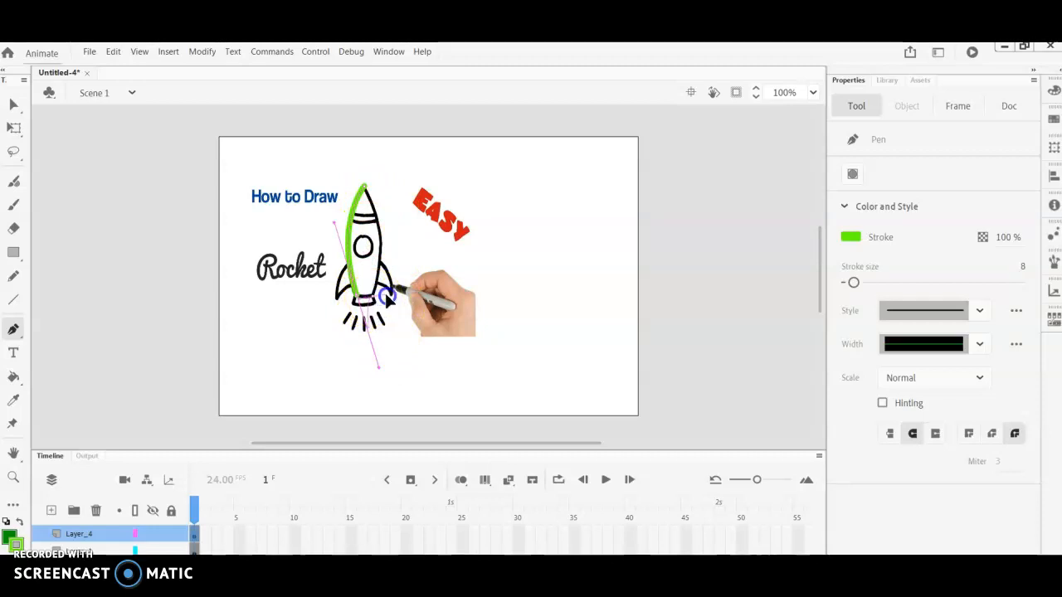
pyautogui.click(113, 52)
pyautogui.click(113, 64)
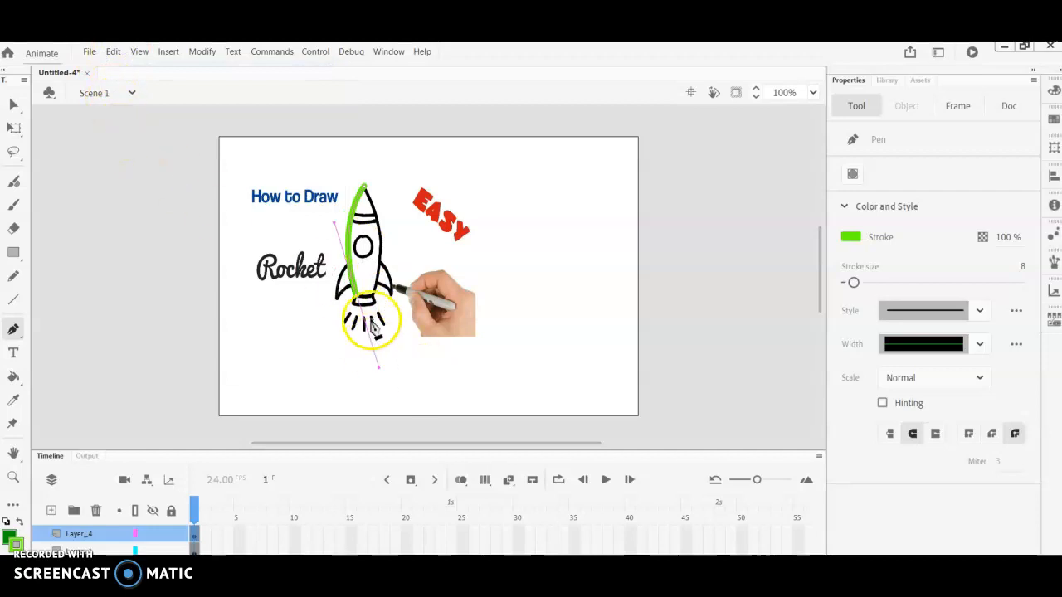
# Continue the Pen path across the base and curve it up the right side to close the body outline at the nose tip.
pyautogui.click(358, 301)
pyautogui.click(357, 298)
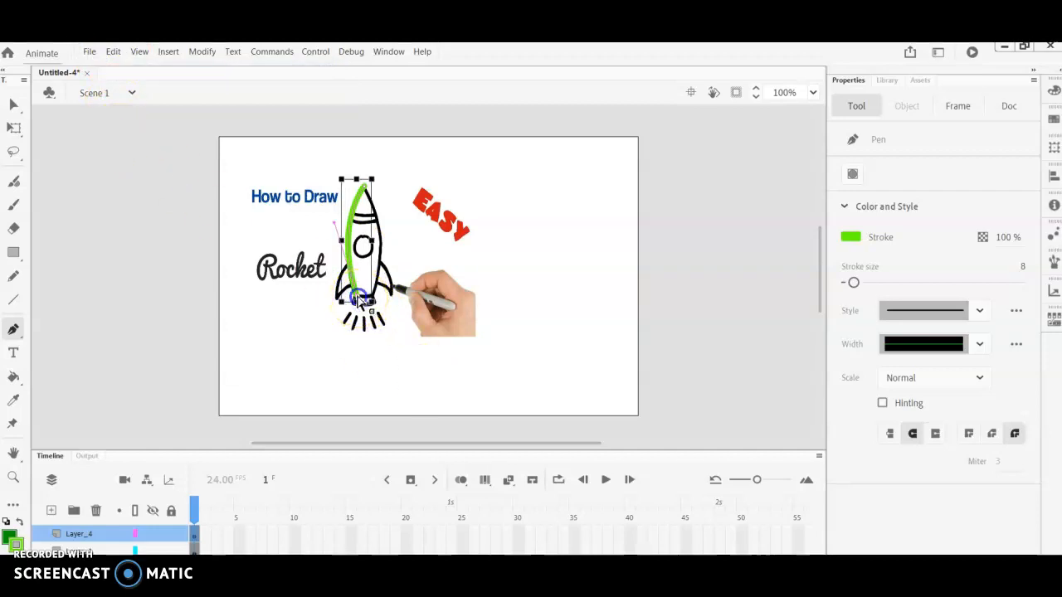
pyautogui.moveTo(373, 298); pyautogui.dragTo(381, 295)
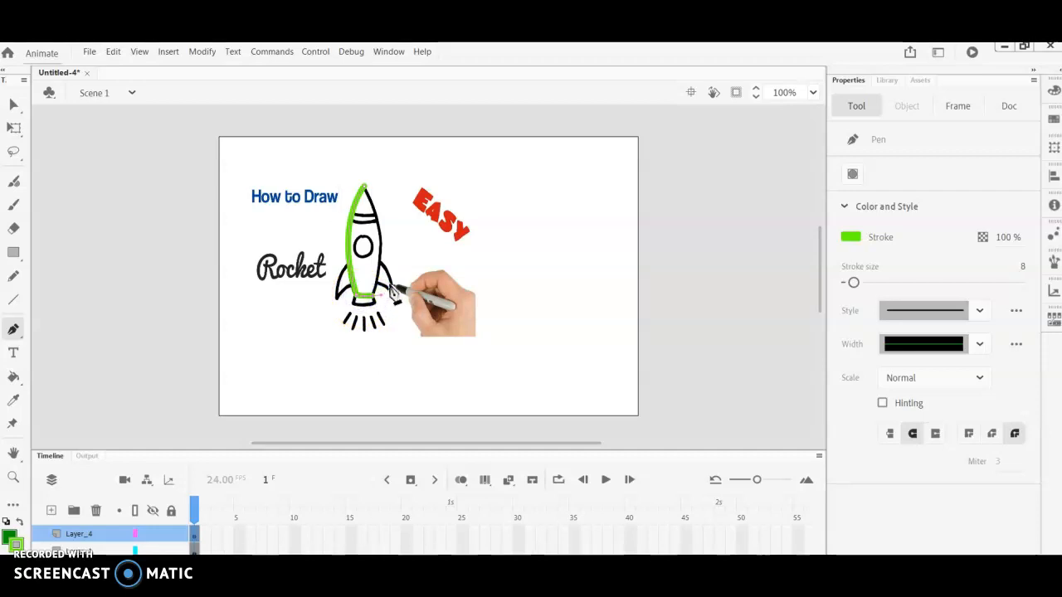
pyautogui.click(367, 190)
pyautogui.click(357, 176)
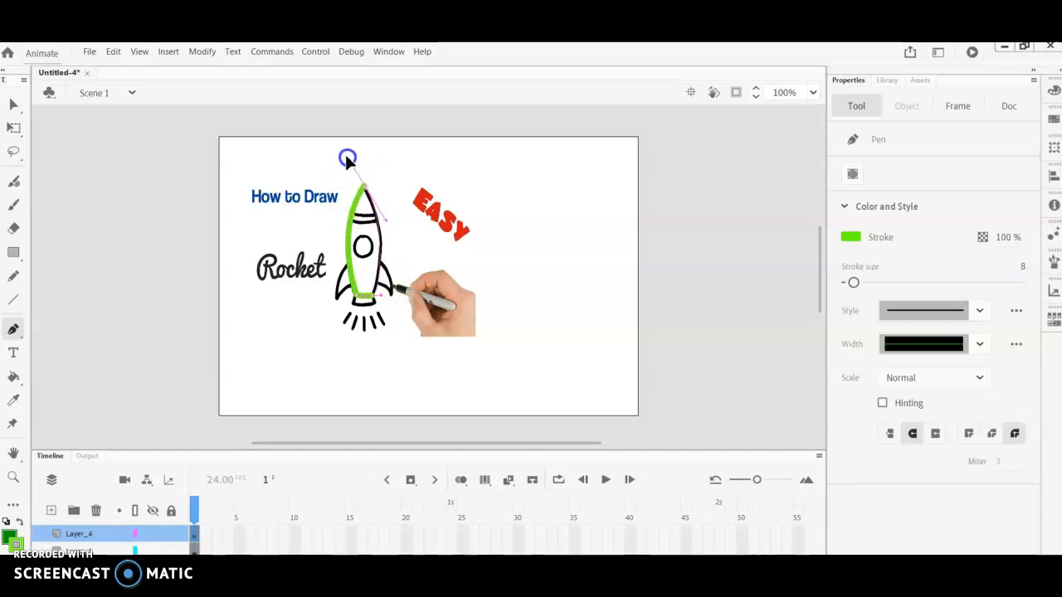
pyautogui.click(13, 104)
pyautogui.click(189, 161)
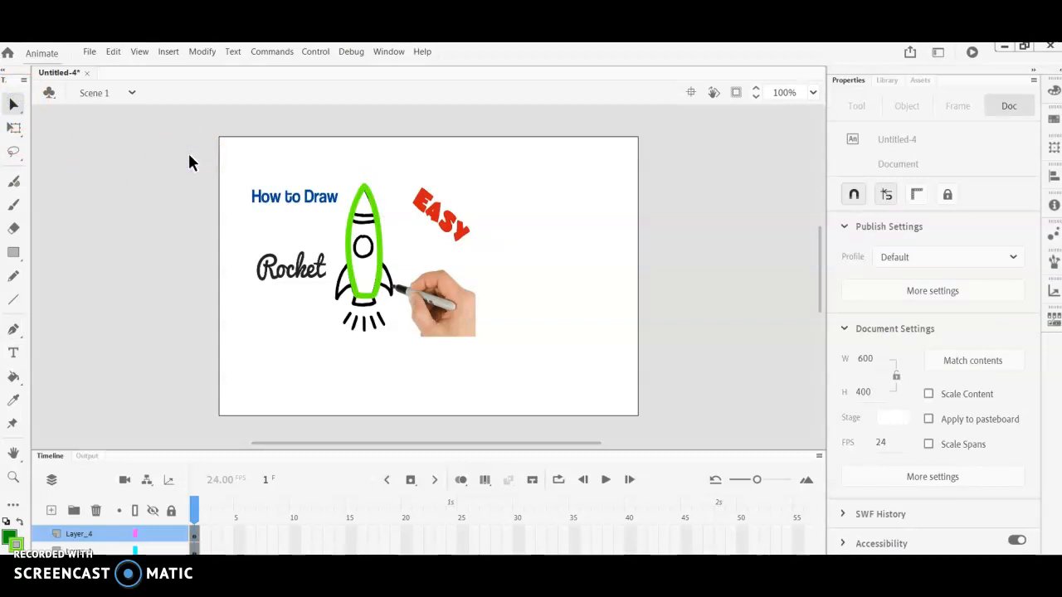
# Draw a small dark green oval with a light green stroke over the rocket's round window and centre it on the window.
pyautogui.click(16, 252)
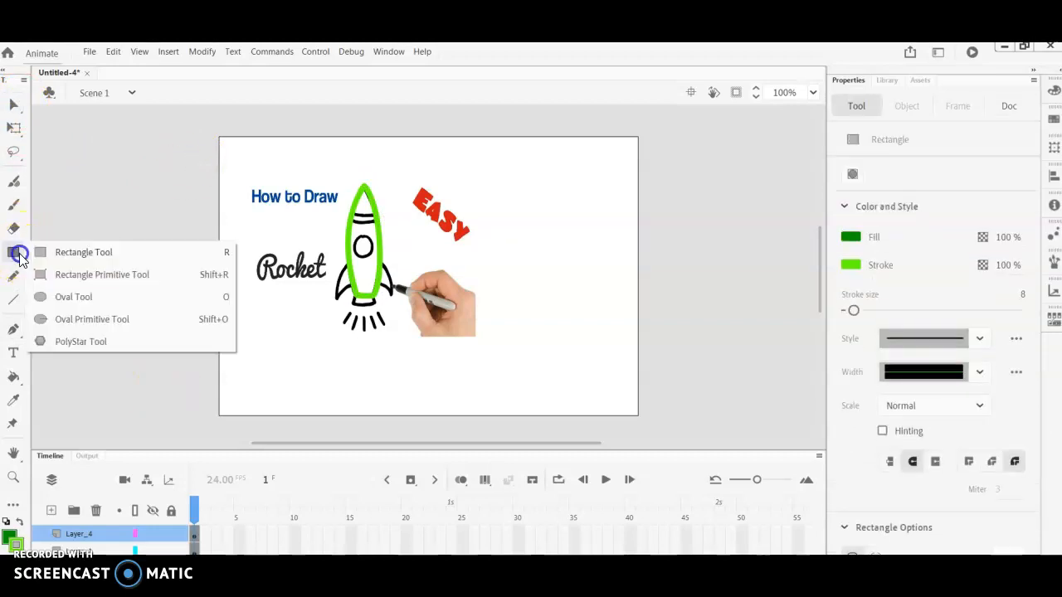
pyautogui.click(75, 291)
pyautogui.click(362, 249)
pyautogui.moveTo(363, 253); pyautogui.dragTo(367, 259)
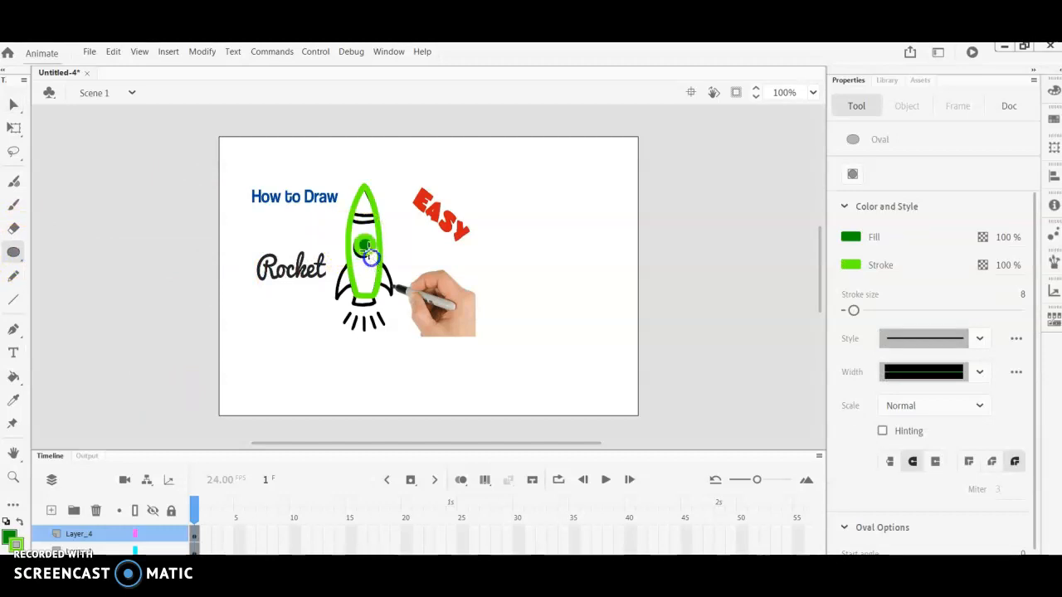
pyautogui.click(13, 104)
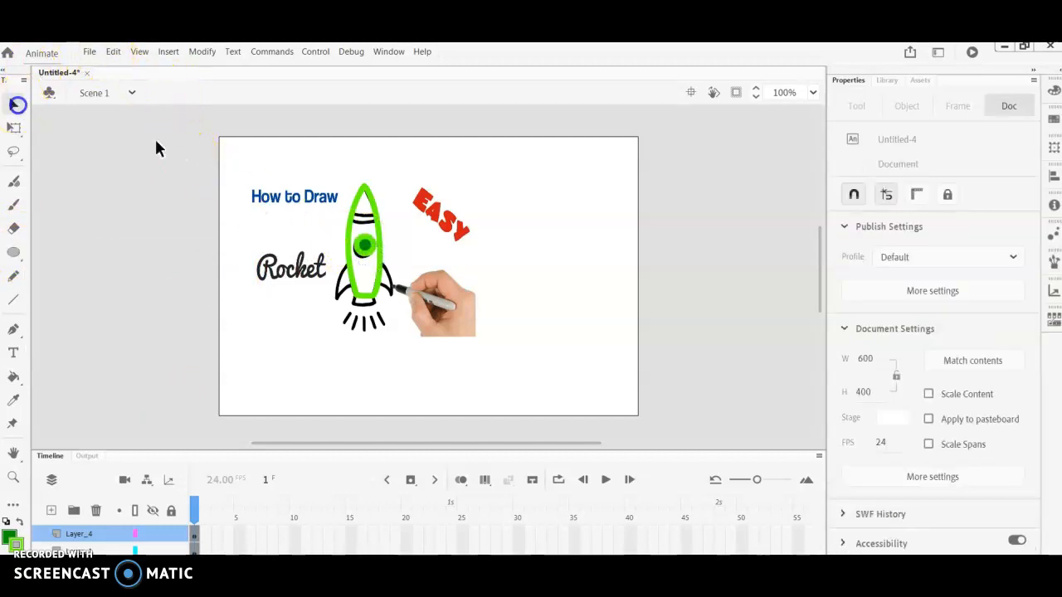
pyautogui.click(401, 232)
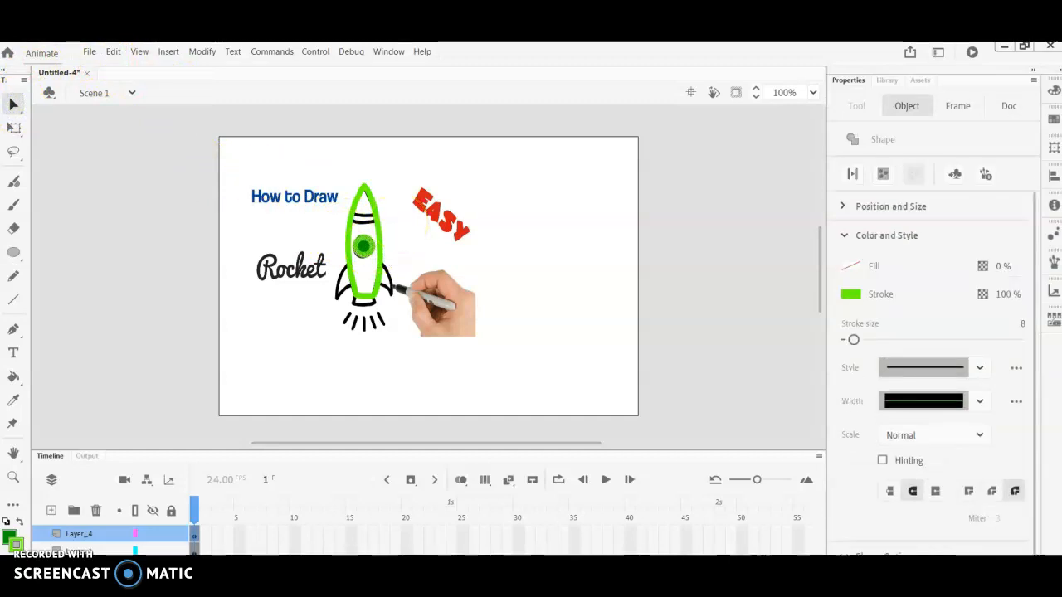
pyautogui.click(120, 170)
pyautogui.click(361, 224)
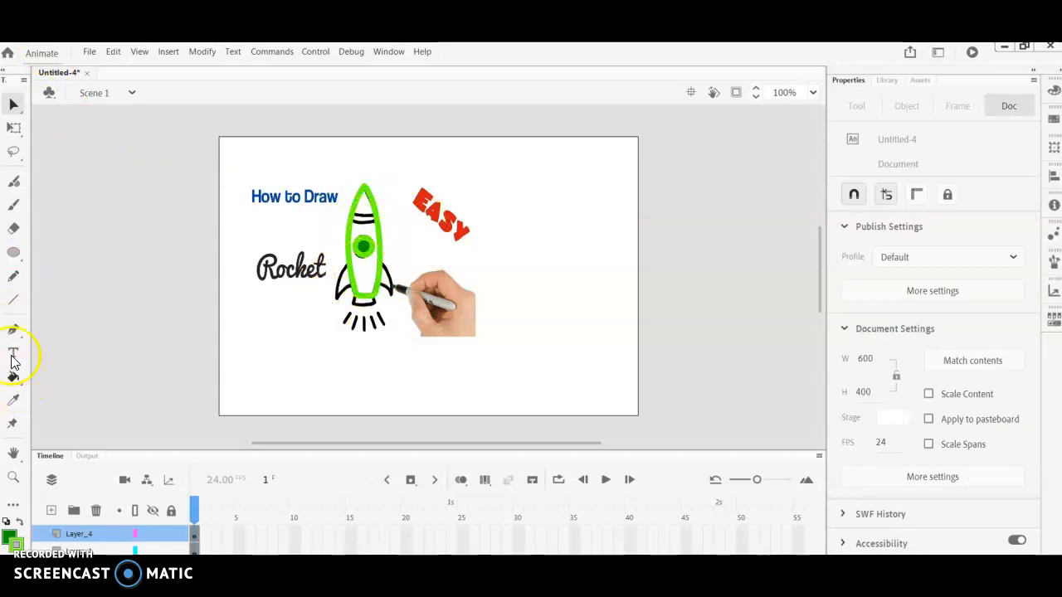
# Trace the rocket's left fin with a curved Pen path that starts and ends at the body, and deselect it.
pyautogui.click(14, 330)
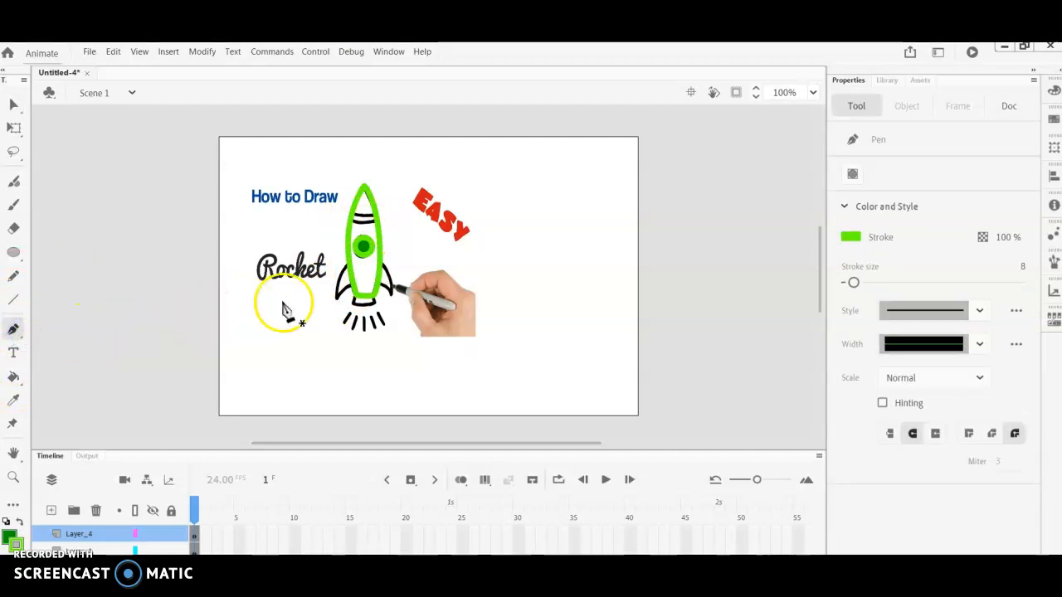
pyautogui.click(348, 266)
pyautogui.click(339, 297)
pyautogui.moveTo(340, 316); pyautogui.dragTo(340, 314)
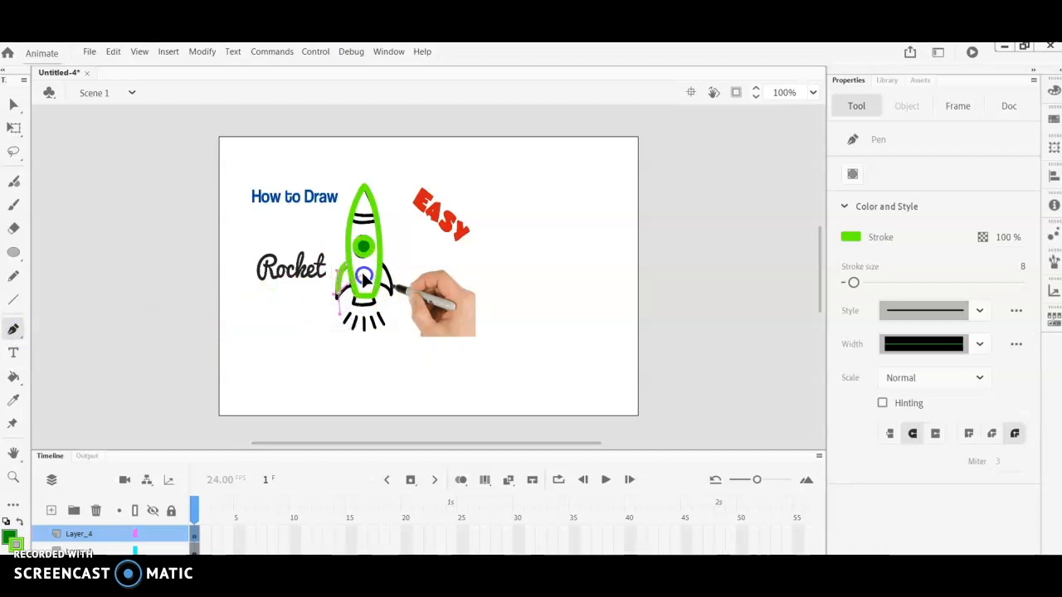
pyautogui.click(13, 103)
pyautogui.click(139, 201)
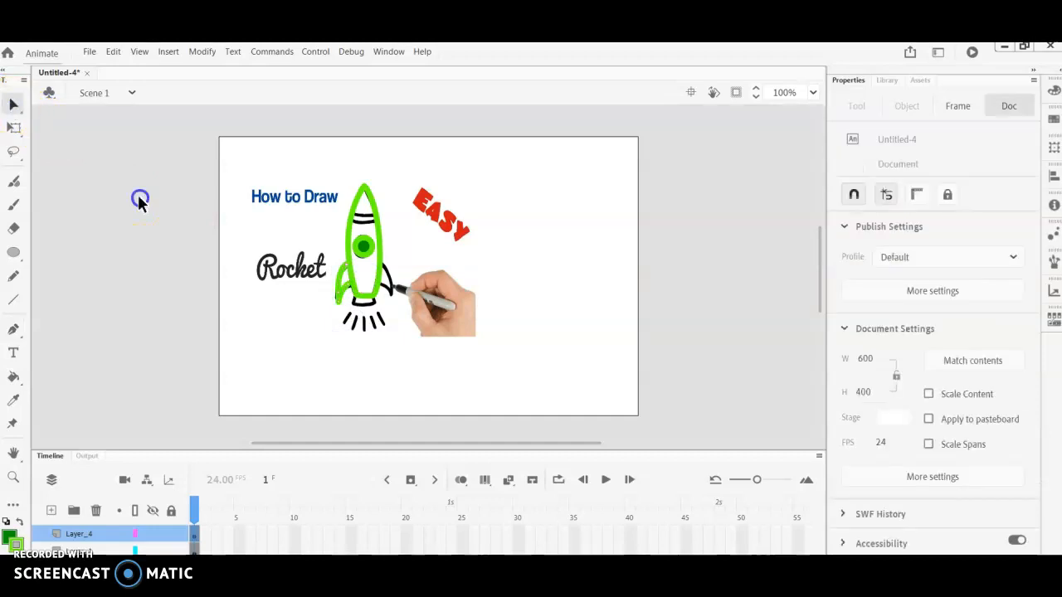
# Paste a copy of the left fin beside the rocket and flip it horizontally.
pyautogui.click(337, 290)
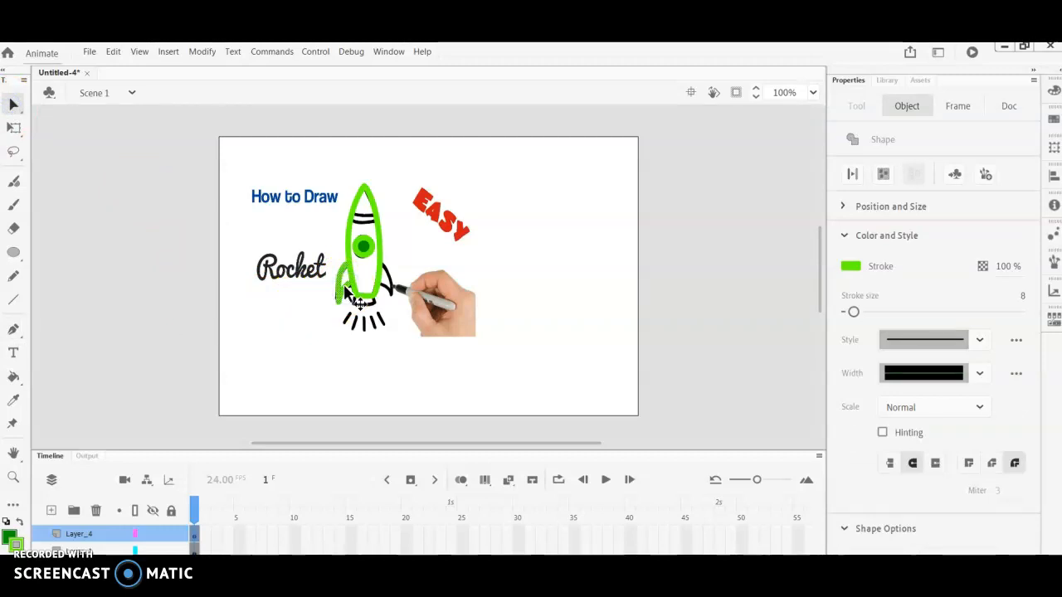
pyautogui.hotkey('ctrl', 'v')
pyautogui.click(70, 176)
pyautogui.click(15, 128)
pyautogui.click(424, 276)
pyautogui.moveTo(425, 276)
pyautogui.mouseDown()
pyautogui.moveTo(473, 279)
pyautogui.moveTo(440, 284)
pyautogui.mouseUp()
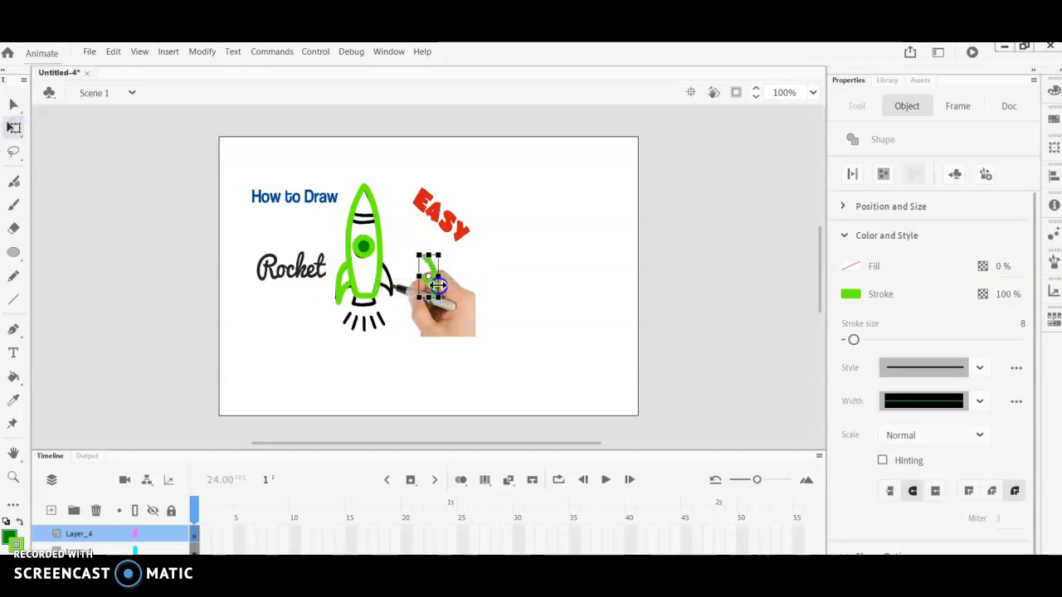
# Move the mirrored fin onto the right side of the rocket's body to match the reference.
pyautogui.click(14, 103)
pyautogui.click(420, 264)
pyautogui.click(14, 128)
pyautogui.click(431, 276)
pyautogui.moveTo(433, 278); pyautogui.dragTo(392, 287)
pyautogui.click(423, 237)
pyautogui.click(357, 305)
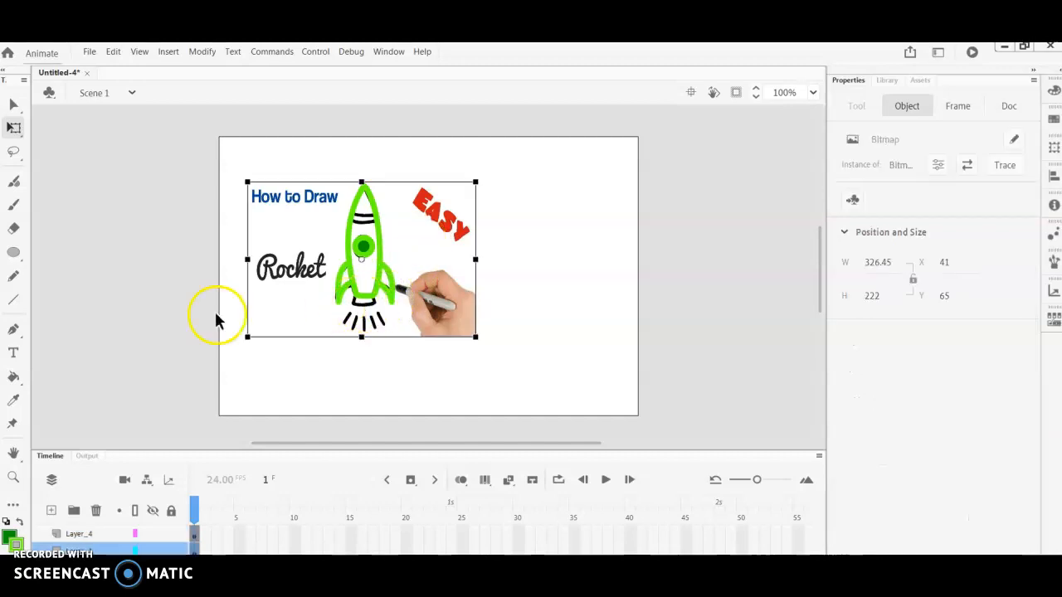
# Try tracing the nozzle under the rocket's body with the Pen on the reference image layer, and undo the path.
pyautogui.click(13, 329)
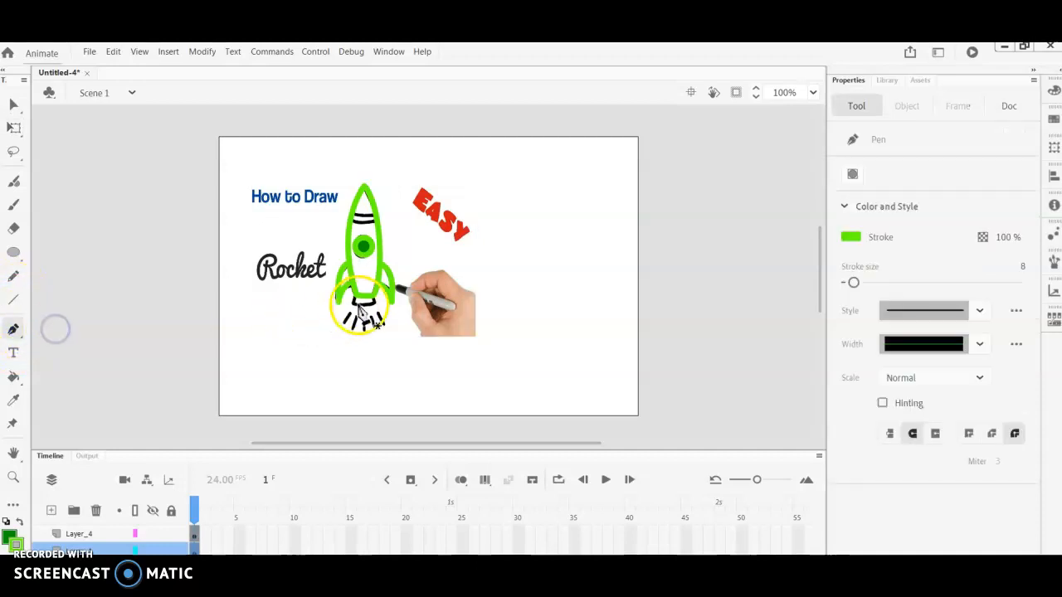
pyautogui.click(359, 295)
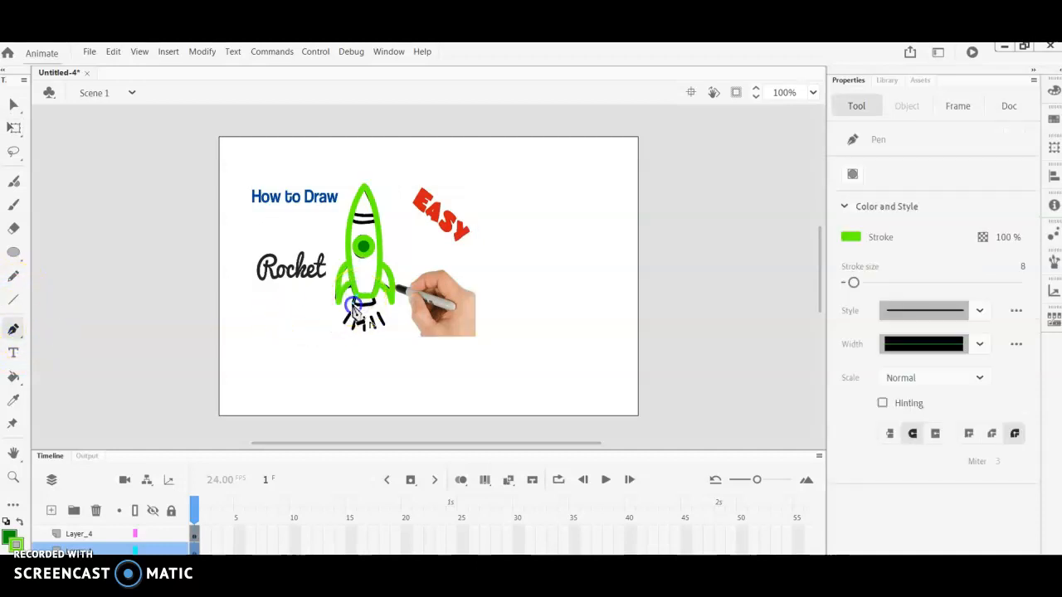
pyautogui.click(372, 299)
pyautogui.click(89, 52)
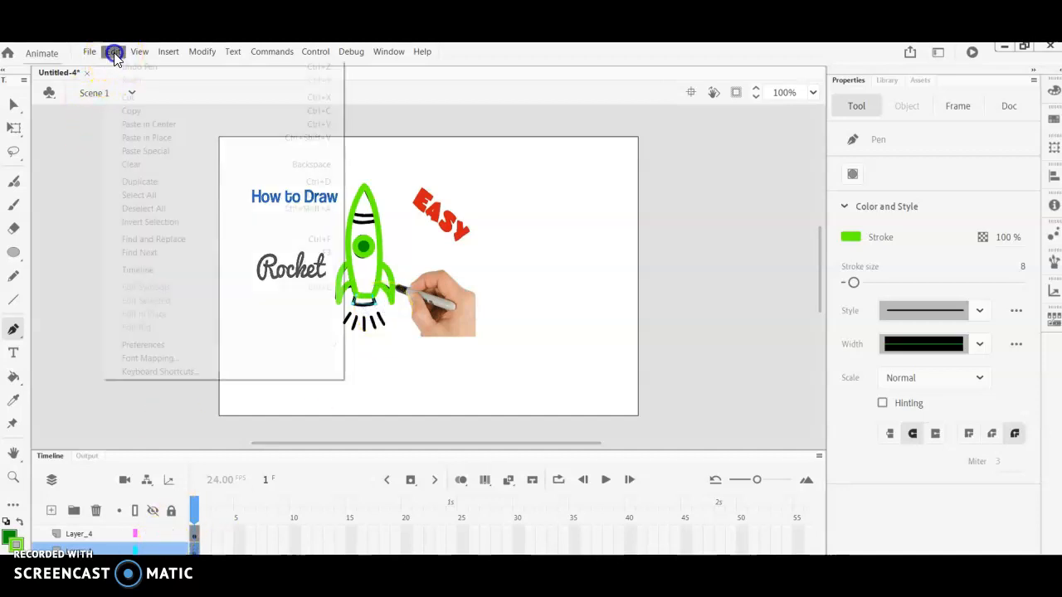
pyautogui.click(113, 51)
pyautogui.click(113, 51)
pyautogui.click(120, 66)
pyautogui.click(117, 52)
pyautogui.click(131, 68)
# Make the first frame of Layer_4 active, trace the nozzle under the rocket's body with the Pen, and deselect it.
pyautogui.click(109, 535)
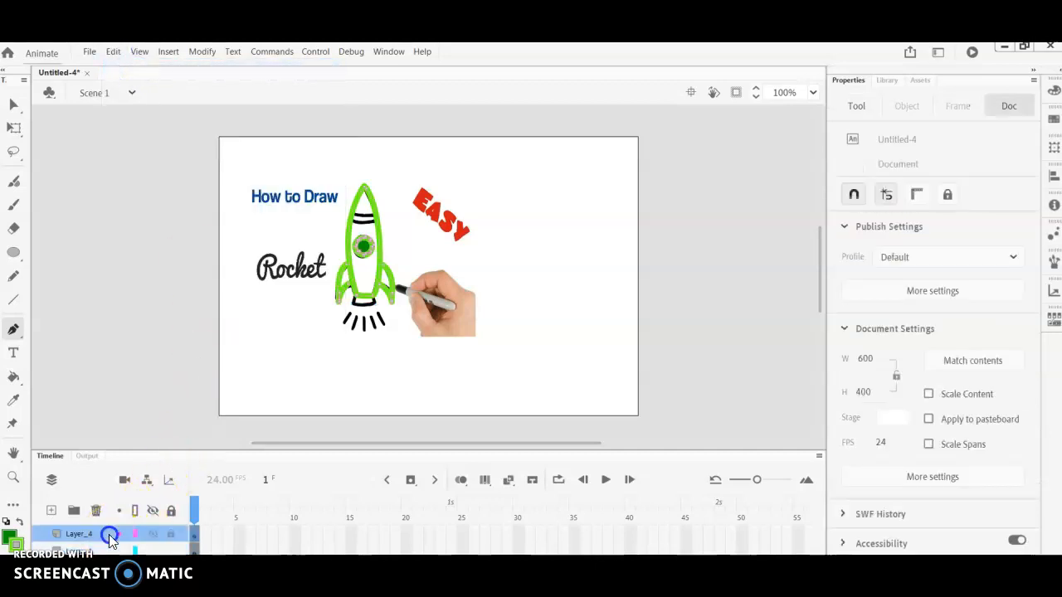
pyautogui.click(152, 533)
pyautogui.click(152, 533)
pyautogui.click(194, 535)
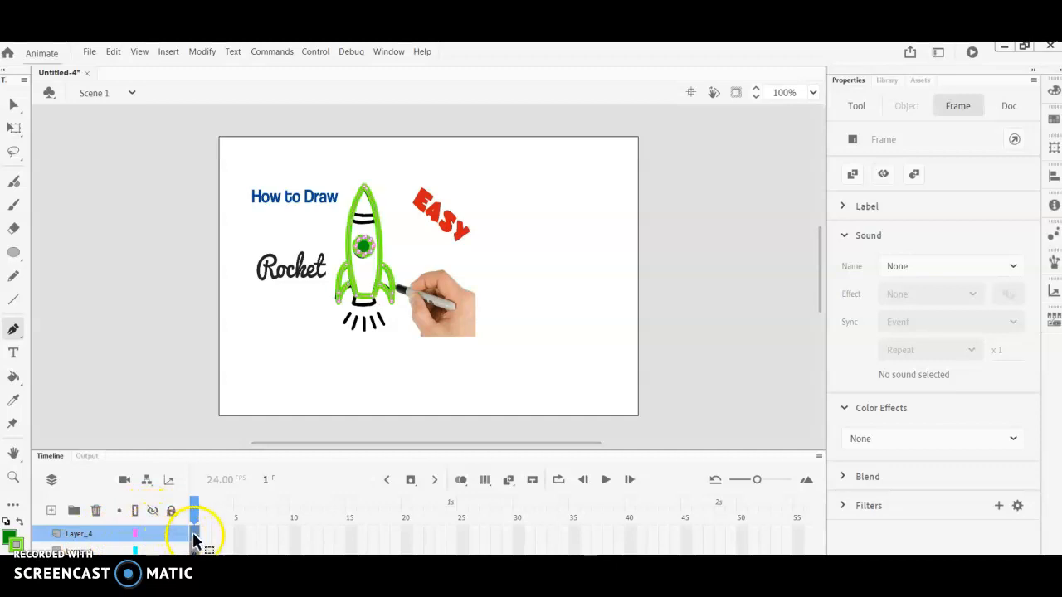
pyautogui.click(355, 299)
pyautogui.click(355, 306)
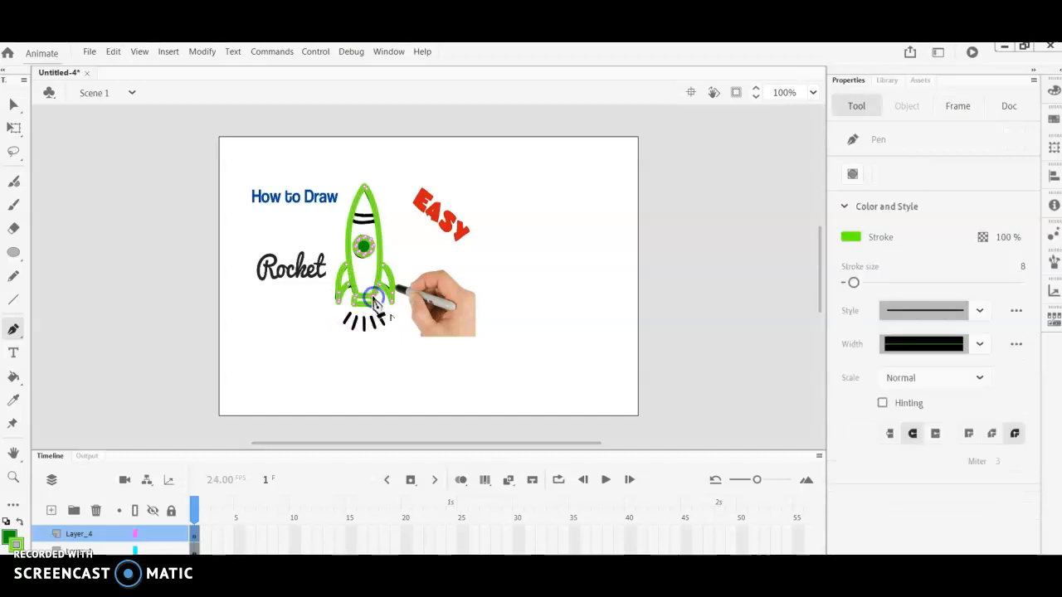
pyautogui.click(13, 104)
pyautogui.click(124, 158)
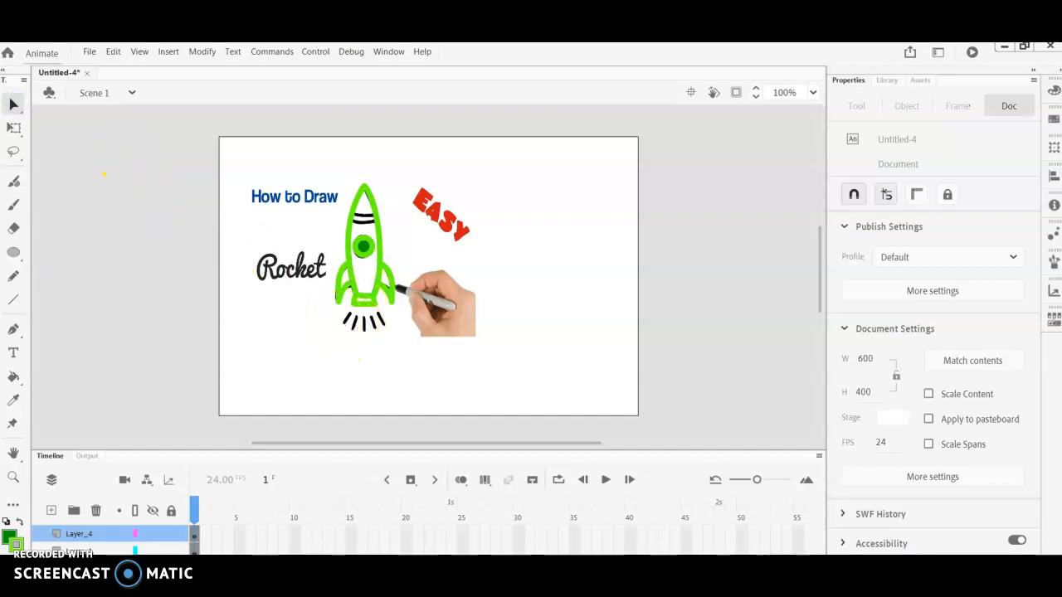
# Draw the exhaust flame strokes below the nozzle with the Line tool, redoing a misplaced middle stroke.
pyautogui.click(14, 299)
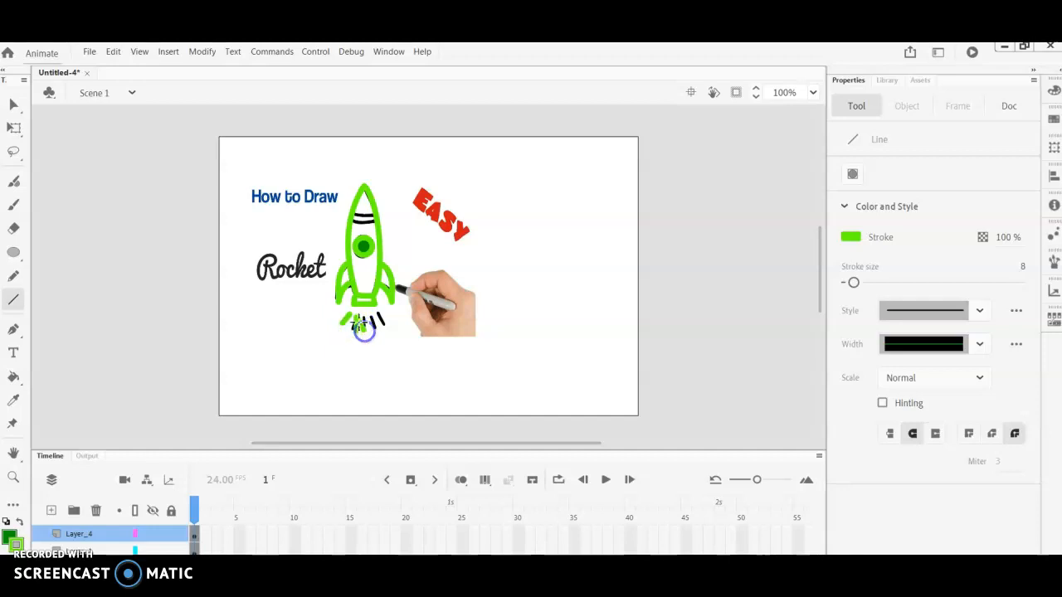
pyautogui.click(113, 52)
pyautogui.click(111, 64)
pyautogui.moveTo(368, 317); pyautogui.dragTo(374, 331)
# Delete the reference image layer so that only the traced rocket's layer remains.
pyautogui.click(86, 544)
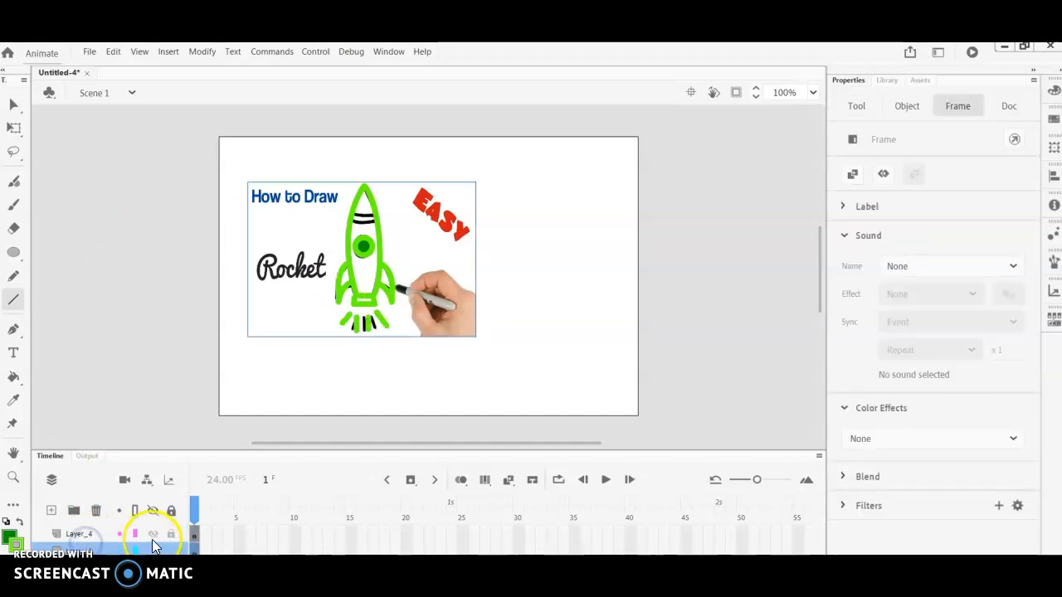
pyautogui.click(89, 547)
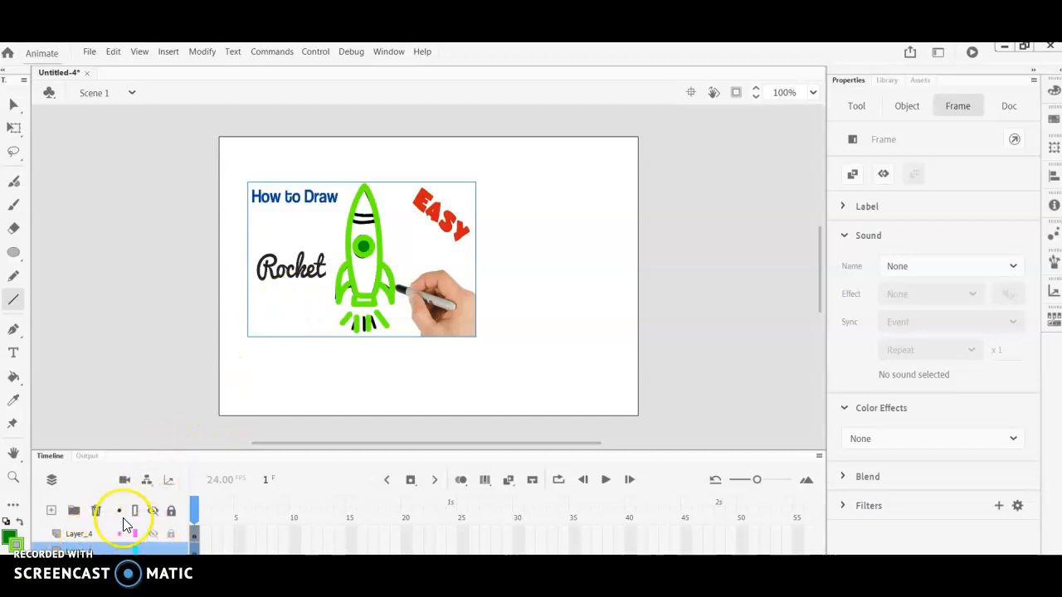
pyautogui.click(95, 510)
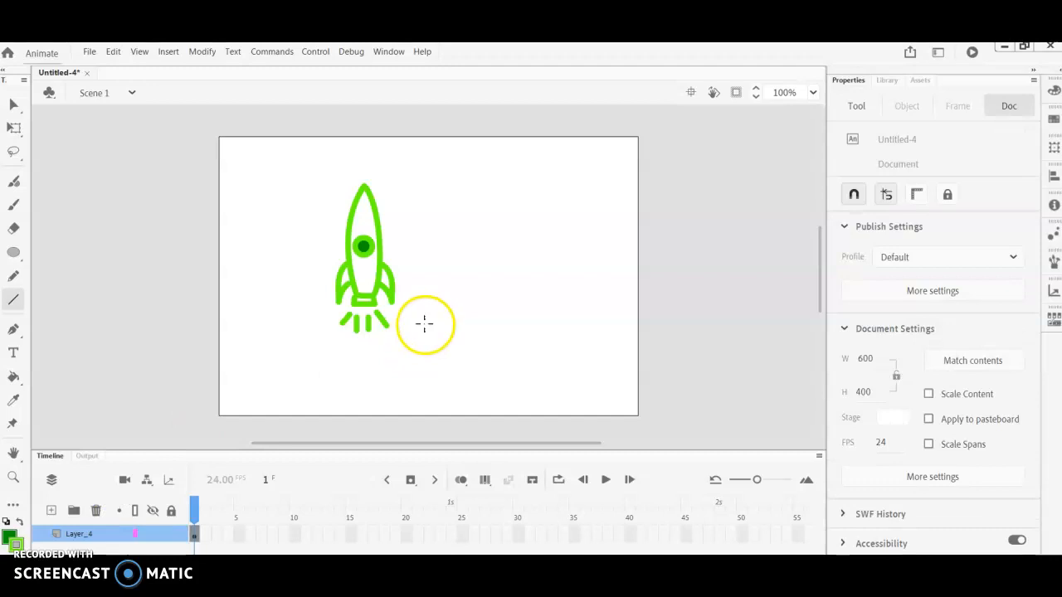
# Scale the whole rocket drawing down to about two thirds of its size and move it to the stage's upper-left area.
pyautogui.click(14, 128)
pyautogui.moveTo(253, 145); pyautogui.dragTo(496, 357)
pyautogui.moveTo(393, 187); pyautogui.dragTo(384, 212)
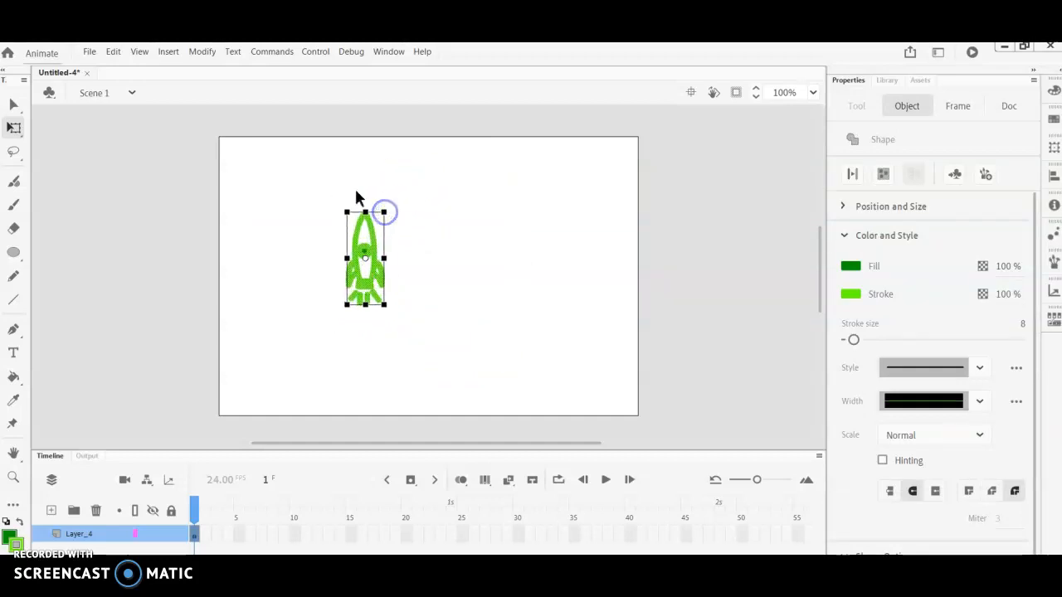
pyautogui.click(357, 192)
pyautogui.moveTo(274, 169); pyautogui.dragTo(485, 366)
pyautogui.moveTo(377, 277); pyautogui.dragTo(274, 214)
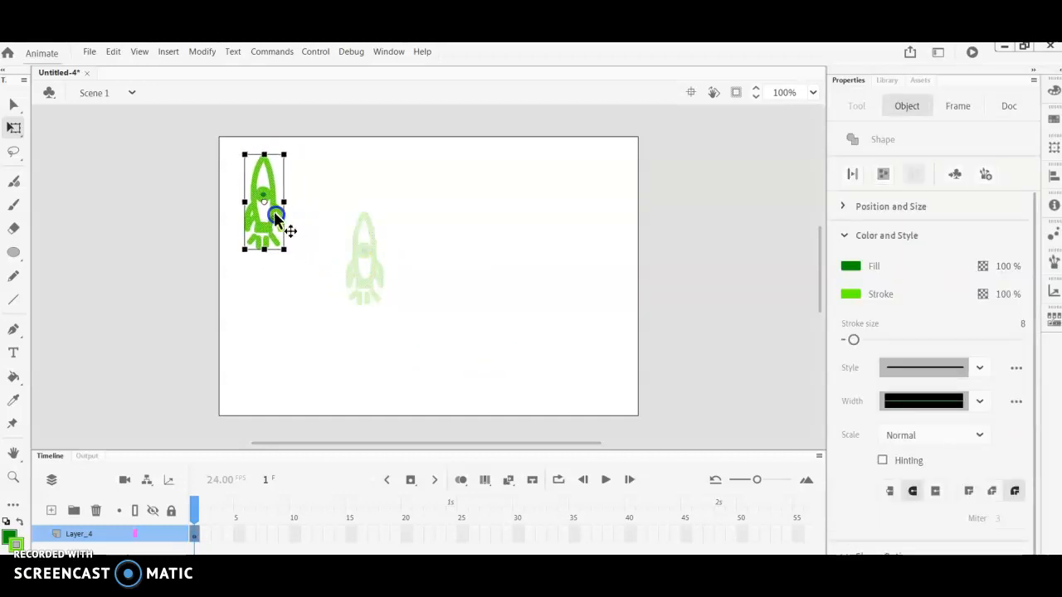
# Select the whole rocket drawing and convert it to a Graphic symbol with the default name Symbol 1, leaving it deselected.
pyautogui.click(163, 194)
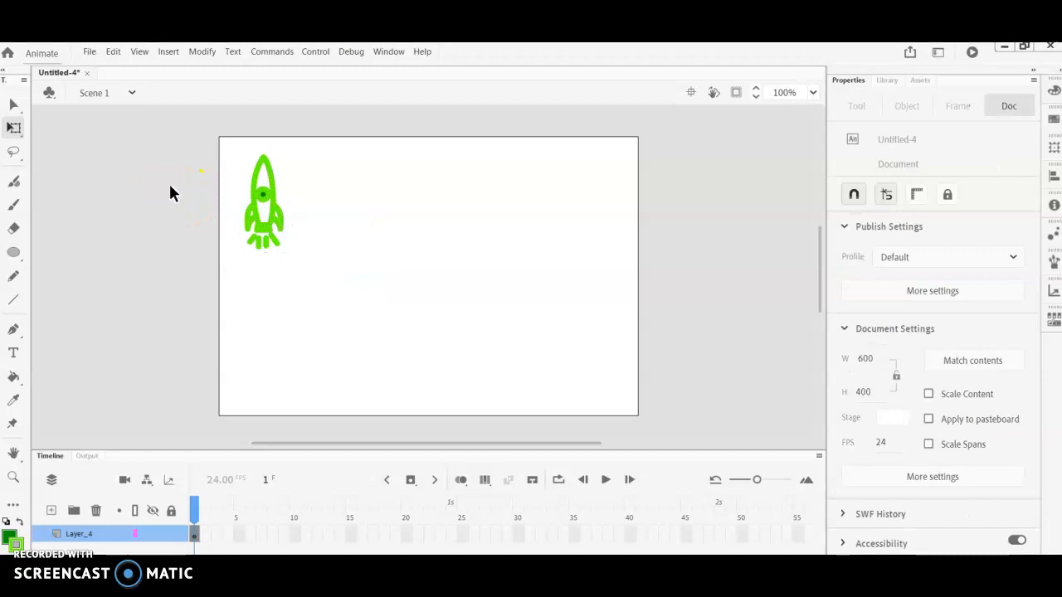
pyautogui.moveTo(206, 121); pyautogui.dragTo(403, 310)
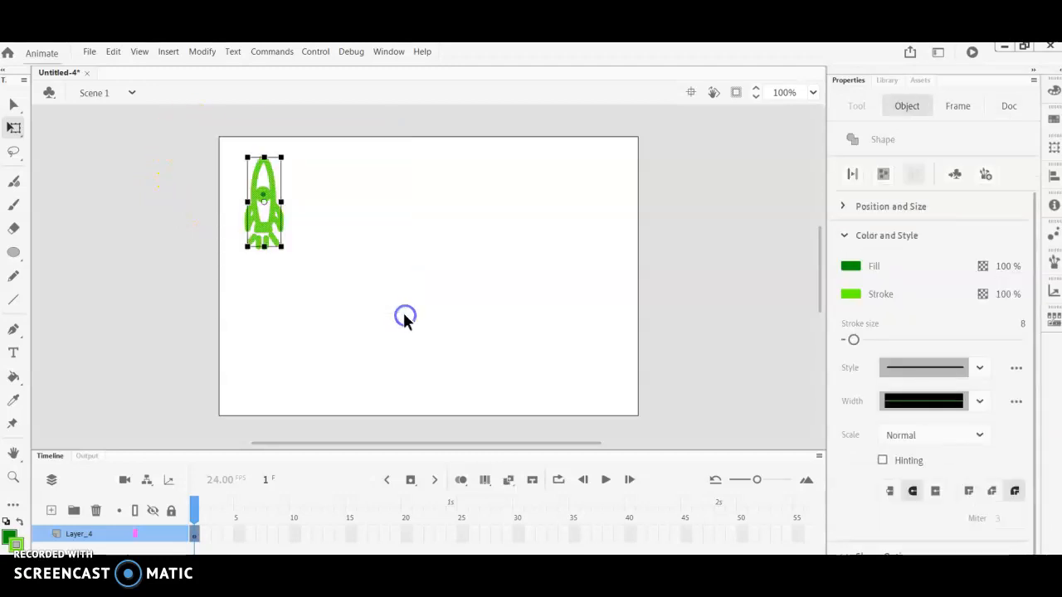
pyautogui.click(201, 52)
pyautogui.click(213, 84)
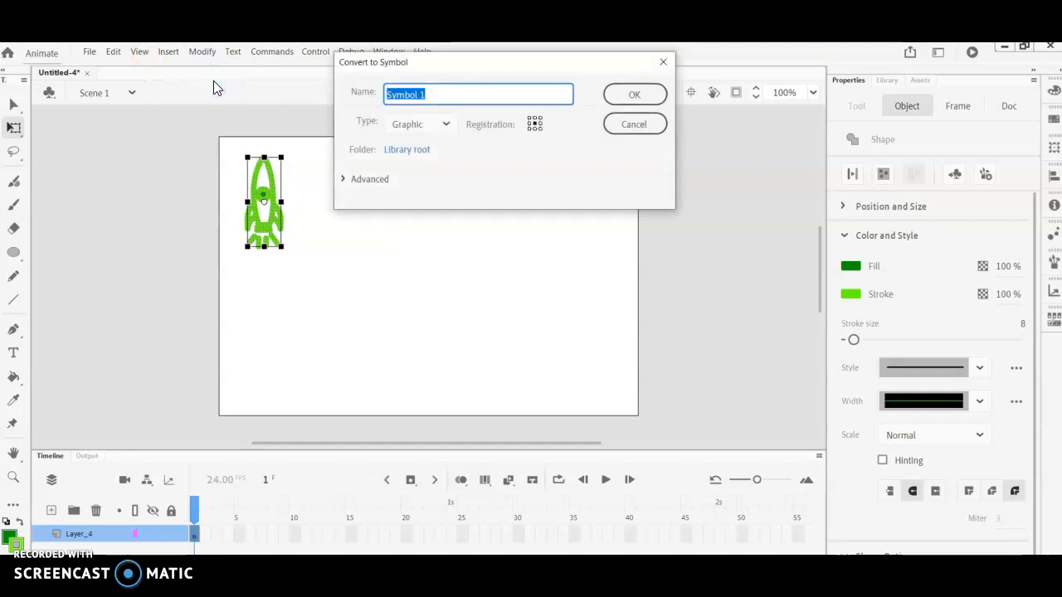
pyautogui.click(447, 131)
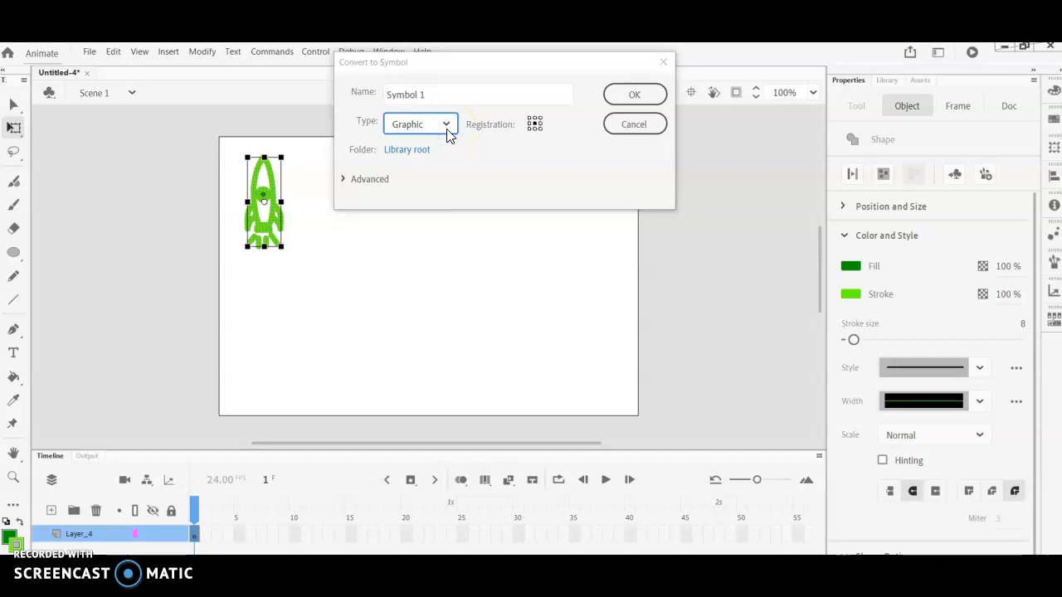
pyautogui.click(535, 126)
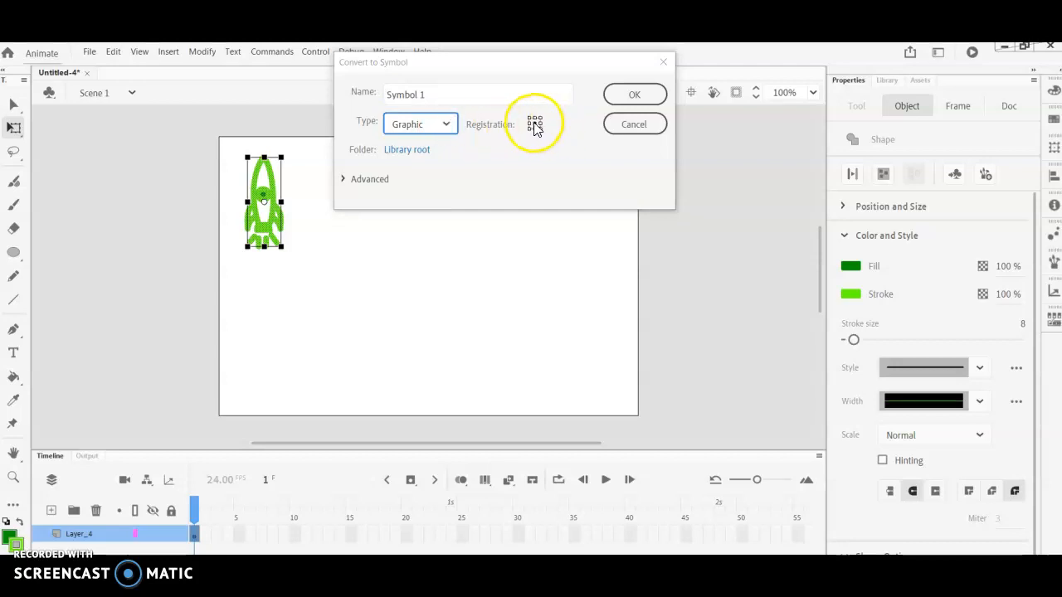
pyautogui.click(634, 95)
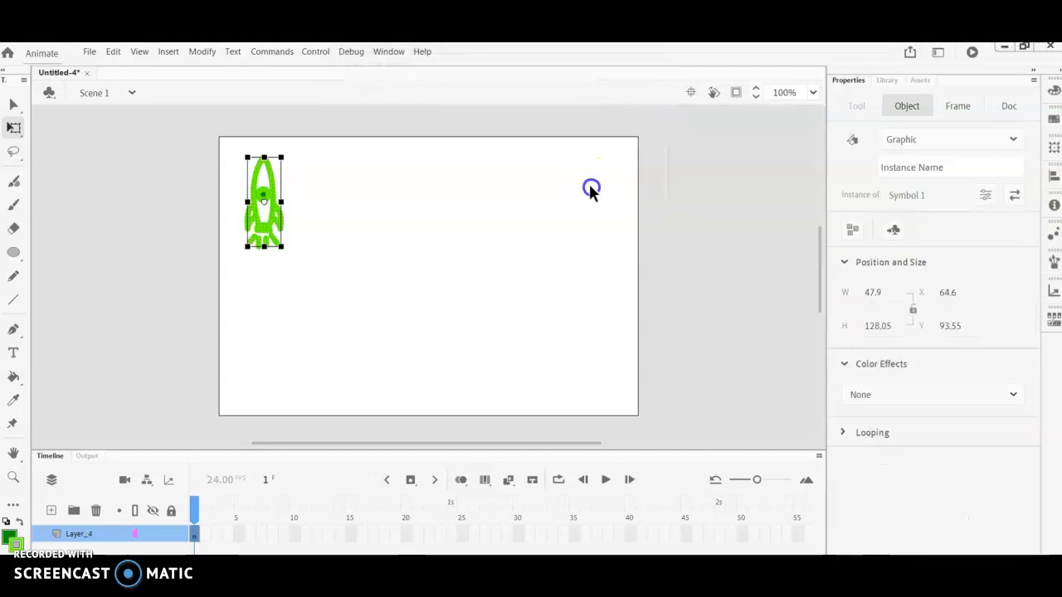
pyautogui.click(591, 189)
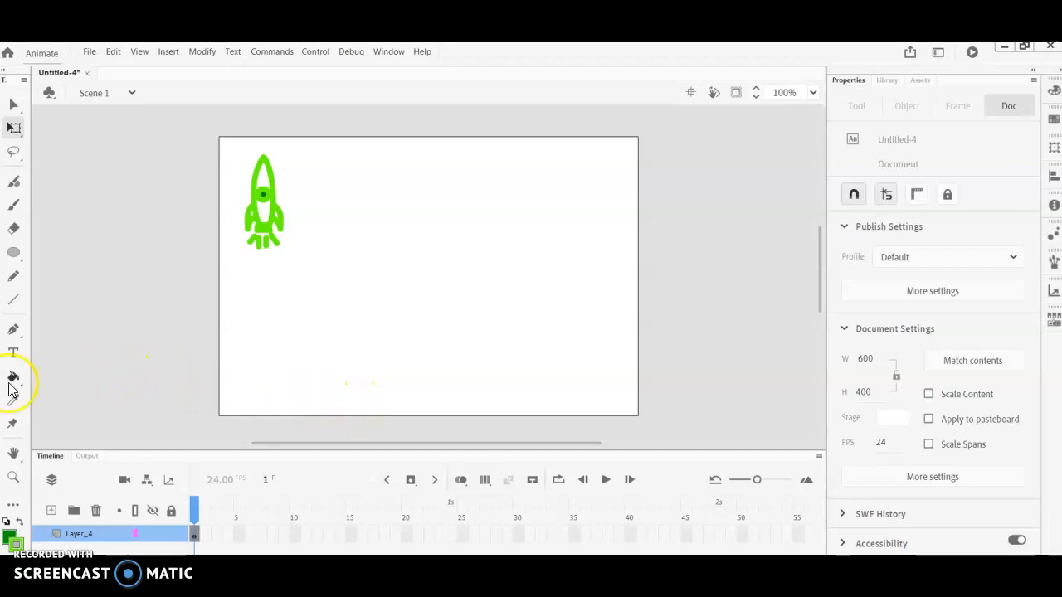
# Draw a wavy flight path with the Pencil from the stage's lower left to just past its right edge, and cut the stroke.
pyautogui.click(13, 278)
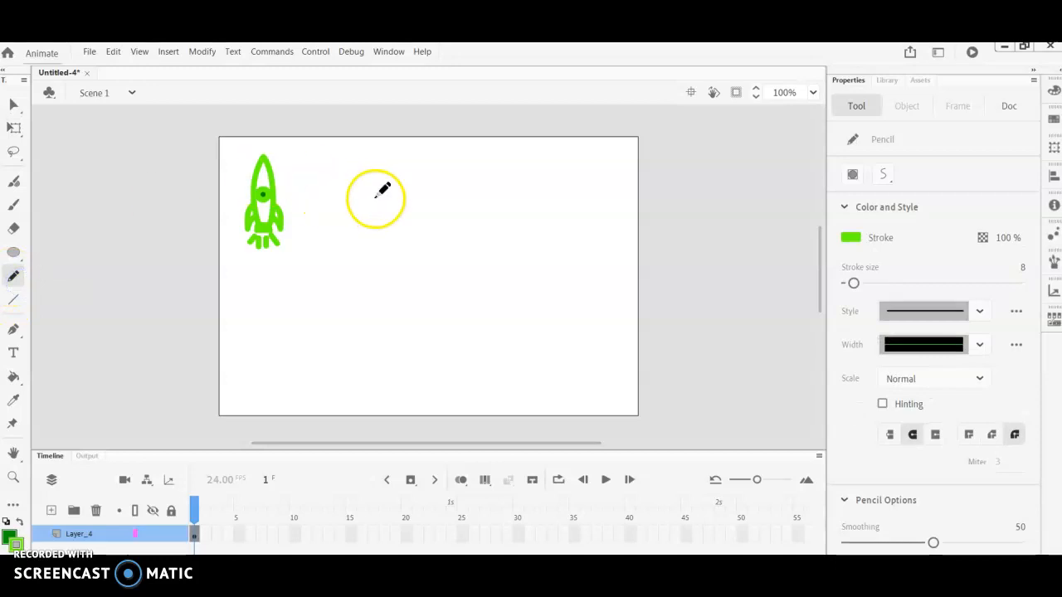
pyautogui.moveTo(233, 333)
pyautogui.mouseDown()
pyautogui.moveTo(236, 280)
pyautogui.moveTo(293, 235)
pyautogui.moveTo(318, 265)
pyautogui.moveTo(328, 306)
pyautogui.moveTo(389, 335)
pyautogui.moveTo(417, 289)
pyautogui.moveTo(423, 240)
pyautogui.moveTo(453, 232)
pyautogui.moveTo(490, 333)
pyautogui.moveTo(539, 342)
pyautogui.moveTo(617, 198)
pyautogui.moveTo(654, 180)
pyautogui.mouseUp()
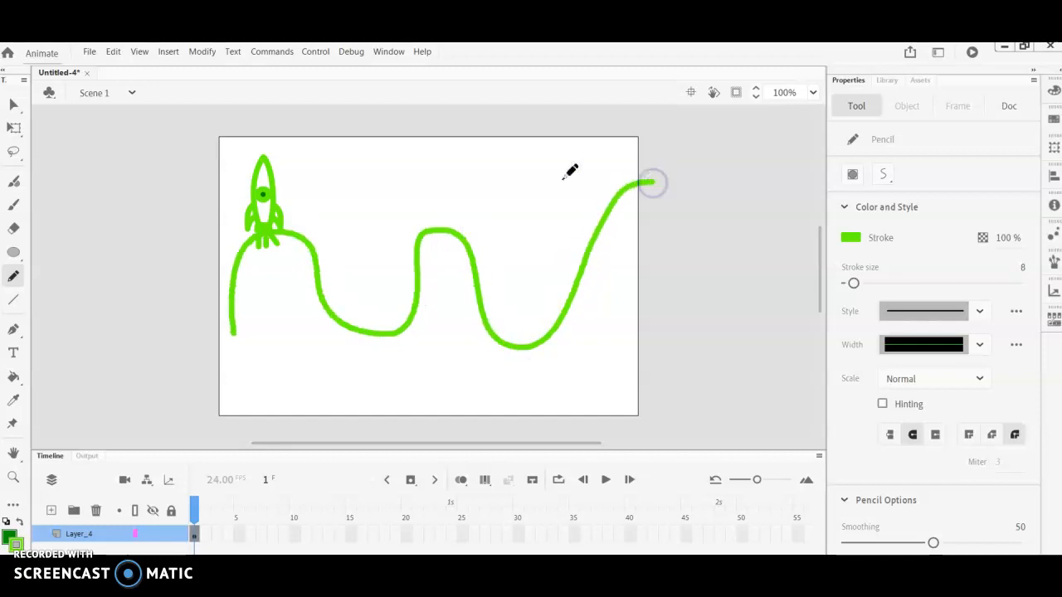
pyautogui.click(16, 104)
pyautogui.click(351, 183)
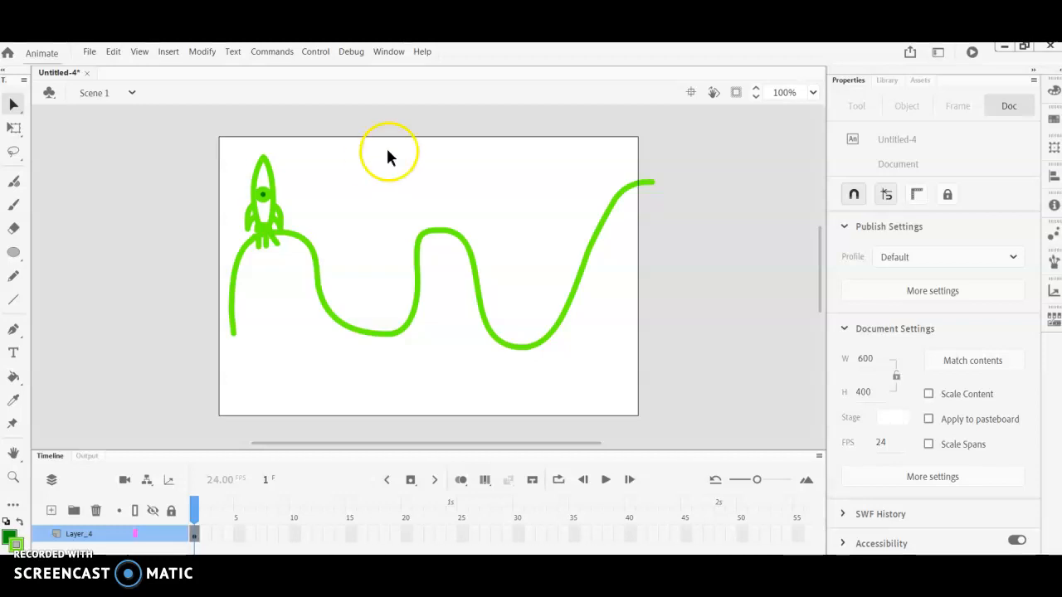
pyautogui.click(475, 284)
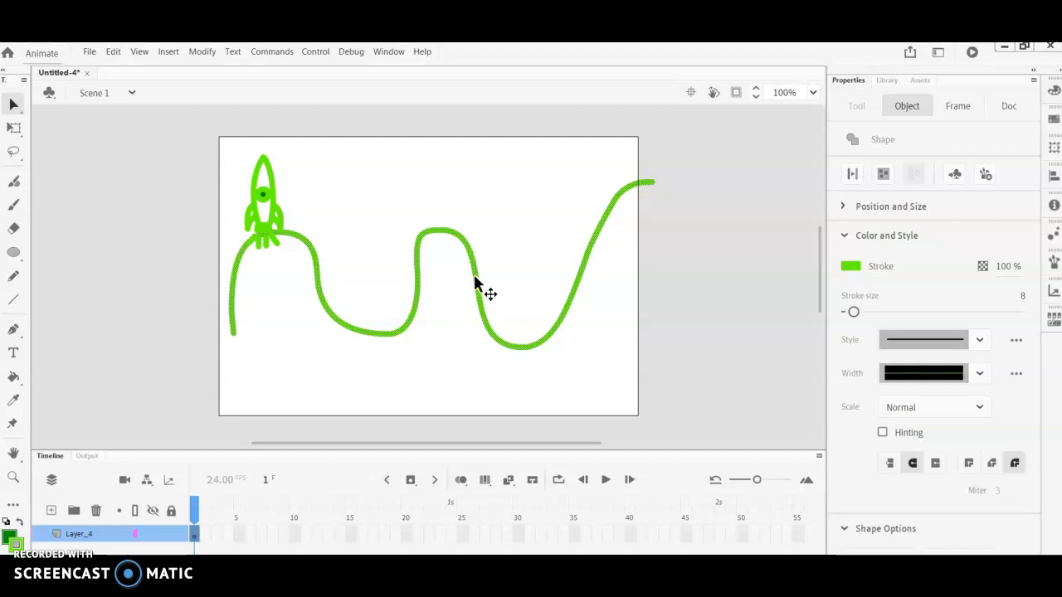
pyautogui.press('Delete')
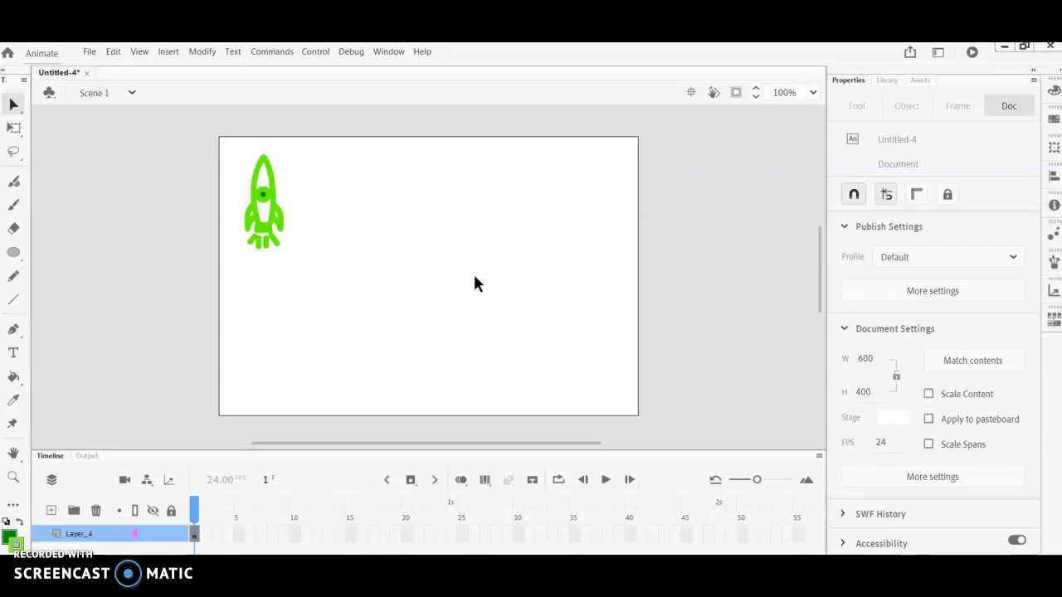
# Create a motion tween on Layer_4 and paste the cut stroke in place as the rocket's motion path.
pyautogui.rightClick(196, 532)
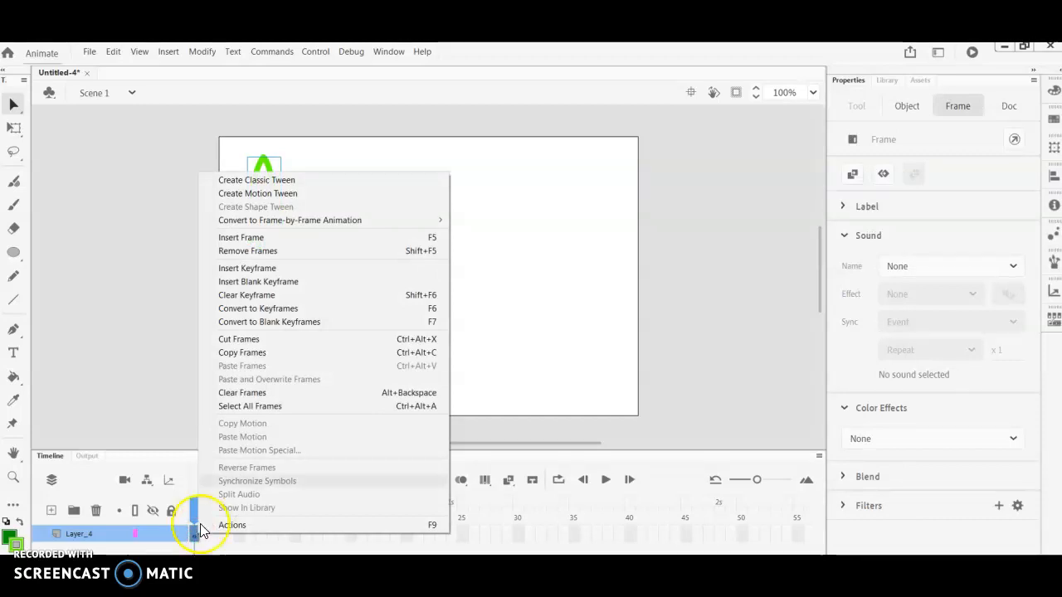
pyautogui.click(316, 195)
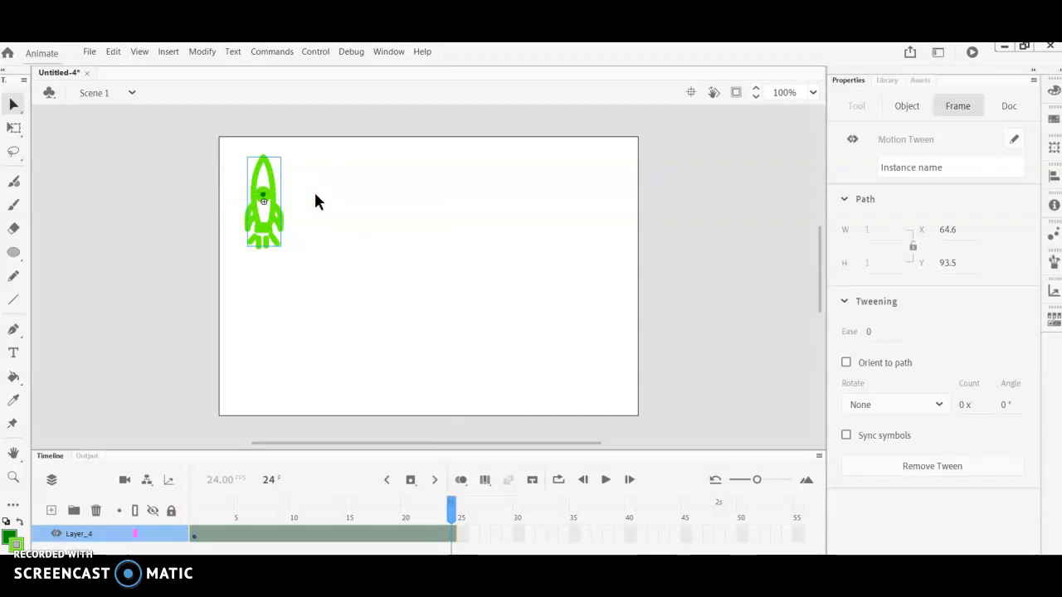
pyautogui.click(128, 73)
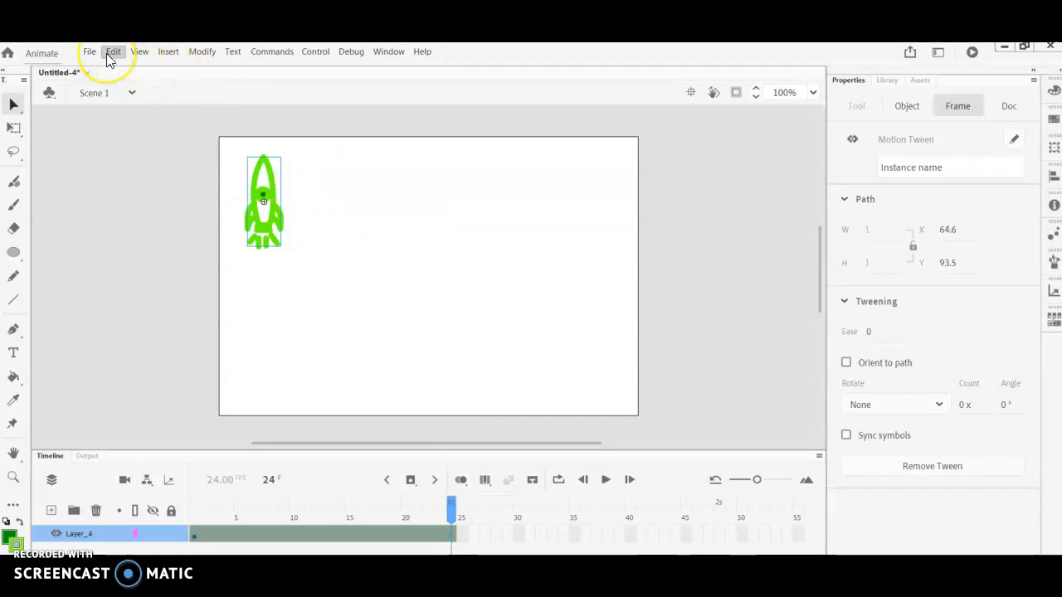
pyautogui.click(108, 55)
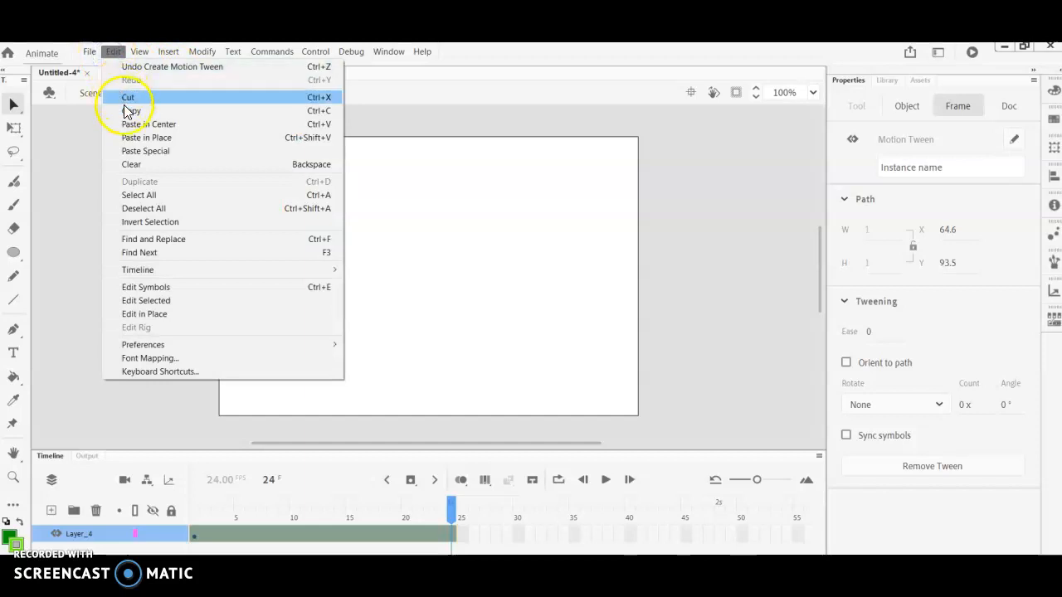
pyautogui.click(146, 138)
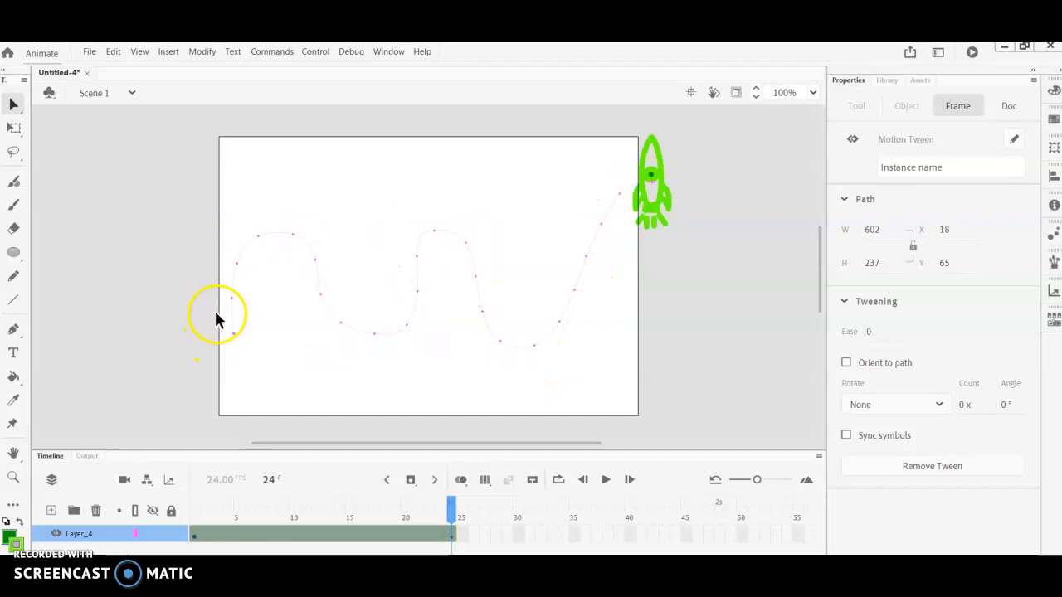
# Return to frame 1, turn on Orient to path for the rocket's motion tween, and scrub through to frame 24.
pyautogui.moveTo(452, 509); pyautogui.dragTo(155, 531)
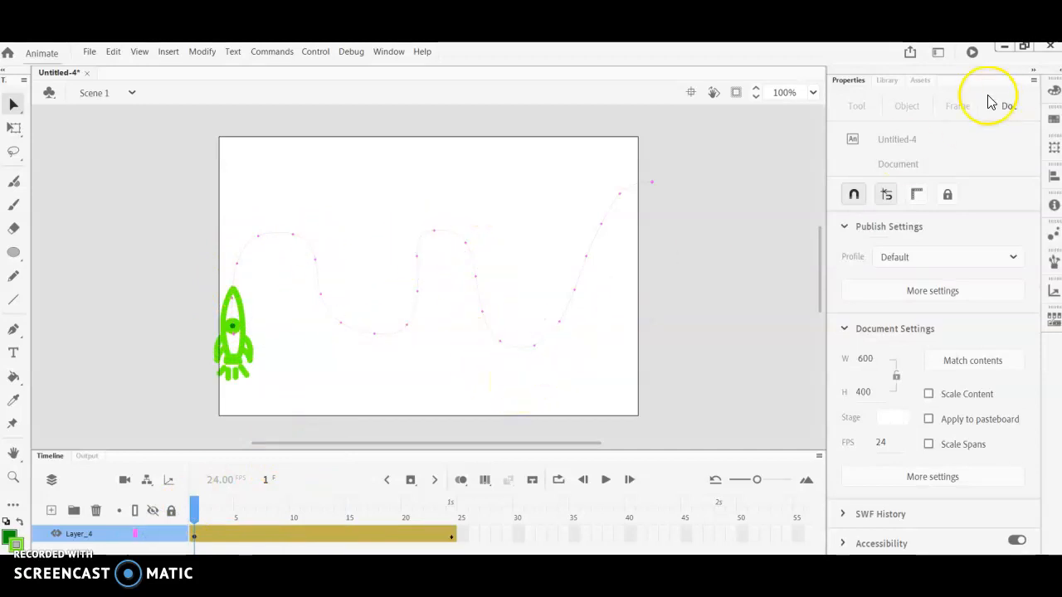
pyautogui.click(959, 108)
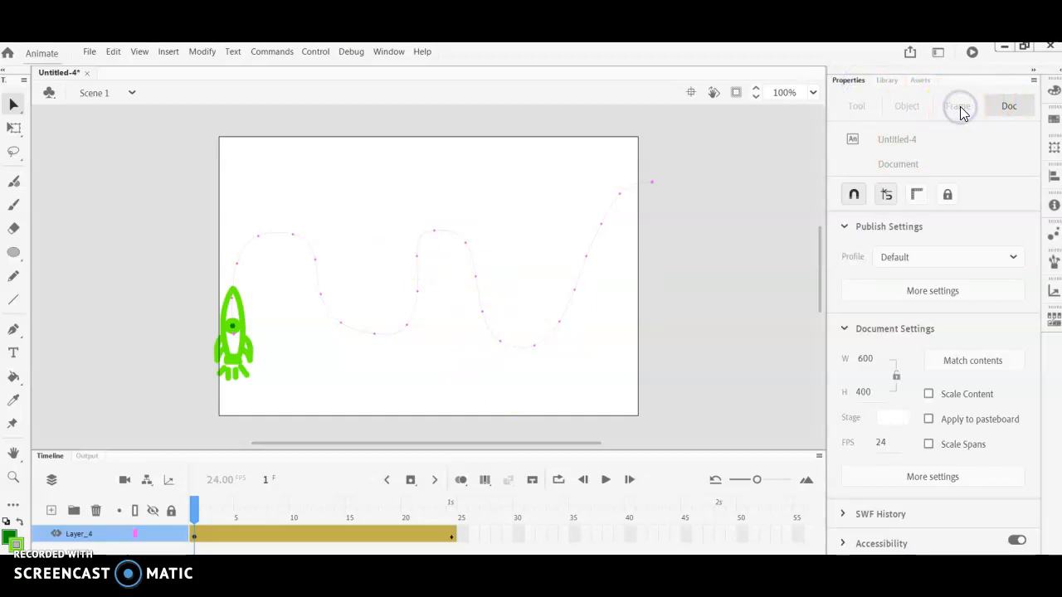
pyautogui.click(196, 534)
pyautogui.click(960, 111)
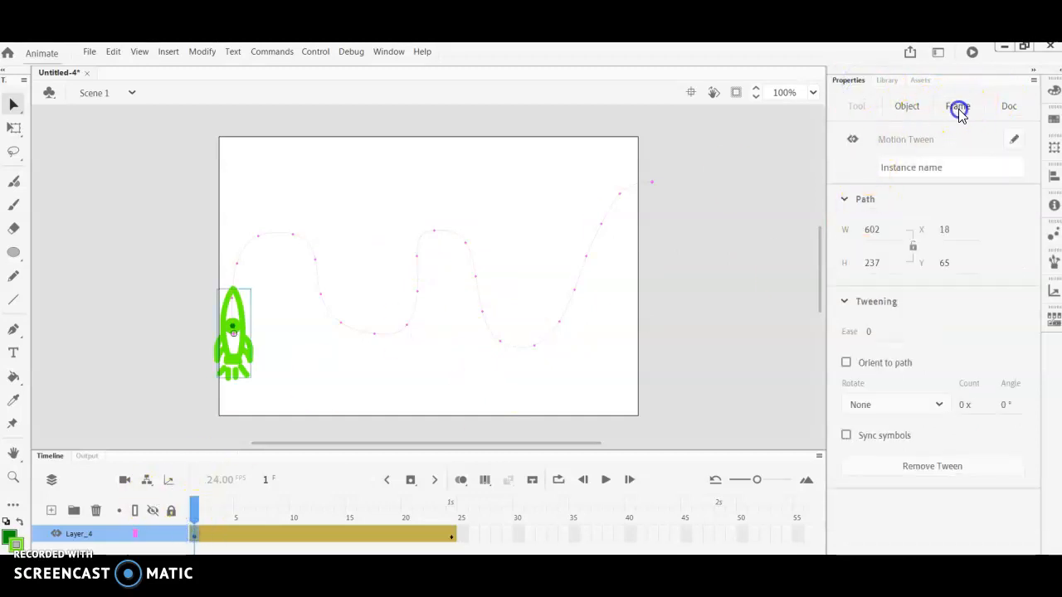
pyautogui.click(846, 363)
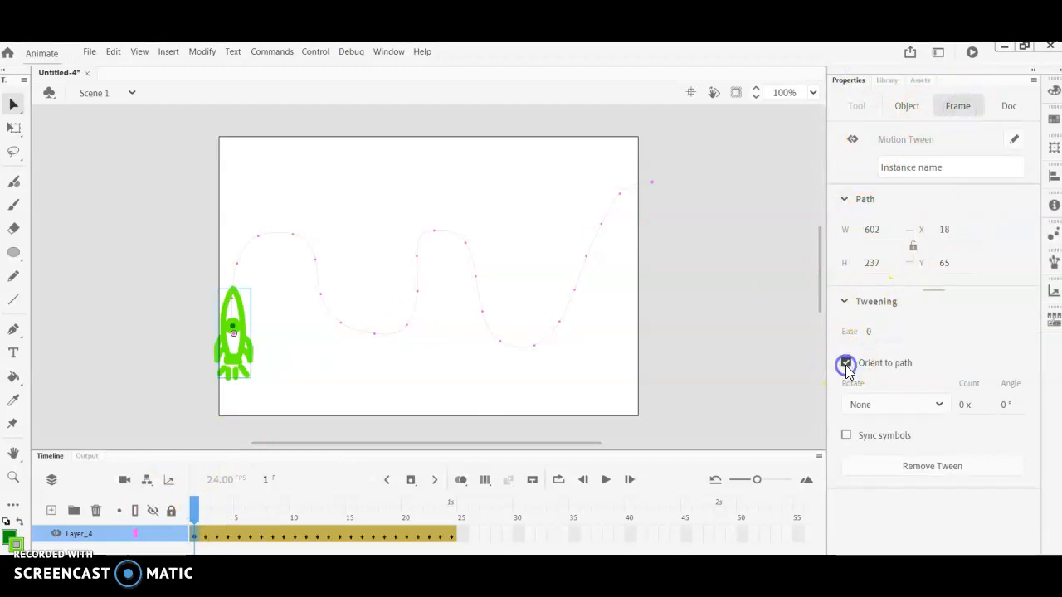
pyautogui.moveTo(194, 506)
pyautogui.mouseDown()
pyautogui.moveTo(351, 508)
pyautogui.moveTo(430, 531)
pyautogui.moveTo(332, 543)
pyautogui.moveTo(195, 510)
pyautogui.mouseUp()
pyautogui.moveTo(196, 550); pyautogui.dragTo(449, 548)
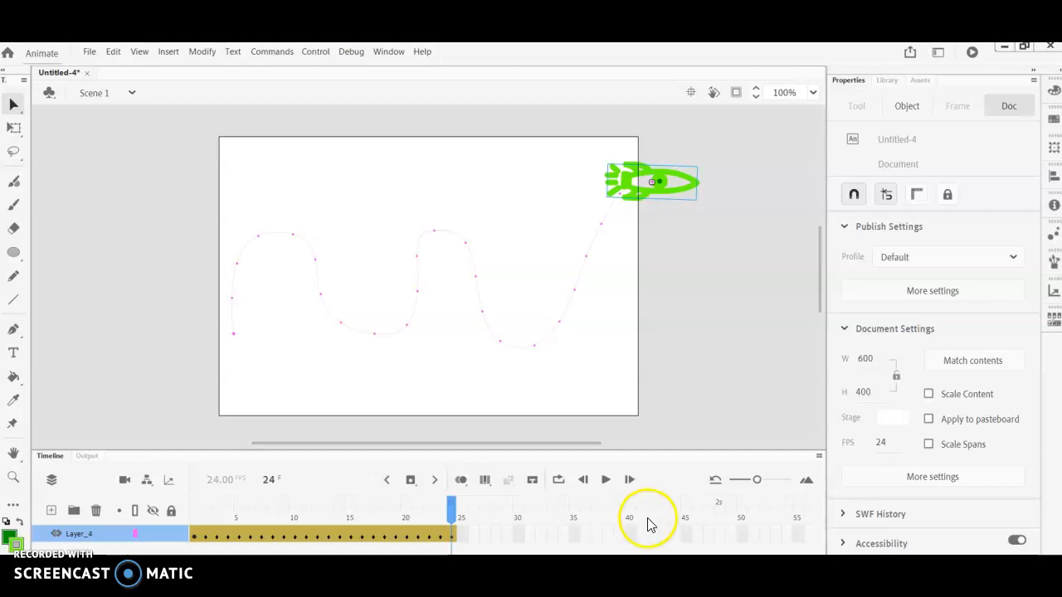
# Switch to the Chrome browser, search for soundjay in a new tab, and open the SoundJay.com free sound effects site.
pyautogui.click(1004, 46)
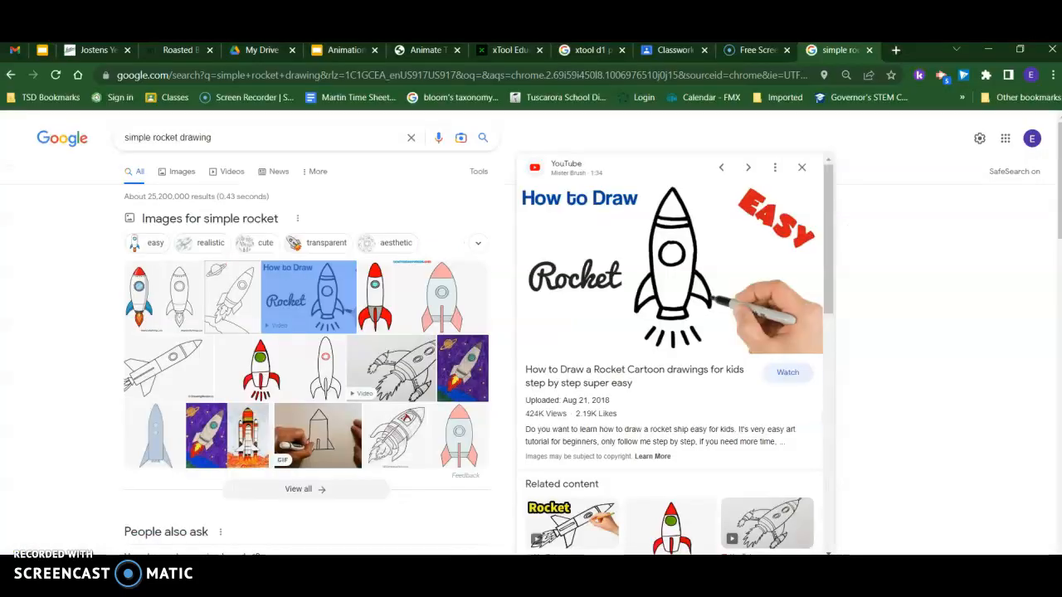
pyautogui.click(894, 51)
pyautogui.click(561, 333)
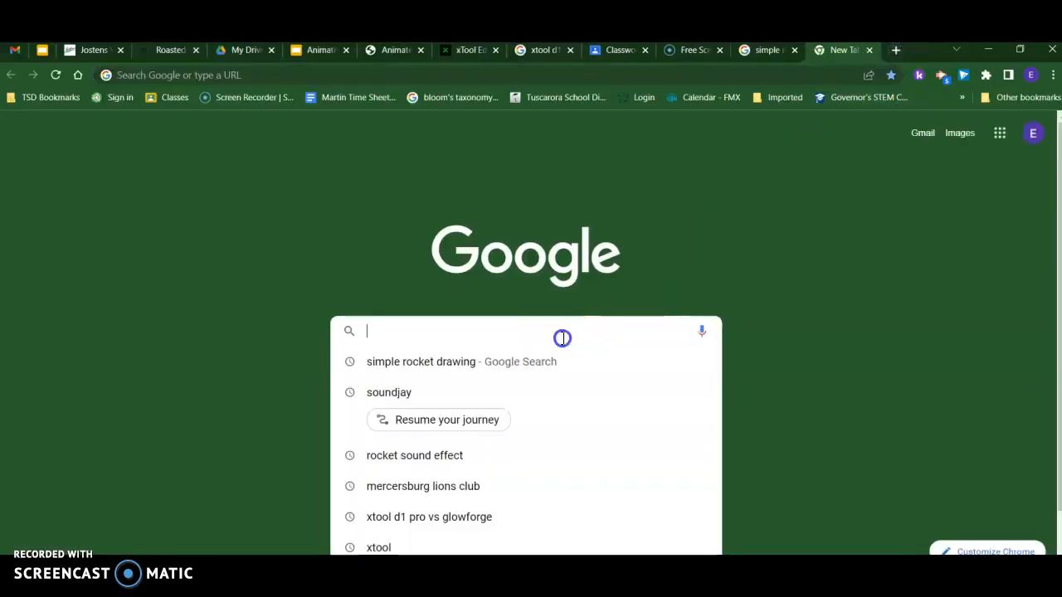
pyautogui.click(417, 400)
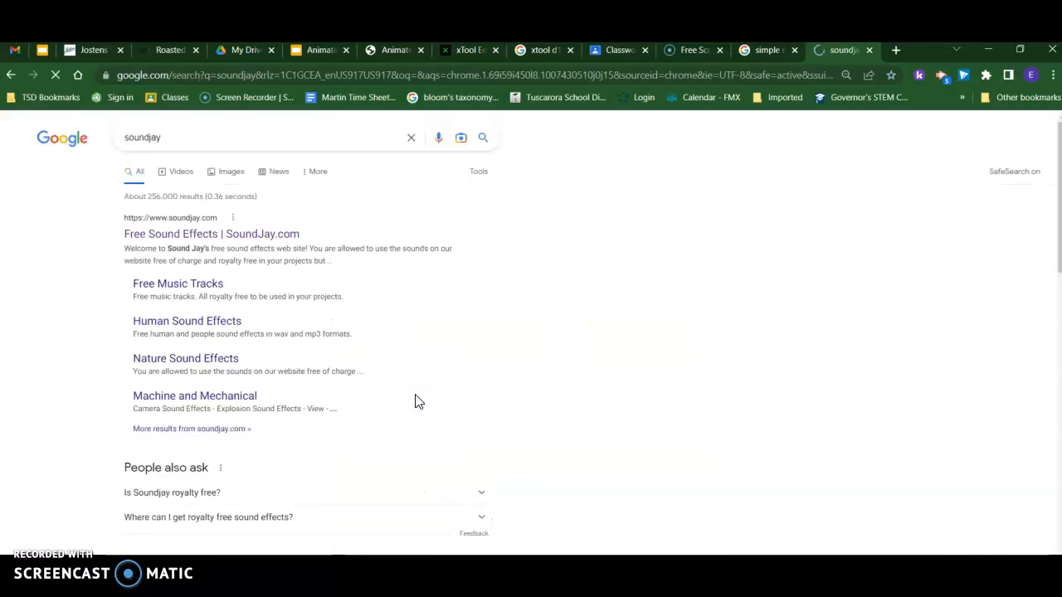
pyautogui.click(188, 238)
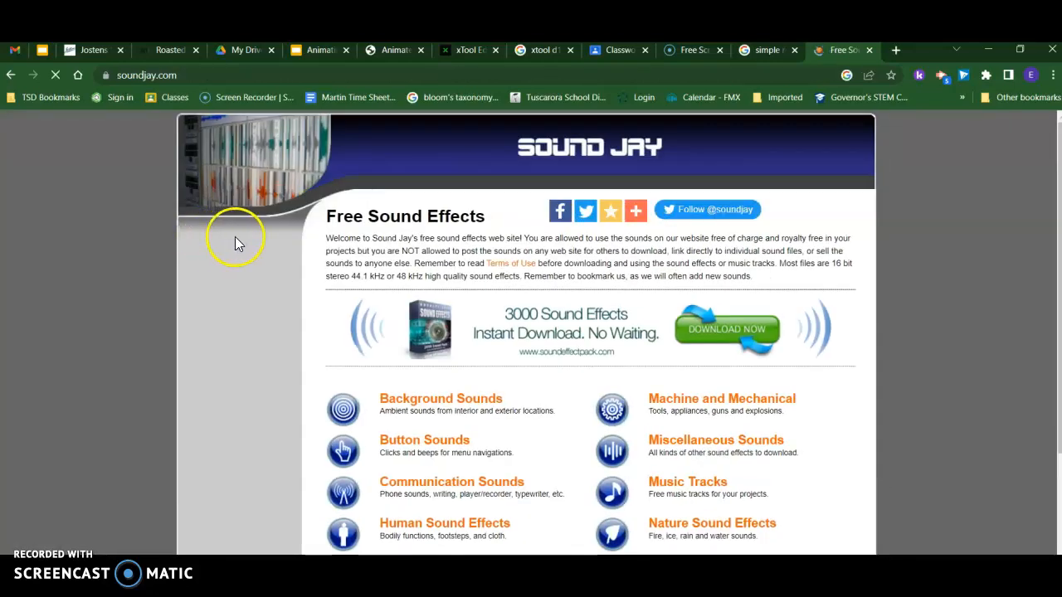
# Open the Airplane Sound Effects list within the Transportation Sounds category, backing out of the interstitial ad.
pyautogui.scroll(-2, 983, 296)
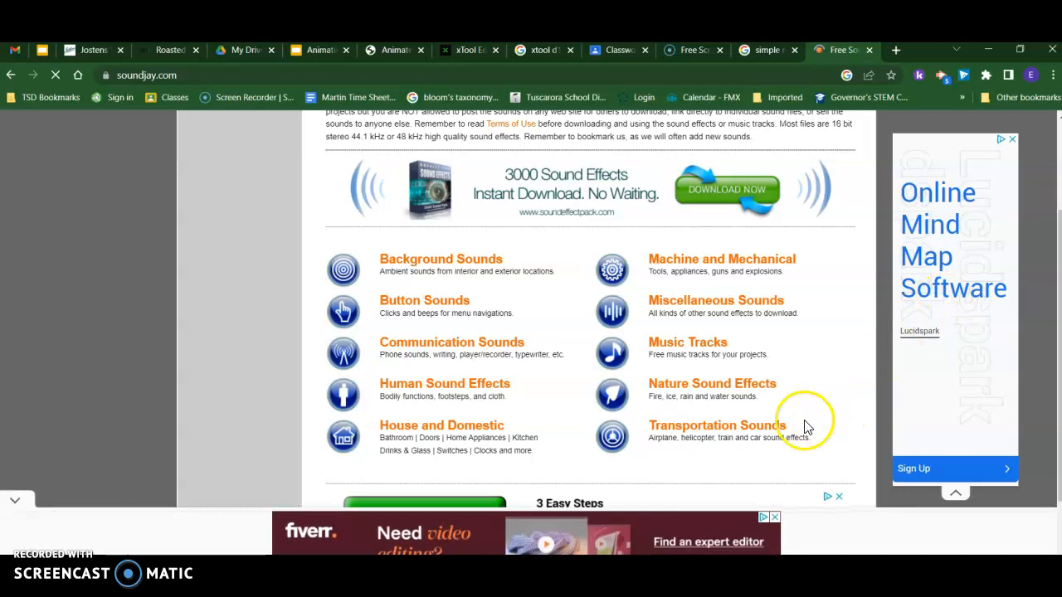
pyautogui.click(784, 437)
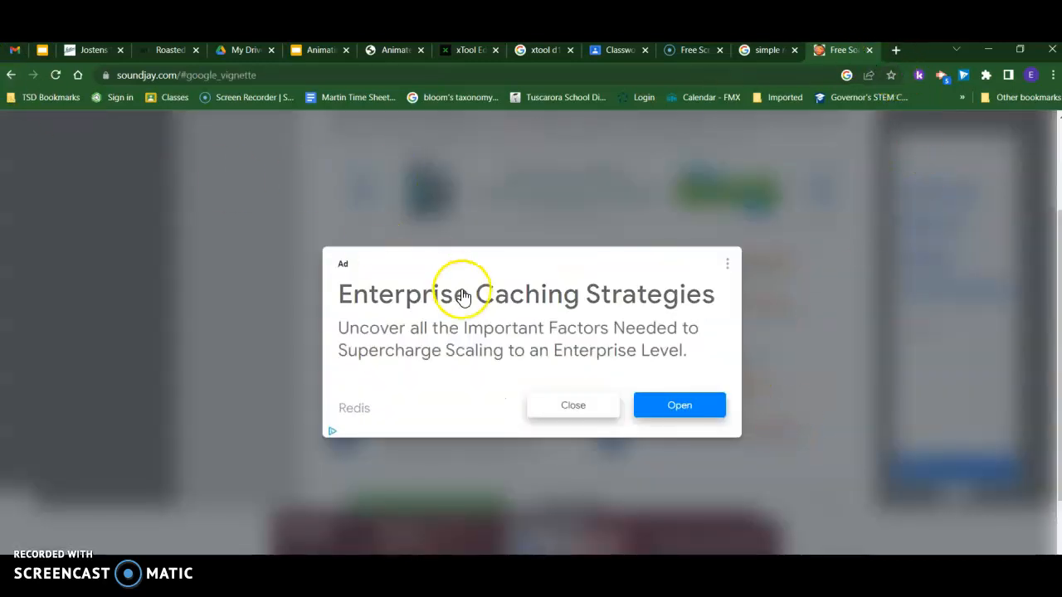
pyautogui.click(13, 76)
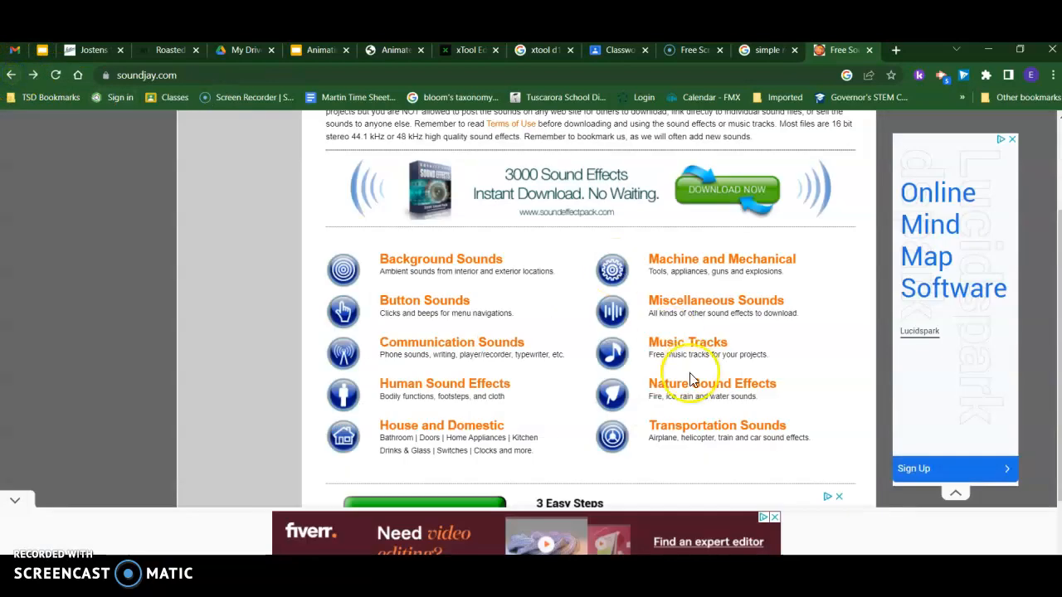
pyautogui.click(688, 431)
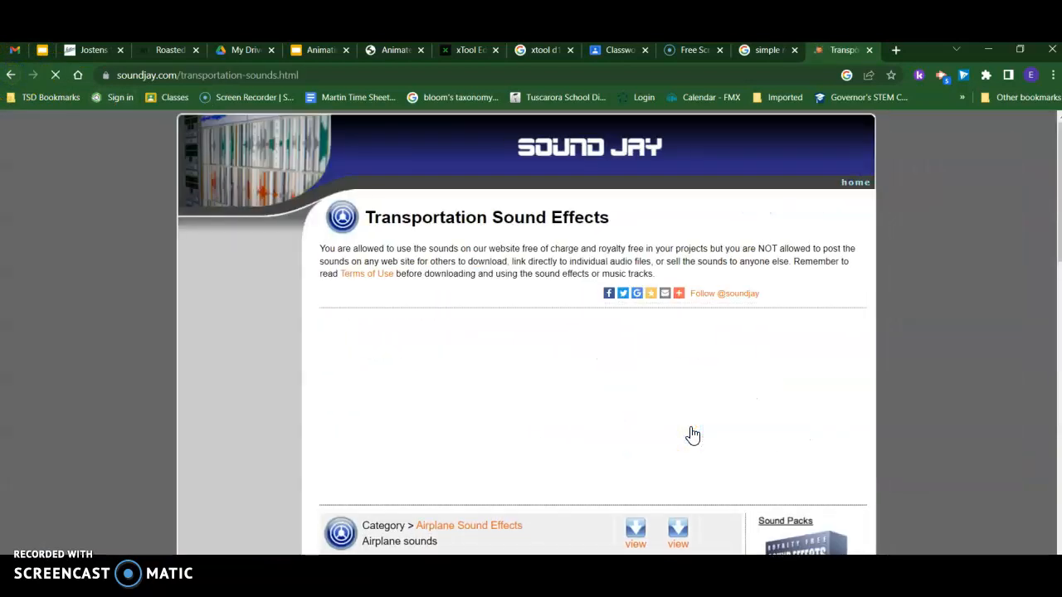
pyautogui.scroll(-3, 697, 411)
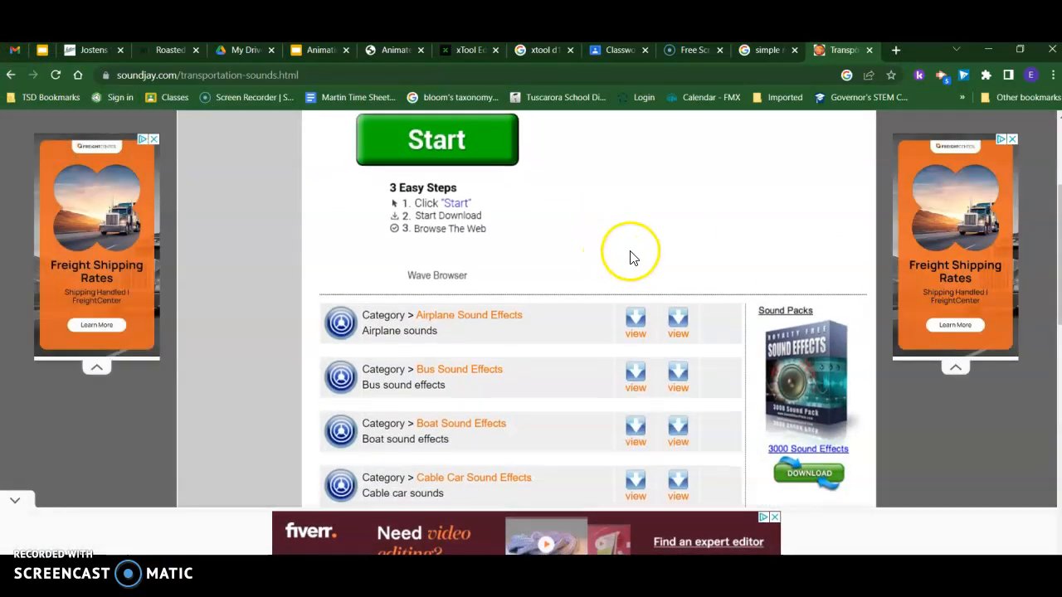
pyautogui.scroll(-1, 633, 256)
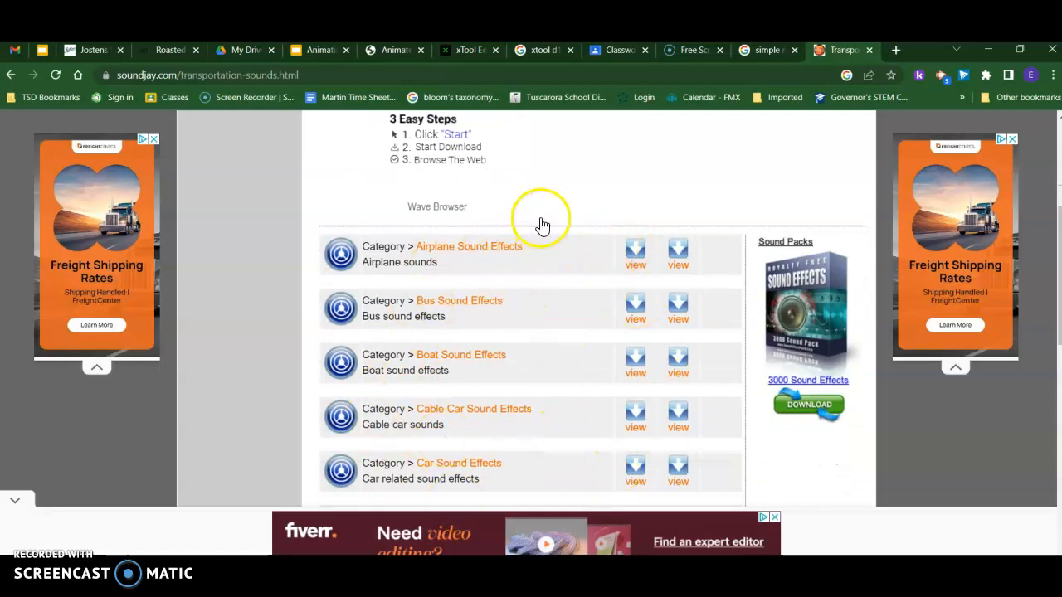
pyautogui.click(506, 249)
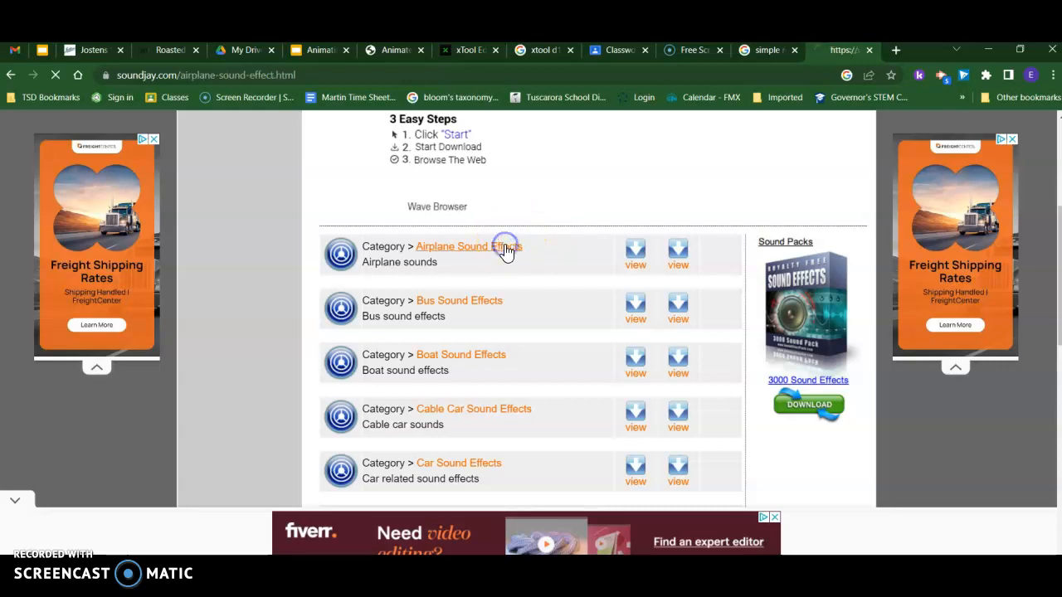
pyautogui.scroll(-3, 788, 291)
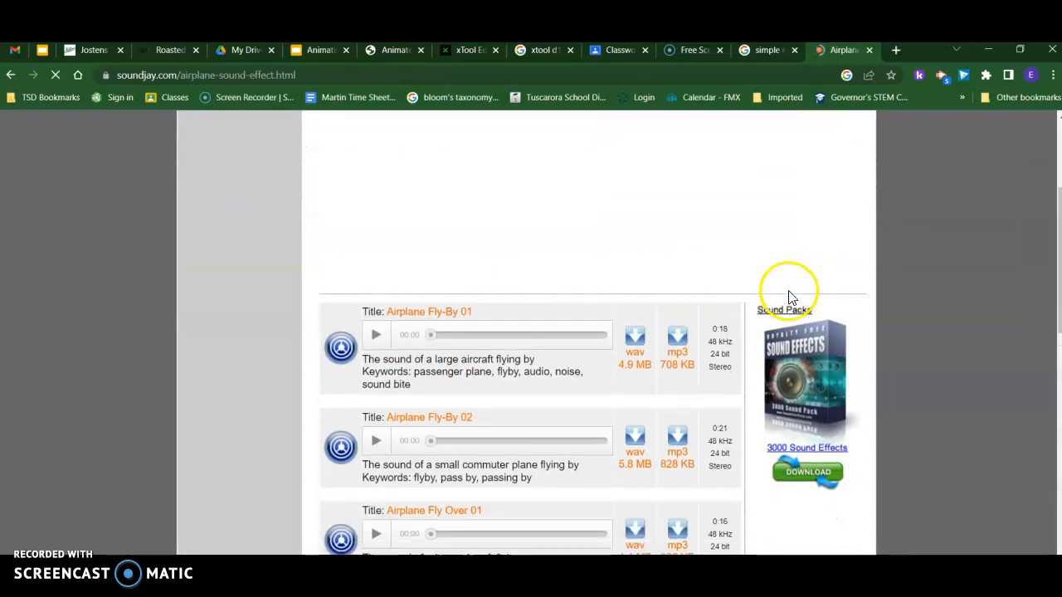
pyautogui.scroll(-1, 400, 250)
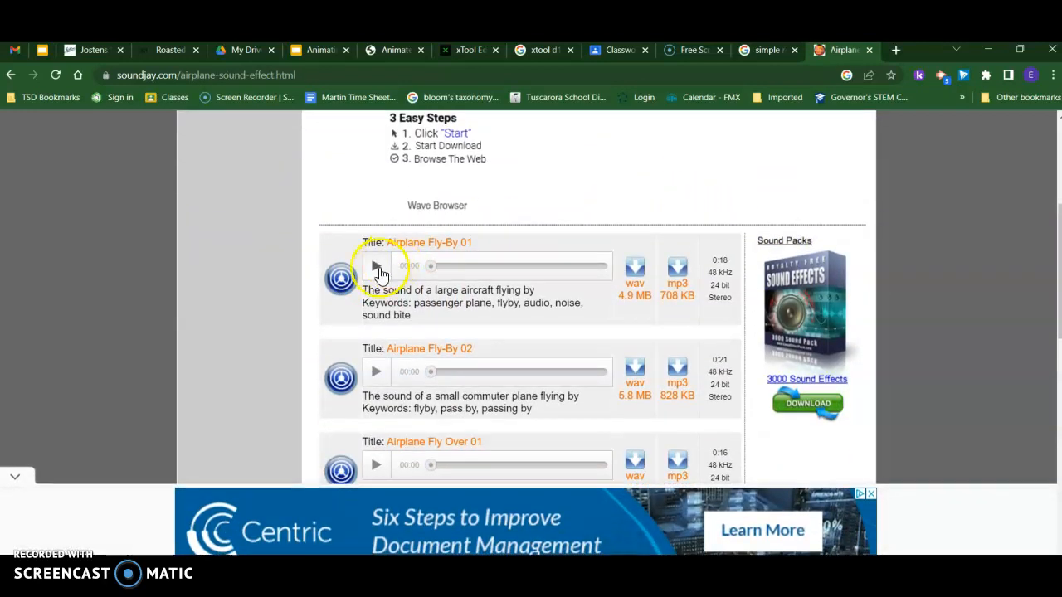
# Preview the Airplane Fly-By 01 sound effect and download its WAV version.
pyautogui.click(377, 267)
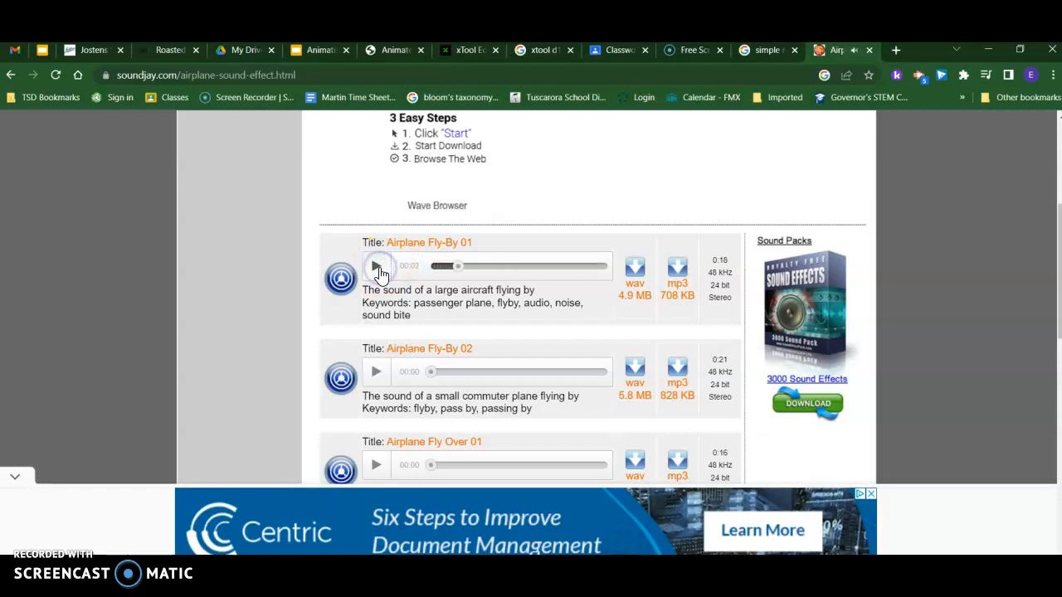
pyautogui.click(637, 270)
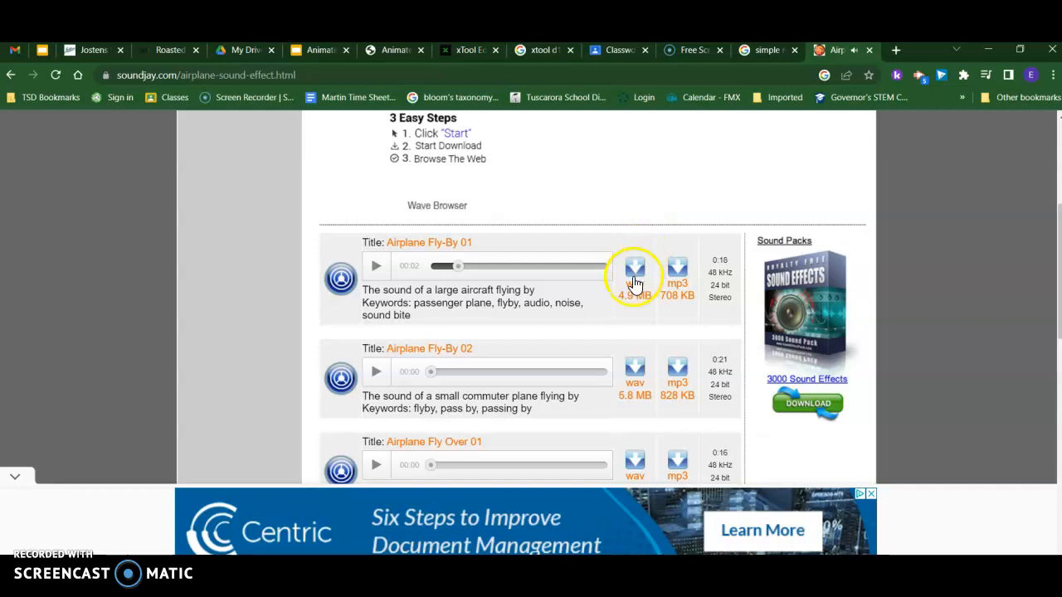
pyautogui.click(637, 270)
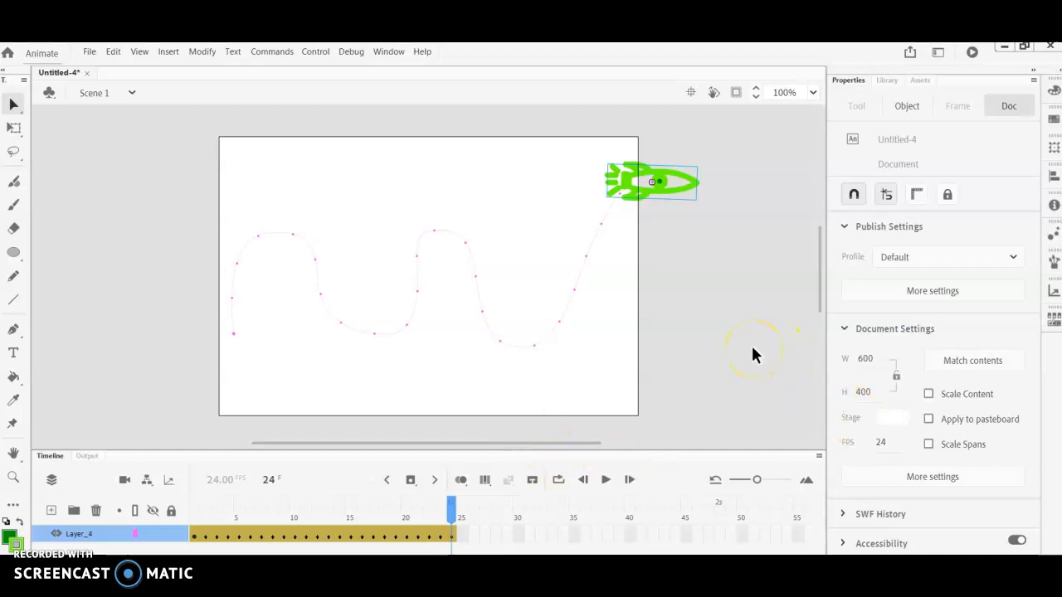
# Switch back to Animate, import the airplane-take-off-01 sound from Downloads into the library, and display the library contents.
pyautogui.click(90, 53)
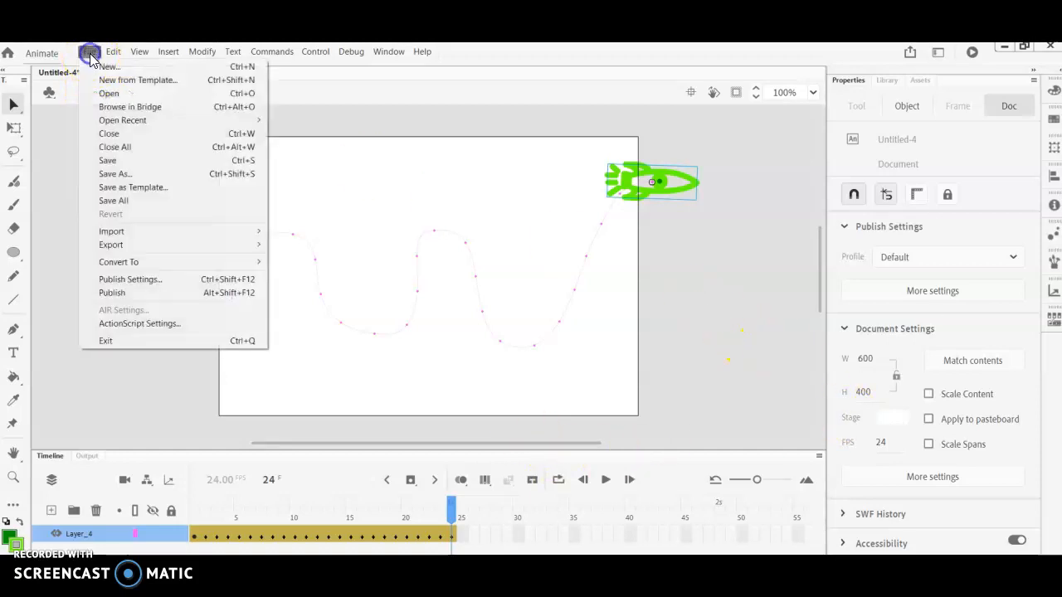
pyautogui.moveTo(200, 234)
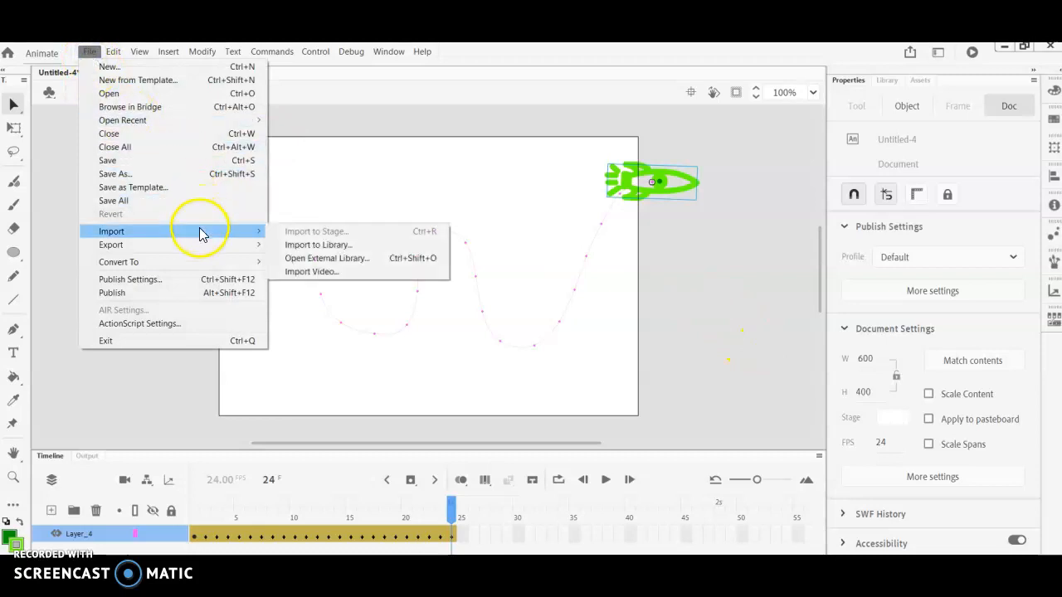
pyautogui.click(324, 246)
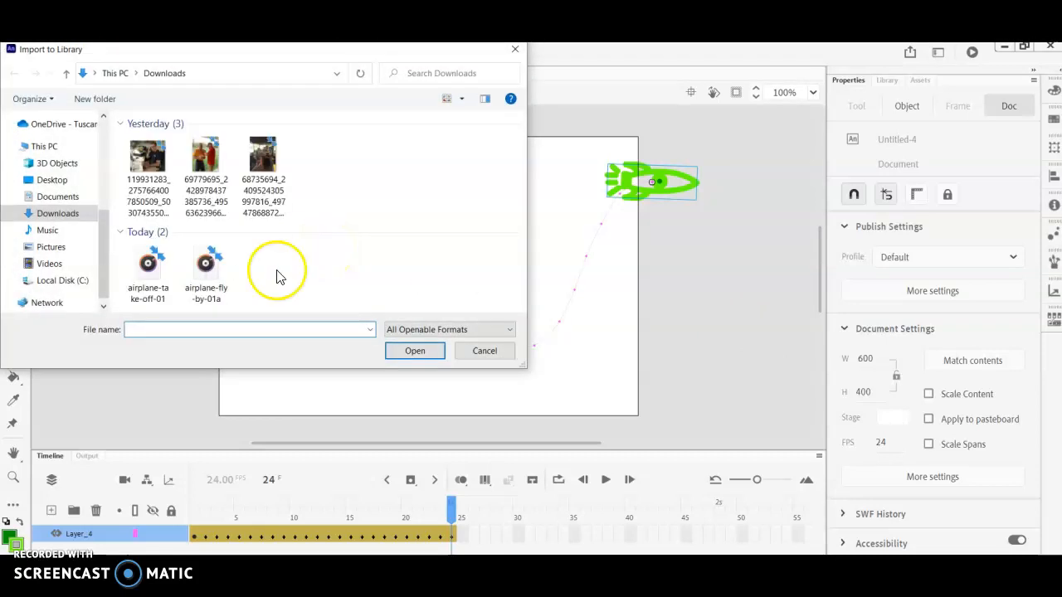
pyautogui.click(146, 267)
pyautogui.click(415, 351)
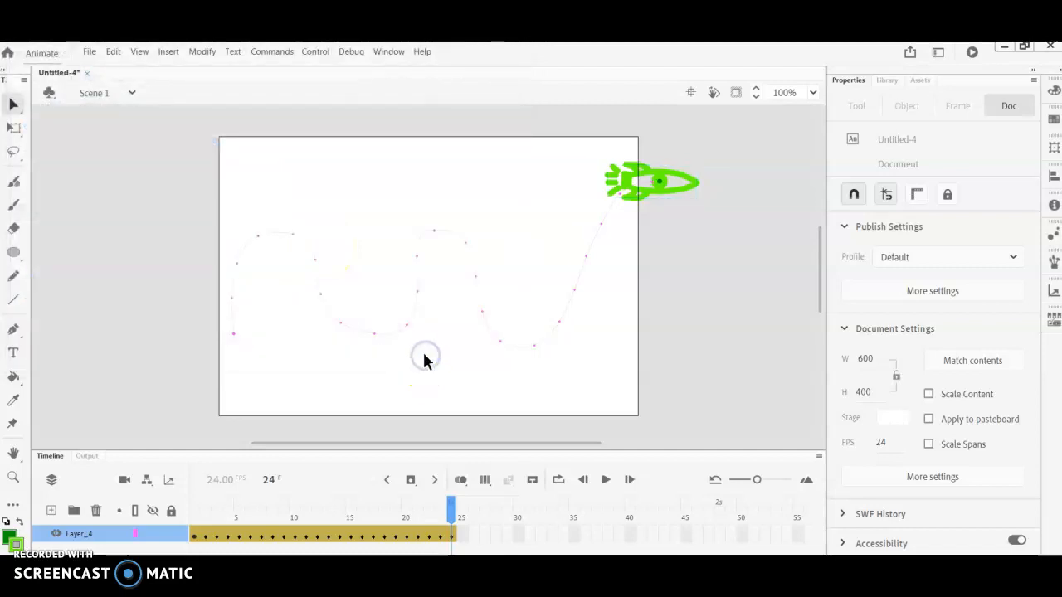
pyautogui.click(887, 80)
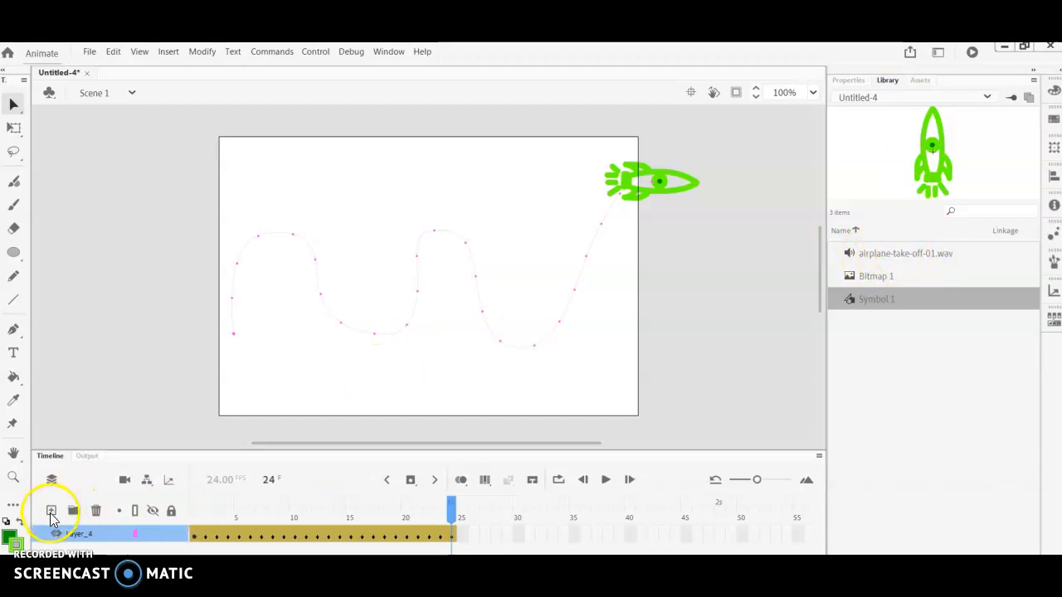
# Add a new layer above the rocket's tween layer and name it sound.
pyautogui.click(50, 510)
pyautogui.doubleClick(88, 538)
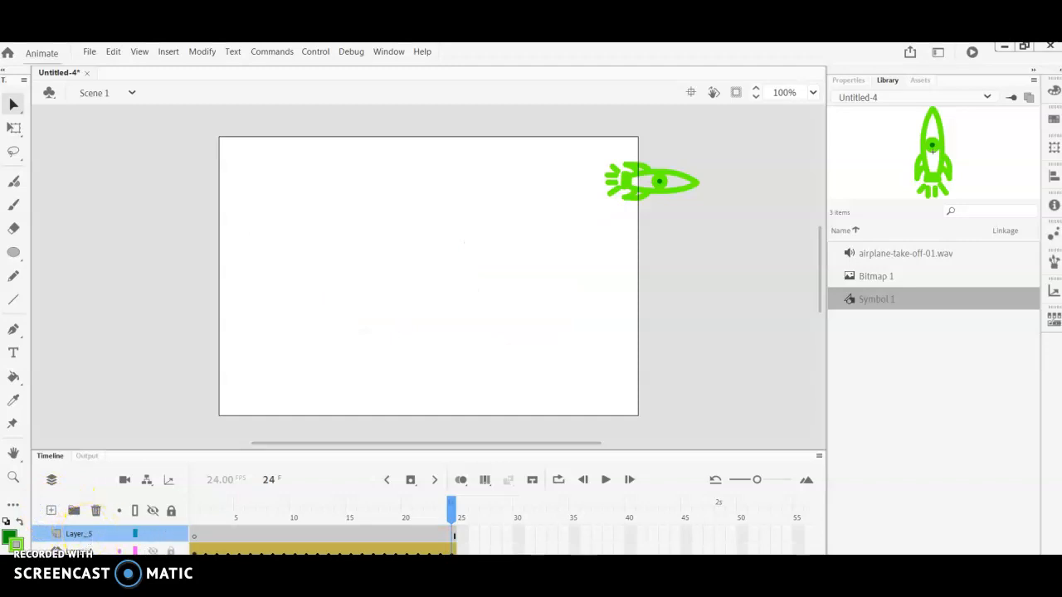
pyautogui.click(83, 535)
pyautogui.doubleClick(83, 535)
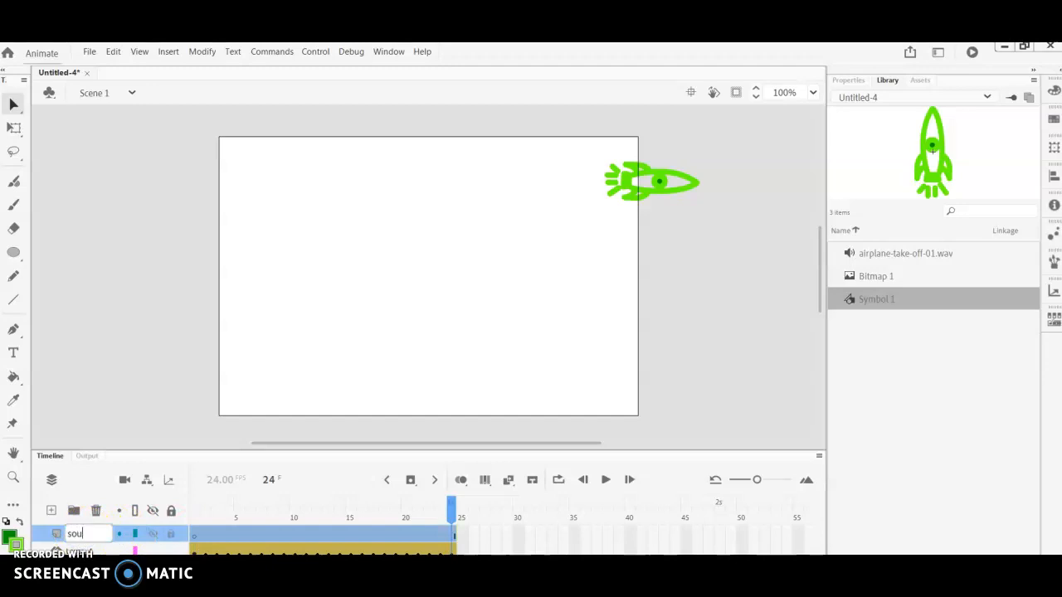
pyautogui.click(746, 377)
# Place airplane-take-off-01.wav from the library on the sound layer and return the playhead to frame 1.
pyautogui.click(893, 258)
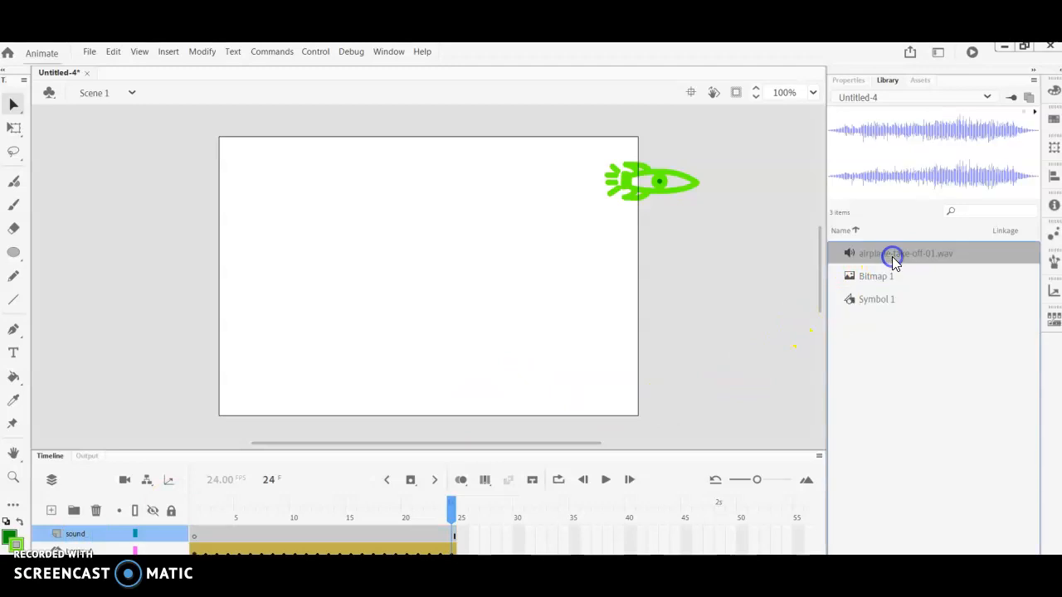
pyautogui.moveTo(920, 263); pyautogui.dragTo(428, 283)
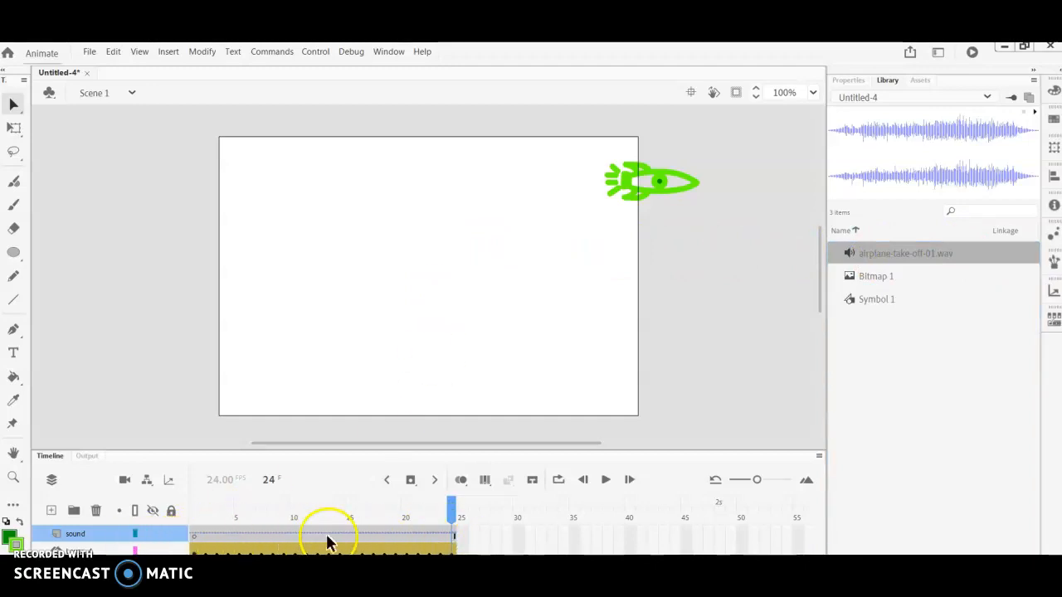
pyautogui.moveTo(442, 517); pyautogui.dragTo(177, 525)
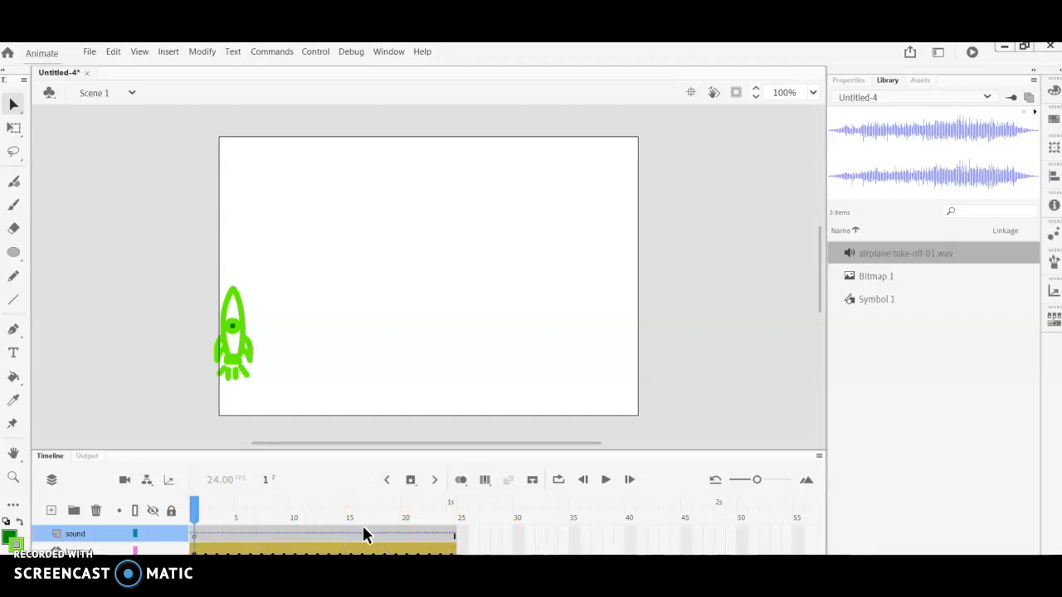
# Select frame 8 of the sound layer and set the sound's Sync option to Start.
pyautogui.click(274, 535)
pyautogui.click(848, 79)
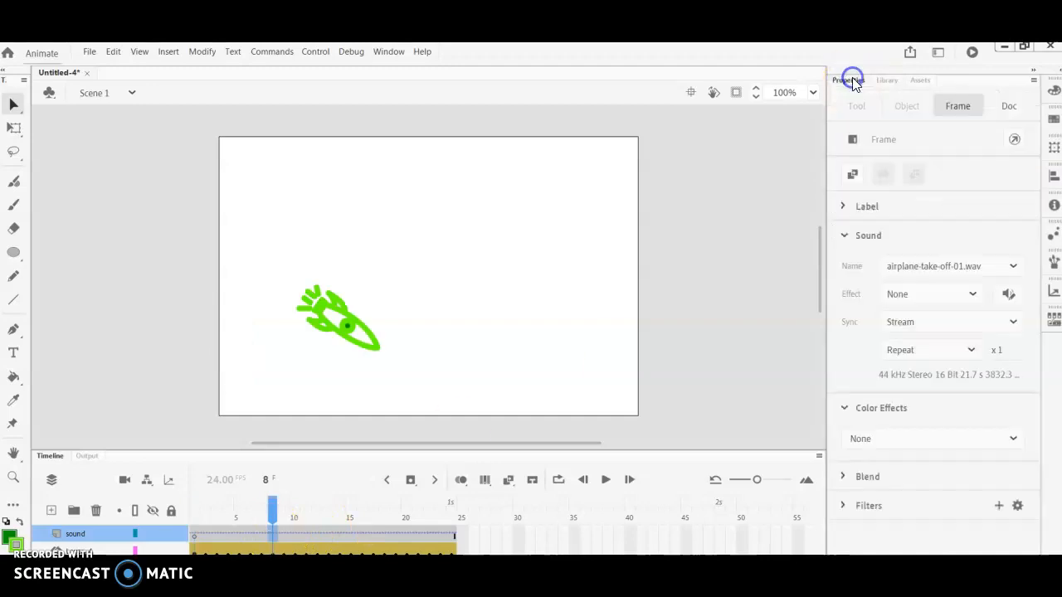
pyautogui.click(276, 535)
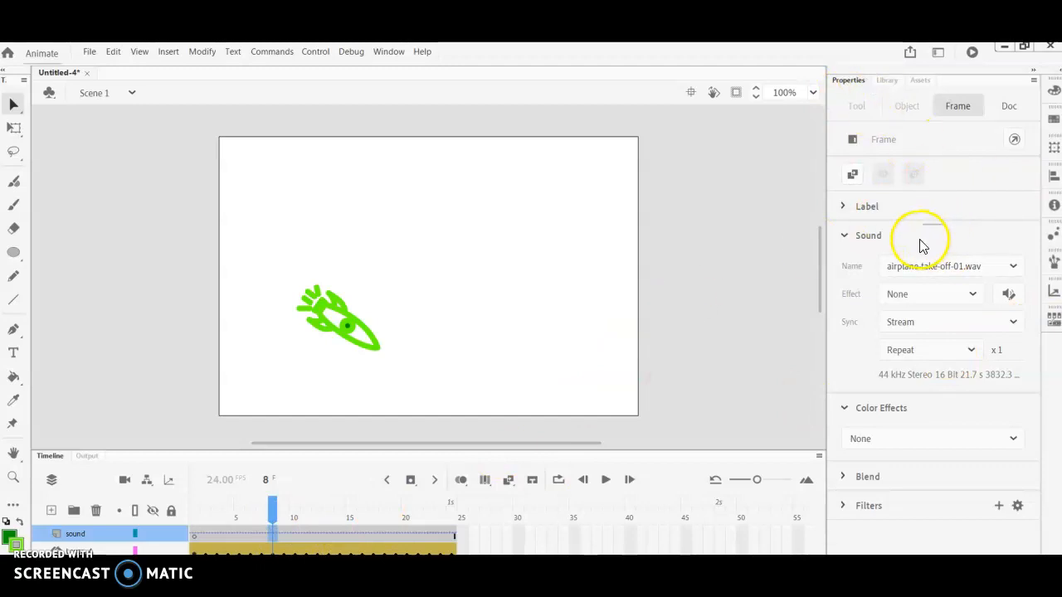
pyautogui.click(929, 293)
pyautogui.click(919, 315)
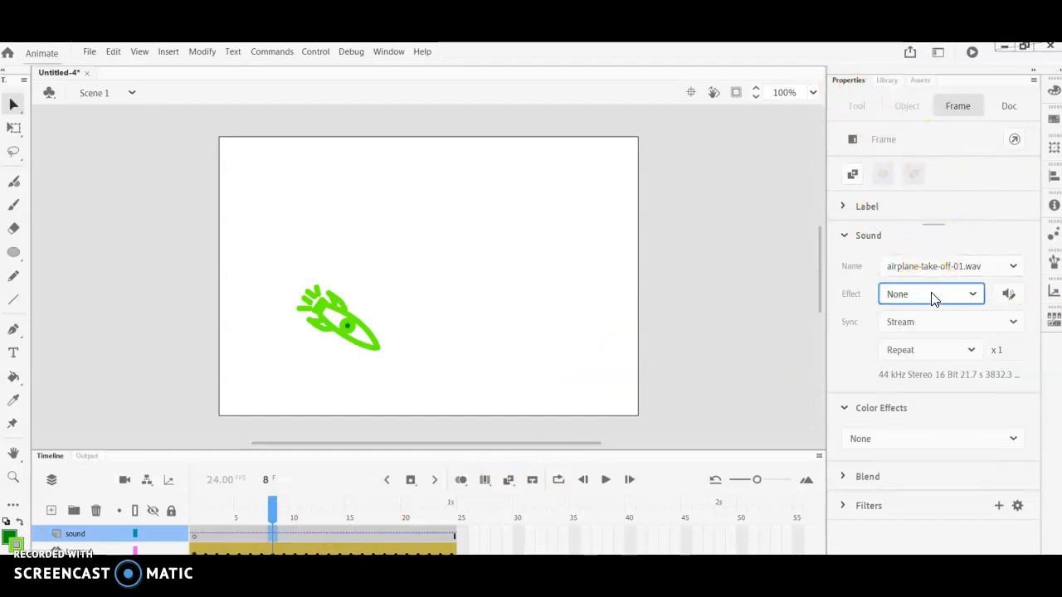
pyautogui.click(916, 325)
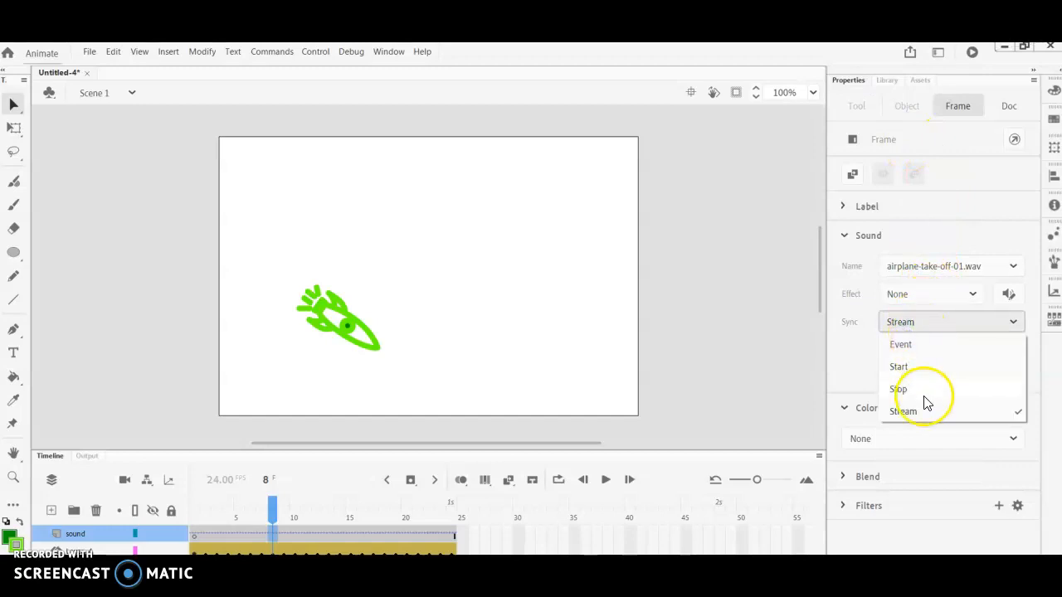
pyautogui.click(923, 374)
# Insert a keyframe at frame 8 of the sound layer and check the sound properties of frames 8 and 7.
pyautogui.click(276, 538)
pyautogui.rightClick(275, 538)
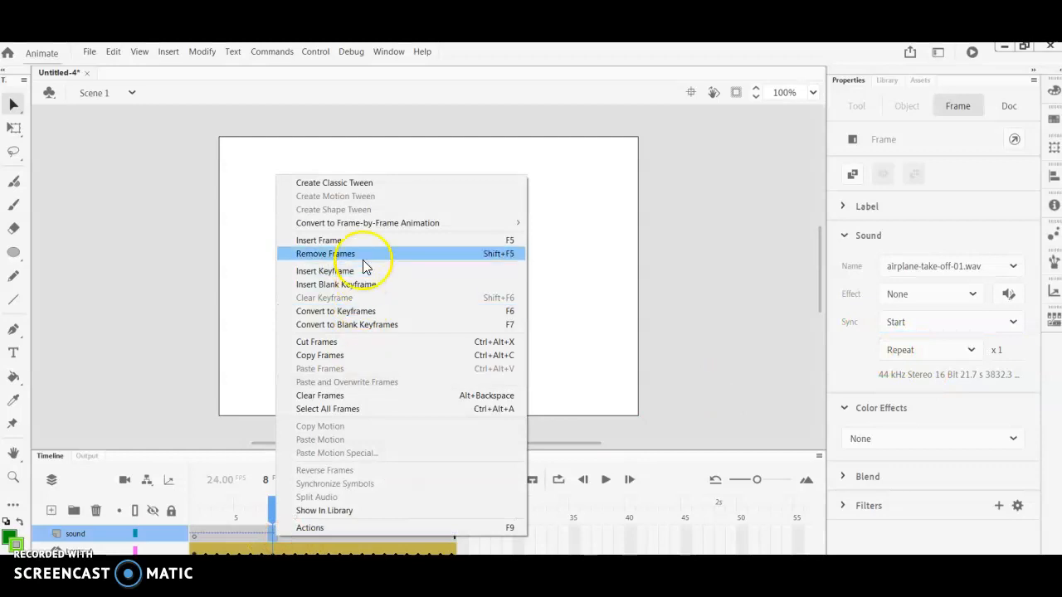
pyautogui.click(361, 271)
pyautogui.click(275, 537)
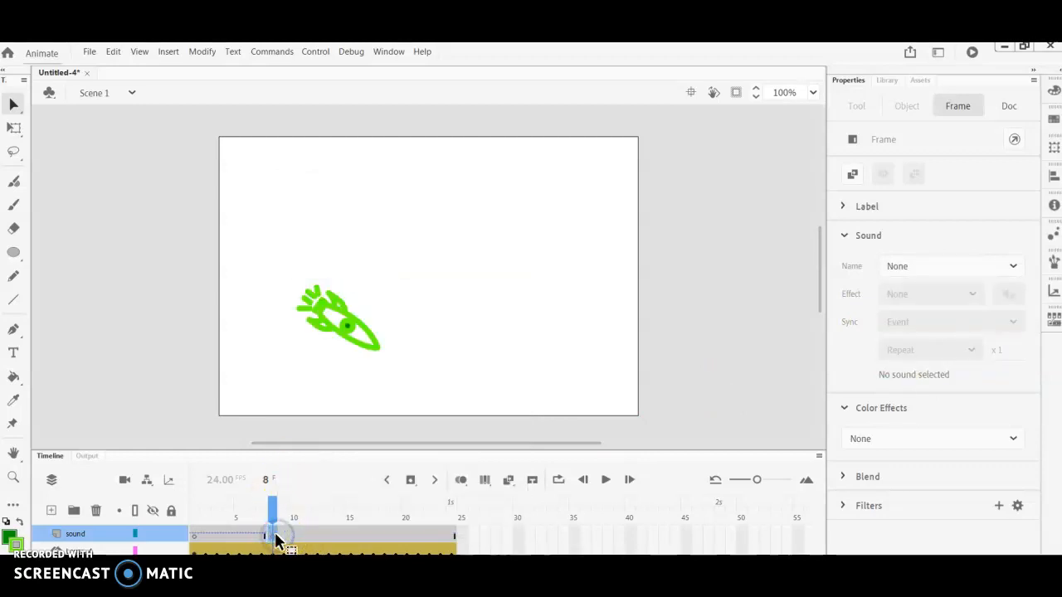
pyautogui.click(276, 537)
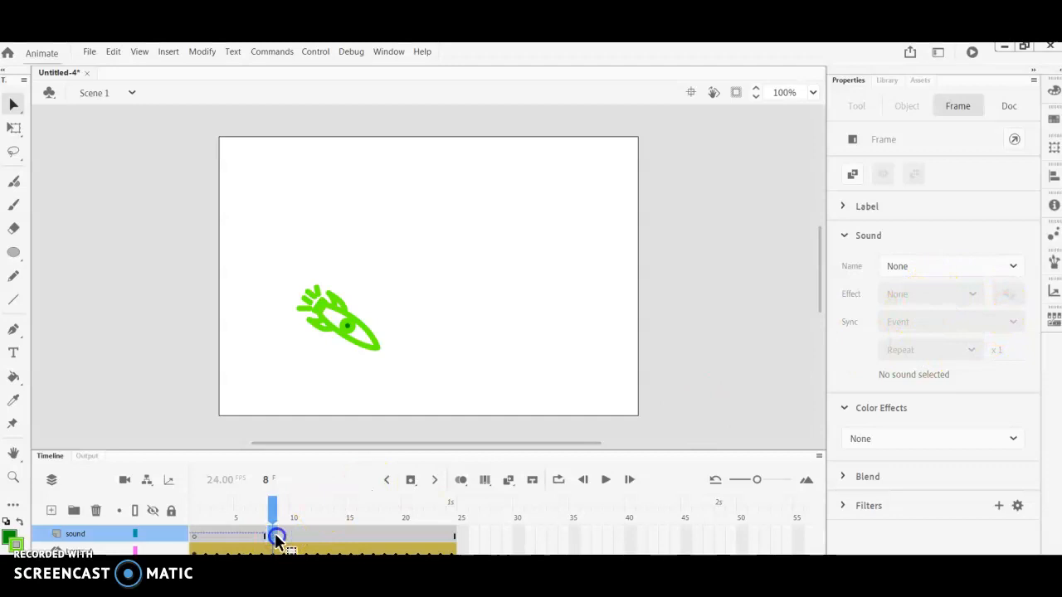
pyautogui.click(266, 538)
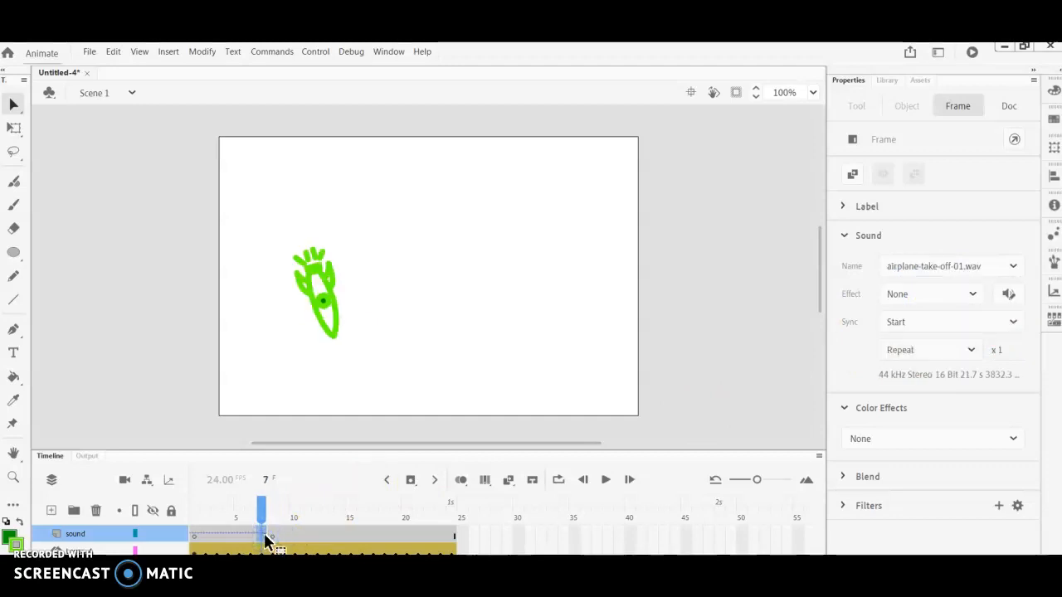
# Undo the keyframe insertion at frame 8 of the sound layer.
pyautogui.click(114, 51)
pyautogui.click(149, 67)
pyautogui.click(114, 51)
pyautogui.click(123, 66)
pyautogui.click(113, 51)
pyautogui.click(123, 66)
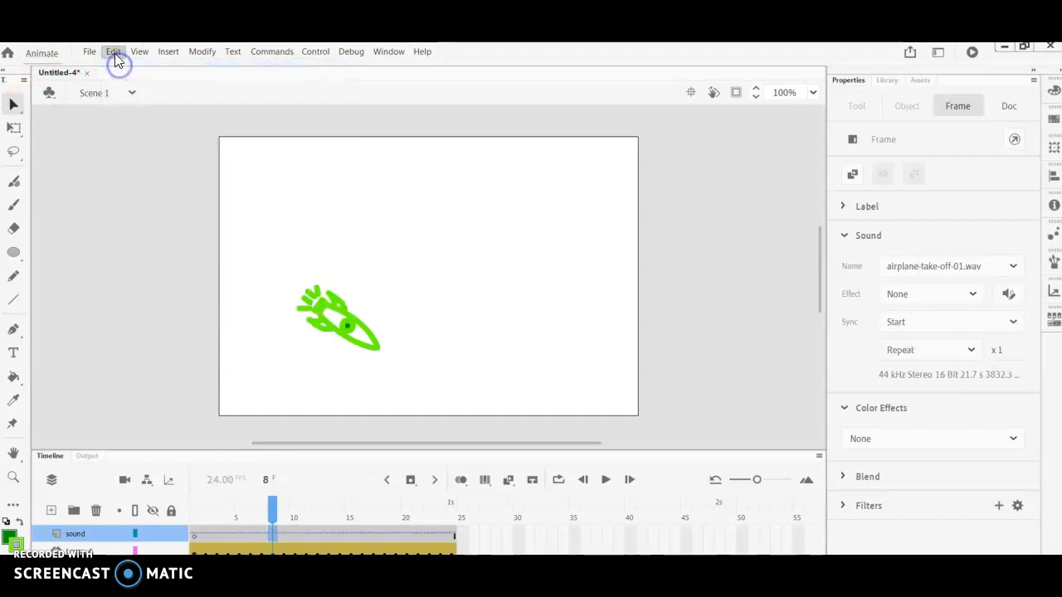
# Insert a keyframe at frame 9 of the sound layer and select frame 3 in the span before it.
pyautogui.click(282, 537)
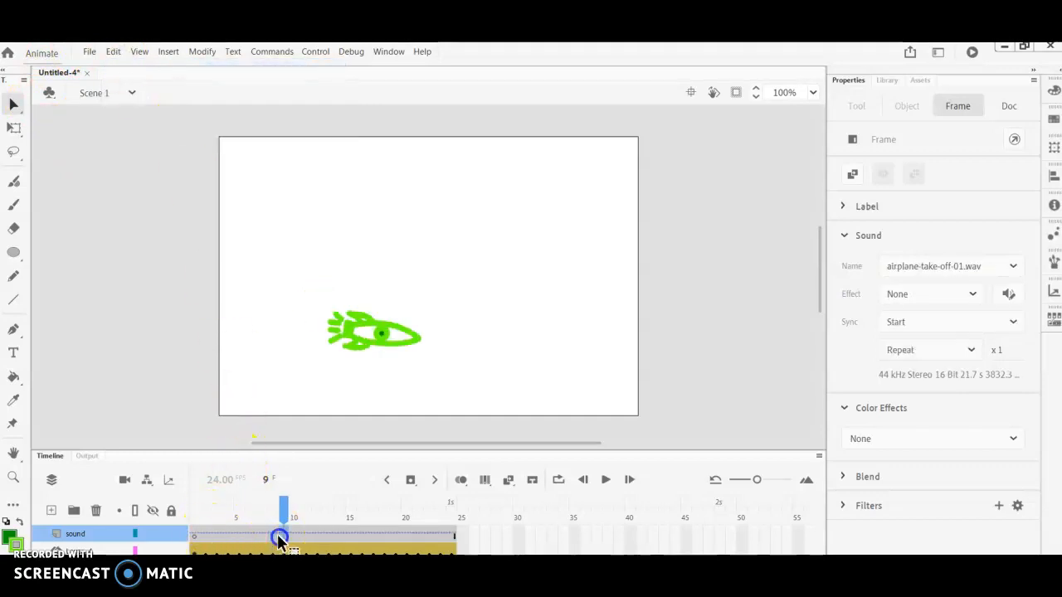
pyautogui.rightClick(288, 538)
pyautogui.click(367, 271)
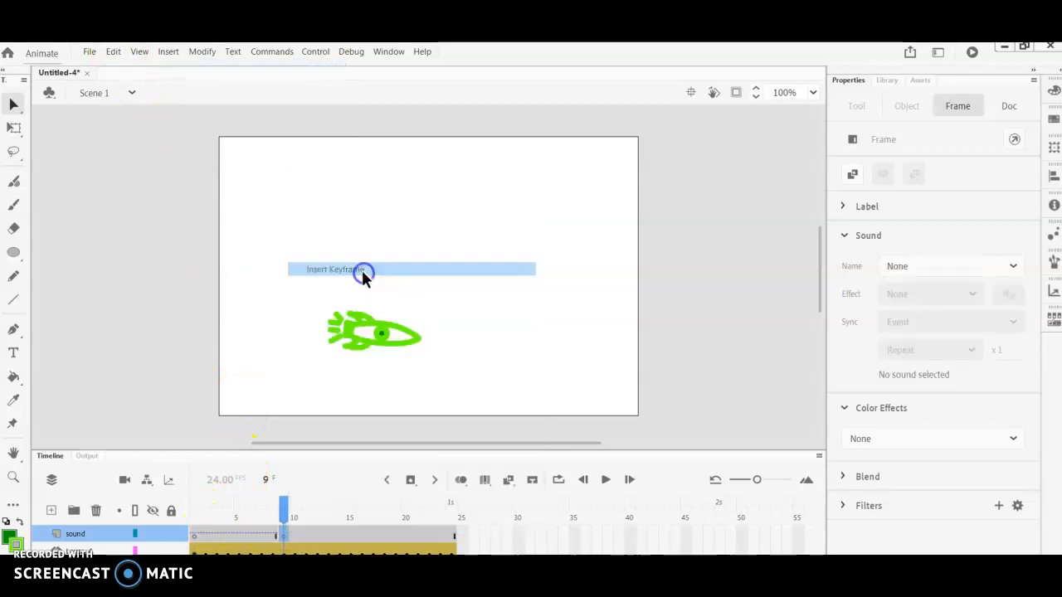
pyautogui.click(274, 539)
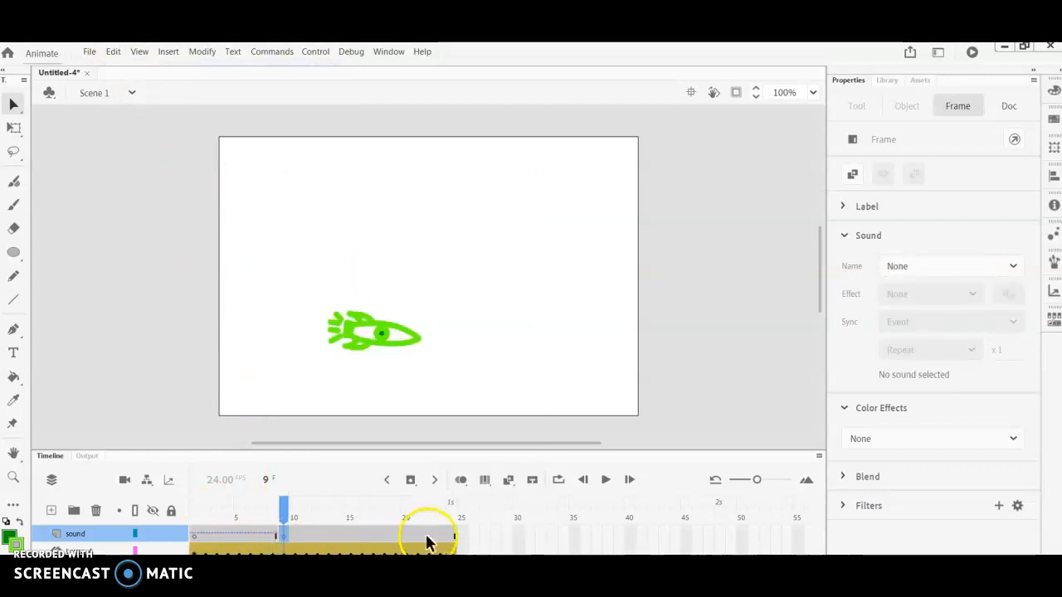
pyautogui.click(268, 537)
pyautogui.click(215, 537)
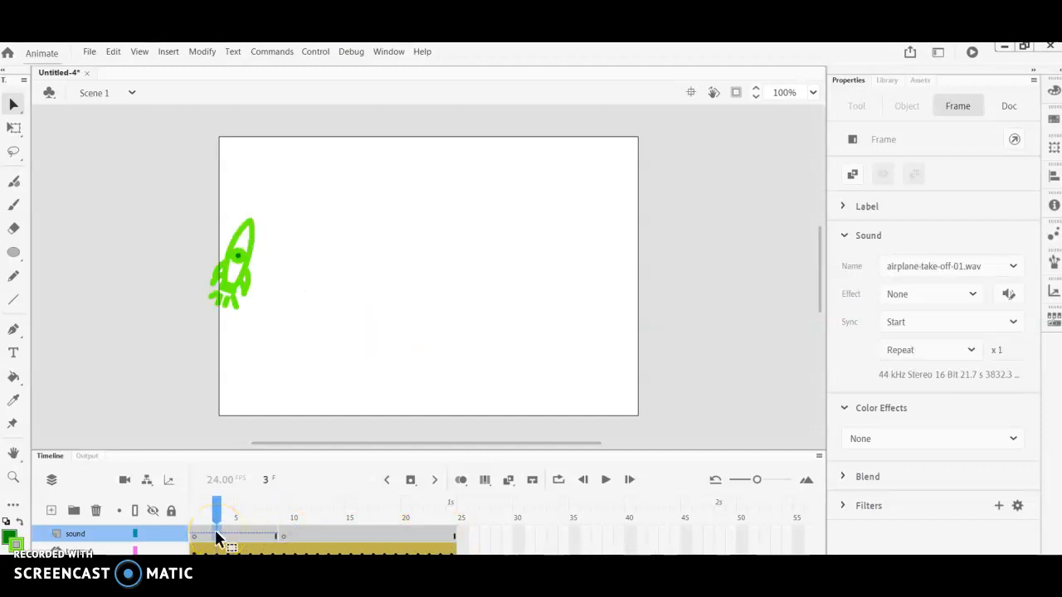
# Select frame 8 of the sound layer and set the take-off sound's Sync option to Stop.
pyautogui.click(899, 326)
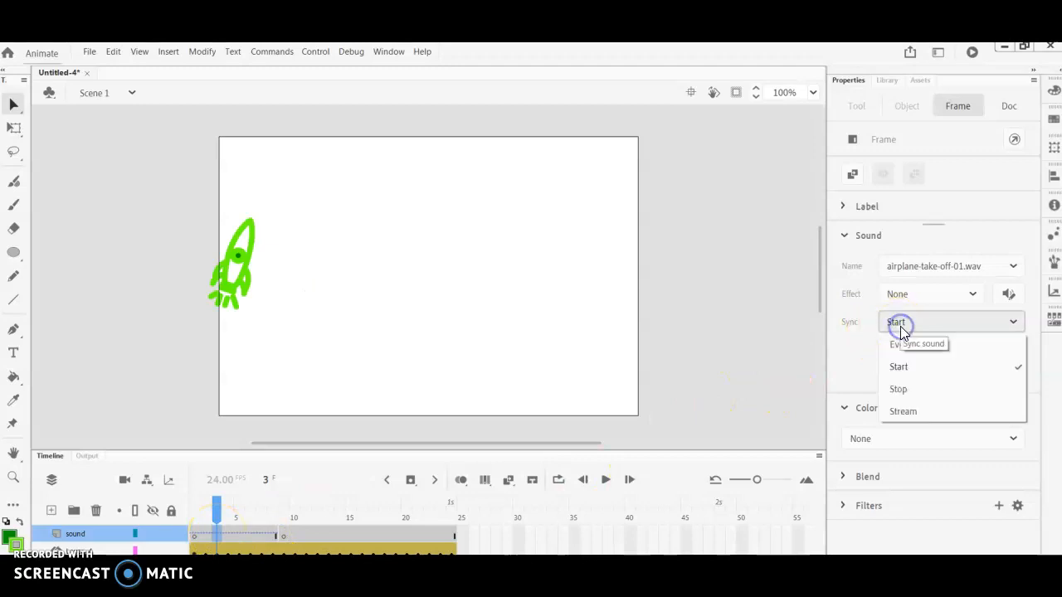
pyautogui.click(899, 328)
pyautogui.click(275, 538)
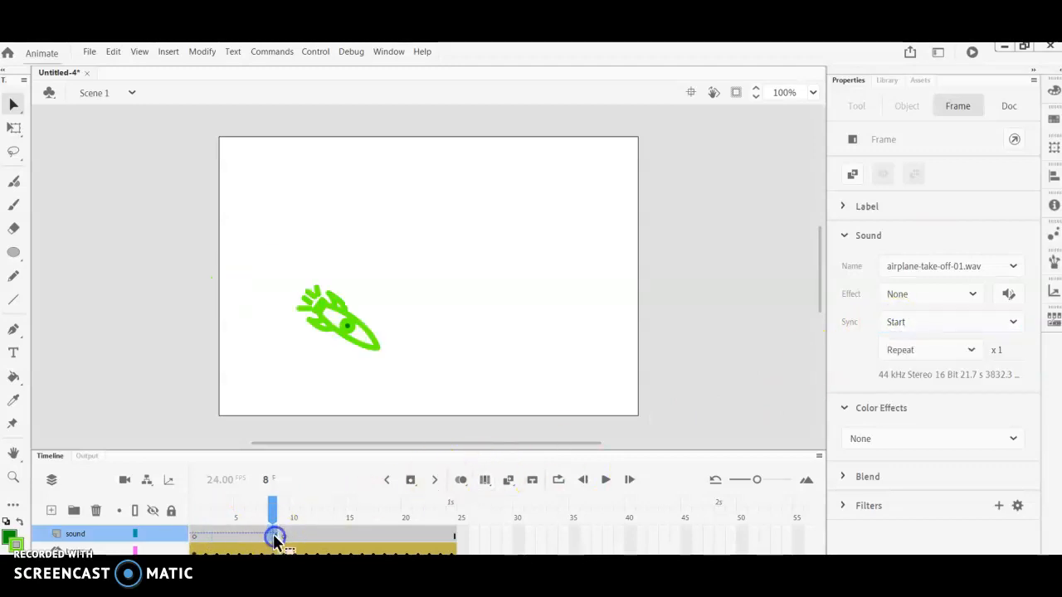
pyautogui.click(919, 323)
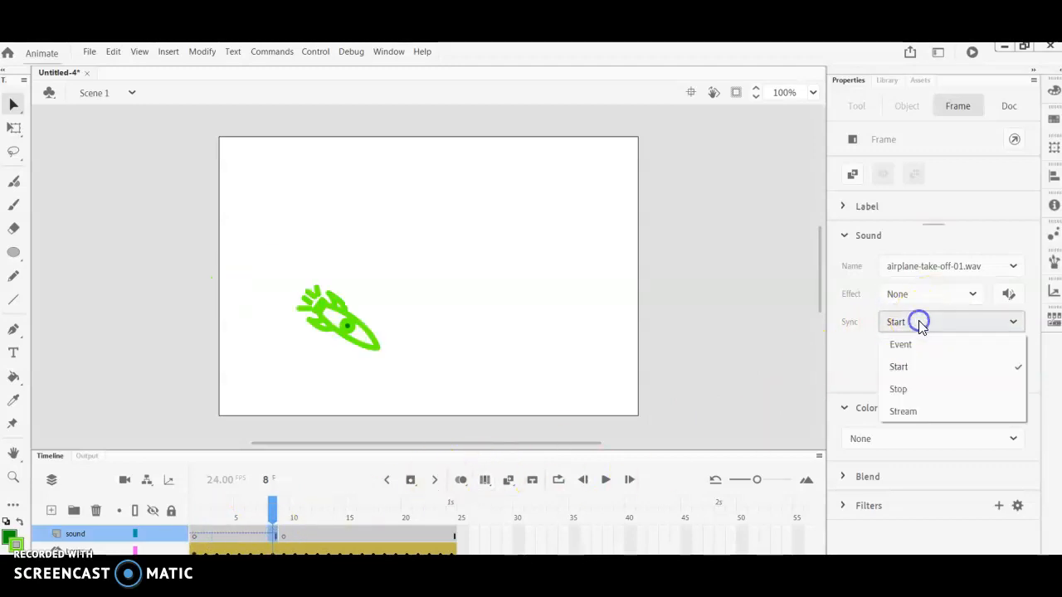
pyautogui.click(917, 390)
# Lower the system volume and play the animation from the first frame to check the sound, stopping at frame 22.
pyautogui.press('XF86AudioLowerVolume')
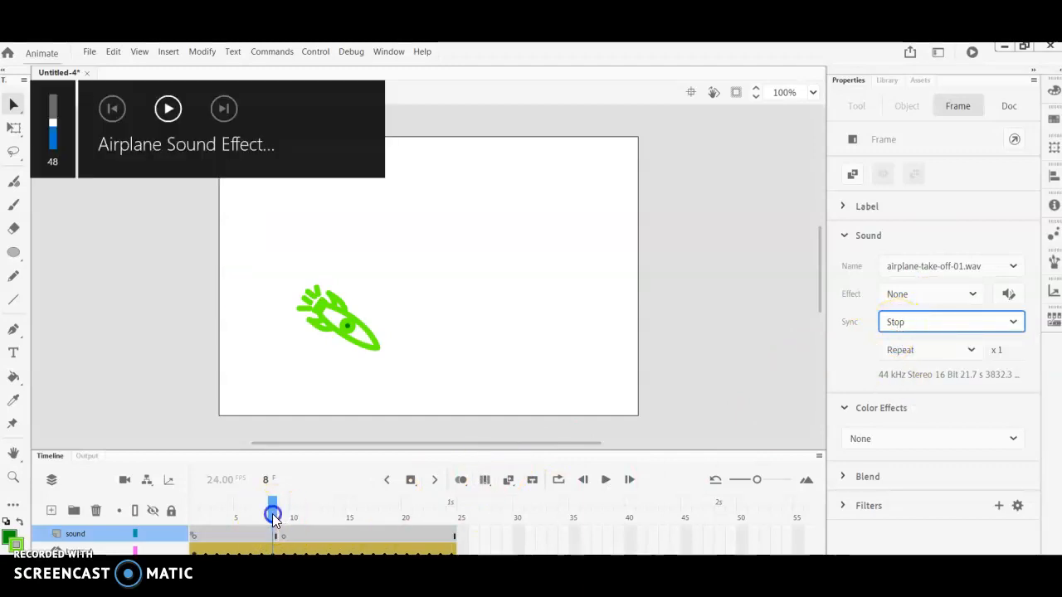
pyautogui.click(184, 519)
pyautogui.click(606, 480)
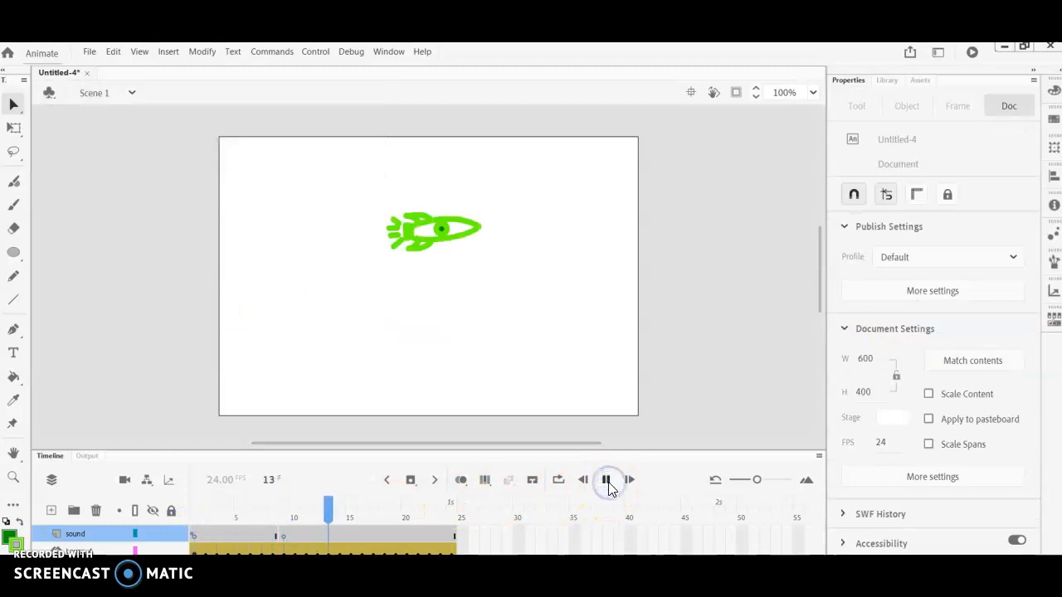
pyautogui.click(606, 479)
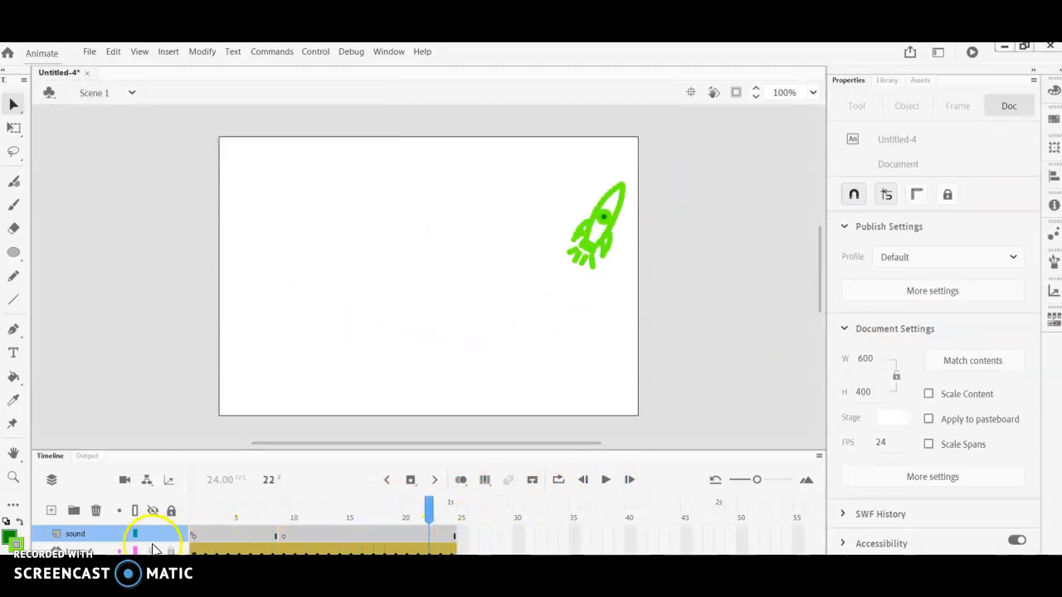
# Delete the sound layer and add a new empty layer above the rocket's tween layer.
pyautogui.click(78, 535)
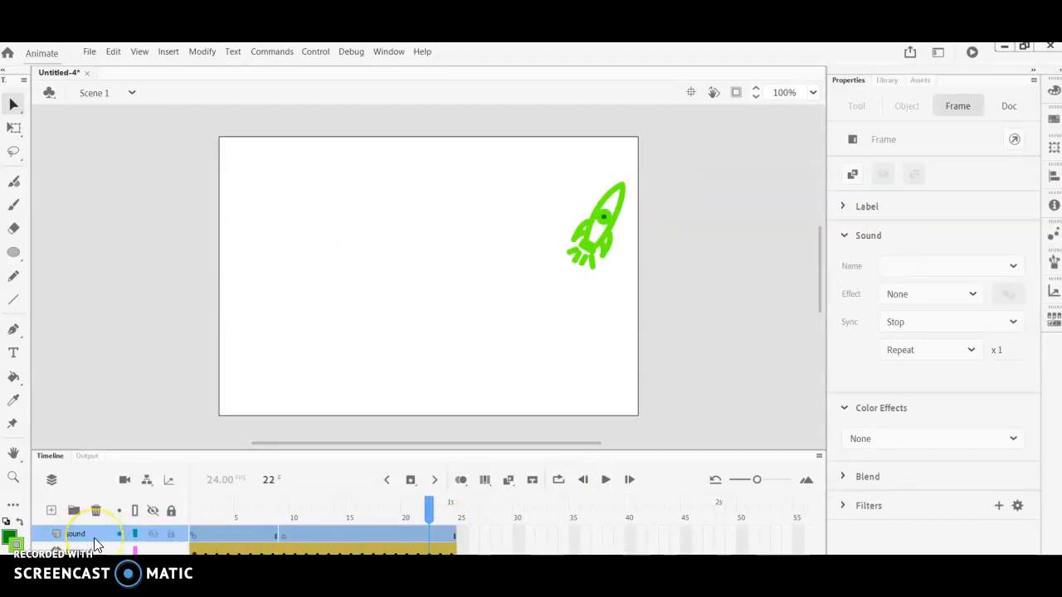
pyautogui.click(96, 511)
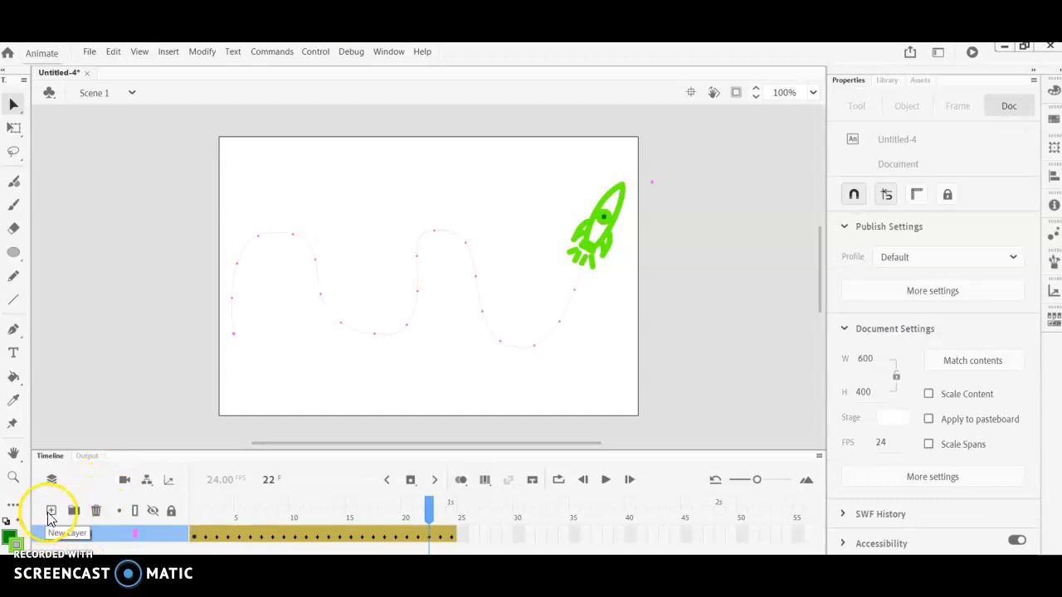
pyautogui.click(50, 511)
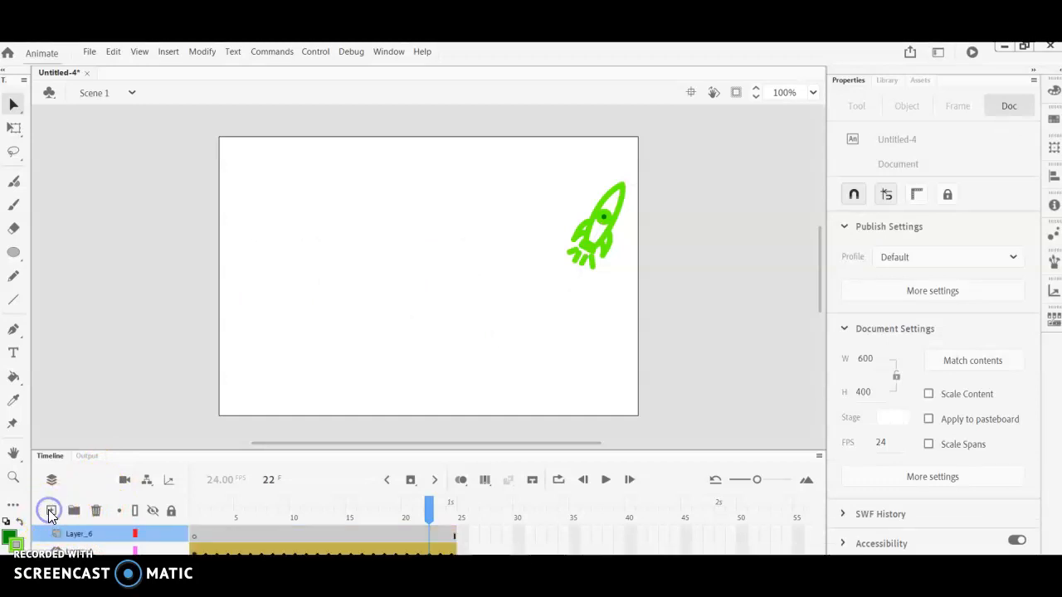
# Insert a keyframe at frame 10 of the new layer and place airplane-take-off-01.wav on it from the library.
pyautogui.click(890, 80)
pyautogui.moveTo(882, 255); pyautogui.dragTo(524, 273)
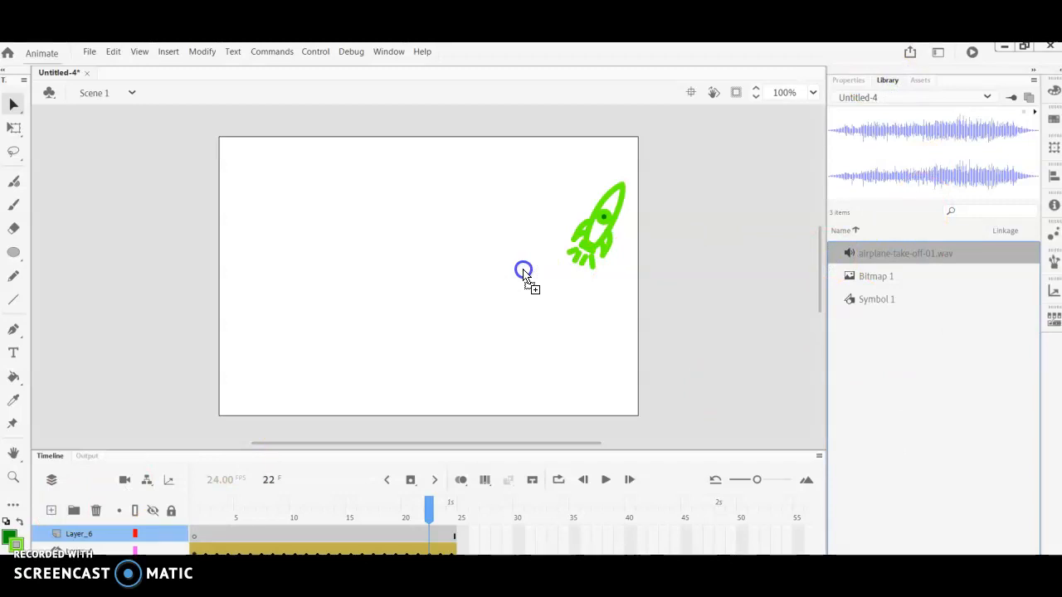
pyautogui.click(288, 534)
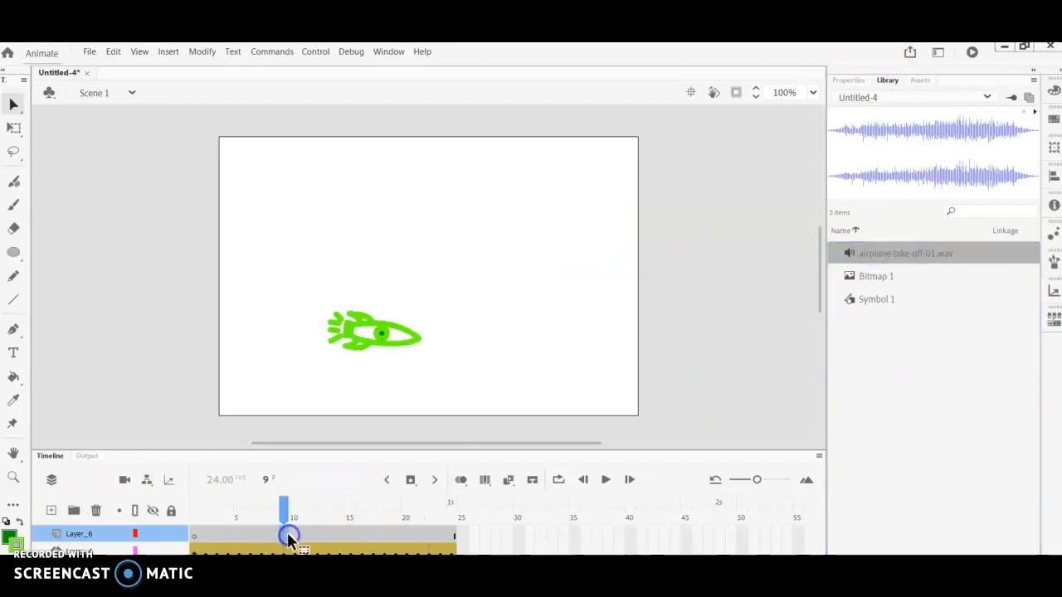
pyautogui.click(292, 536)
pyautogui.rightClick(292, 535)
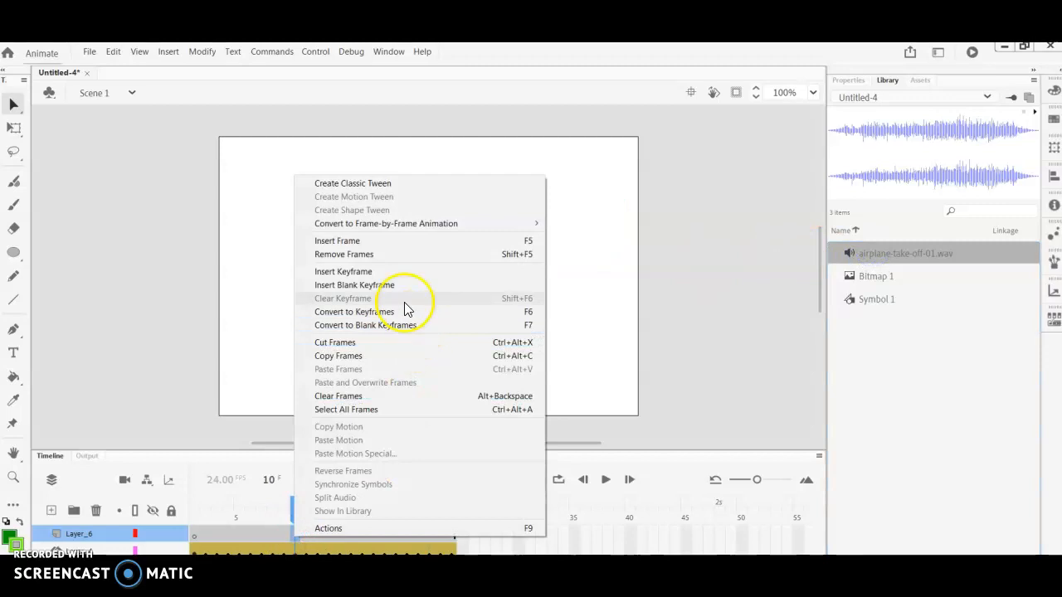
pyautogui.click(395, 272)
pyautogui.moveTo(941, 254); pyautogui.dragTo(502, 270)
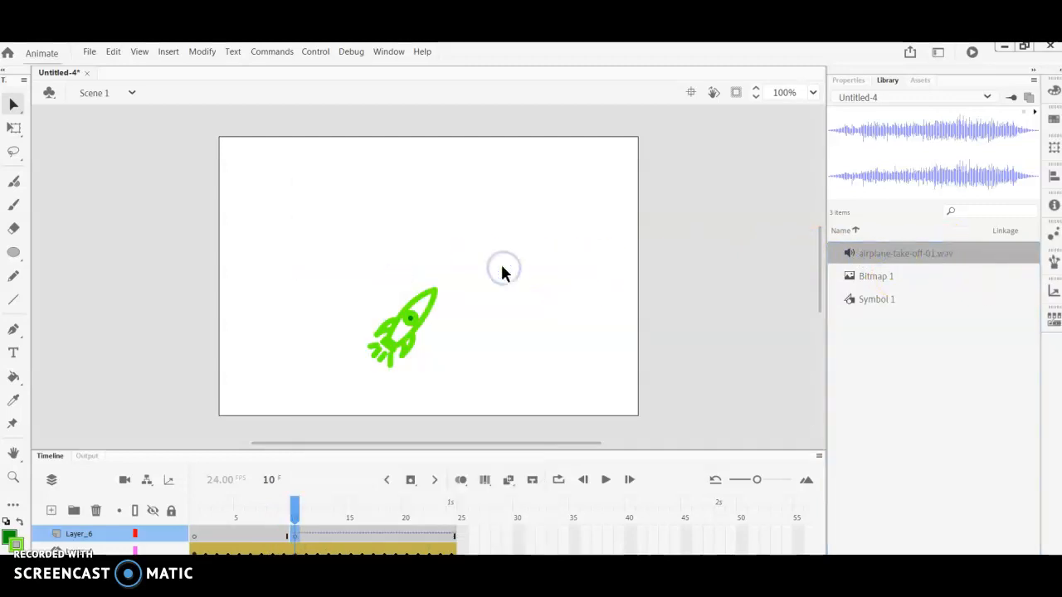
# Set the take-off sound's Sync option to Stop at frame 16 and play the animation from the first frame.
pyautogui.click(362, 536)
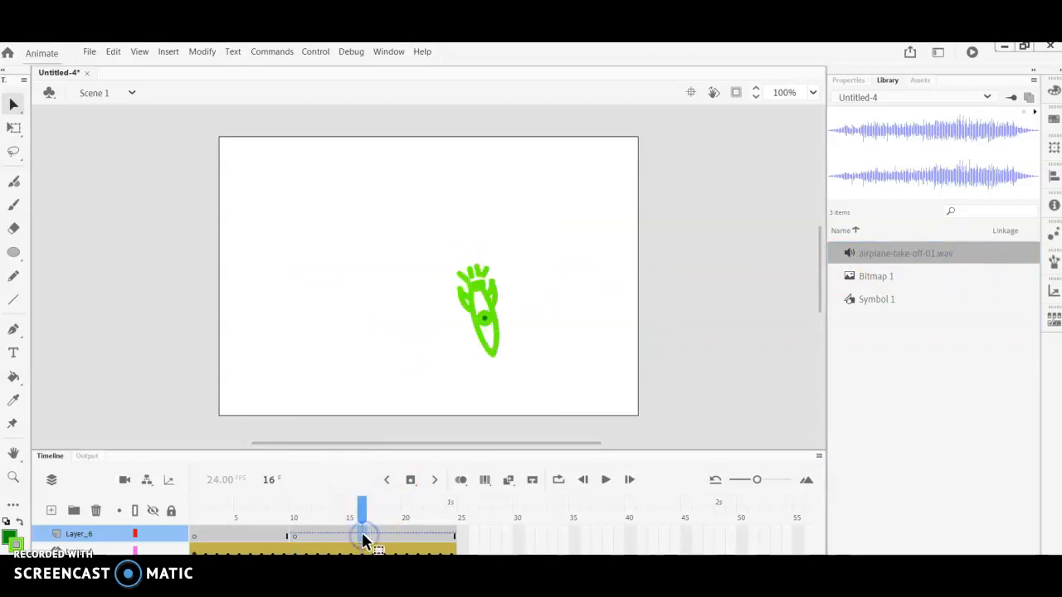
pyautogui.click(852, 80)
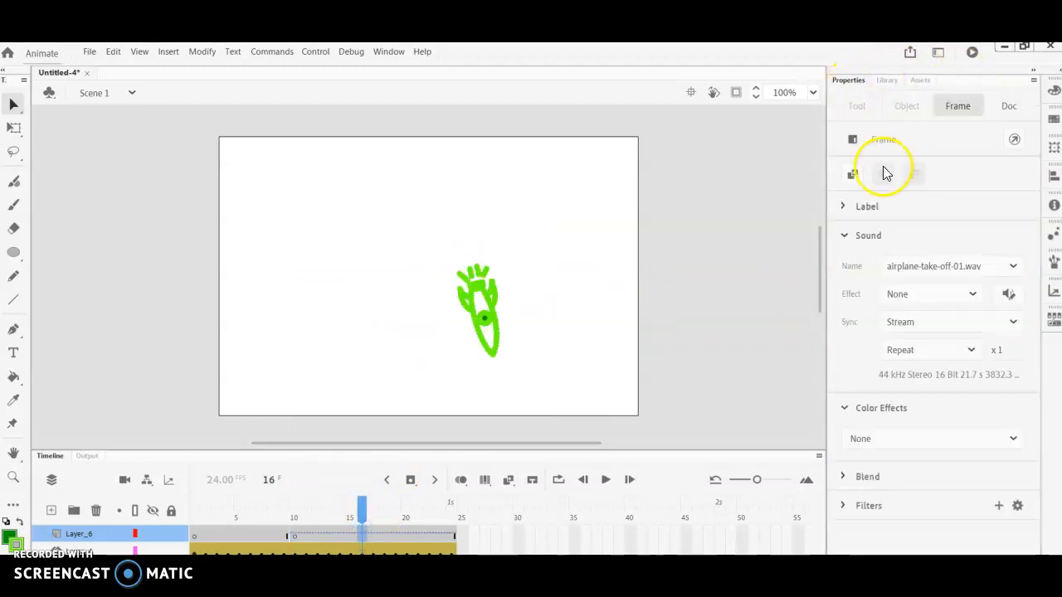
pyautogui.click(912, 306)
pyautogui.click(910, 301)
pyautogui.click(905, 324)
pyautogui.click(905, 396)
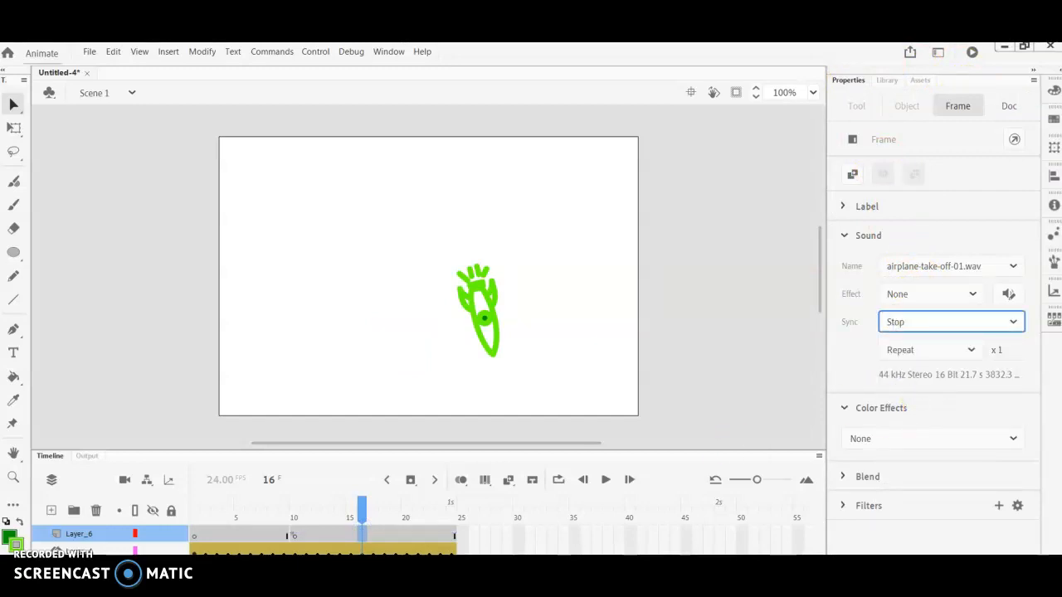
pyautogui.moveTo(366, 509); pyautogui.dragTo(194, 509)
pyautogui.click(606, 479)
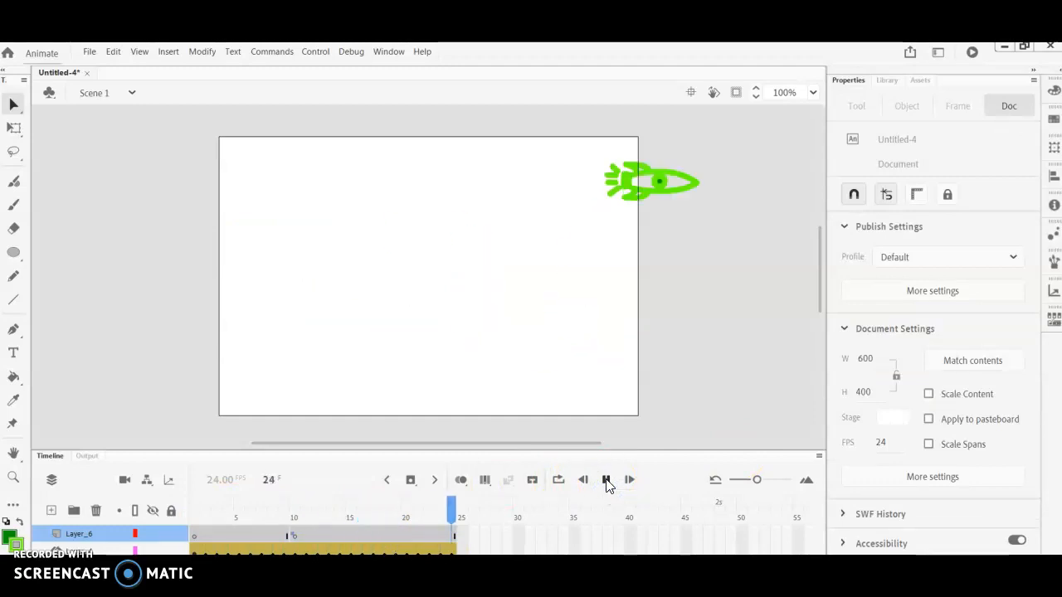
# Undo the last selection change and the sound's Sync change to Stop.
pyautogui.click(114, 52)
pyautogui.click(119, 66)
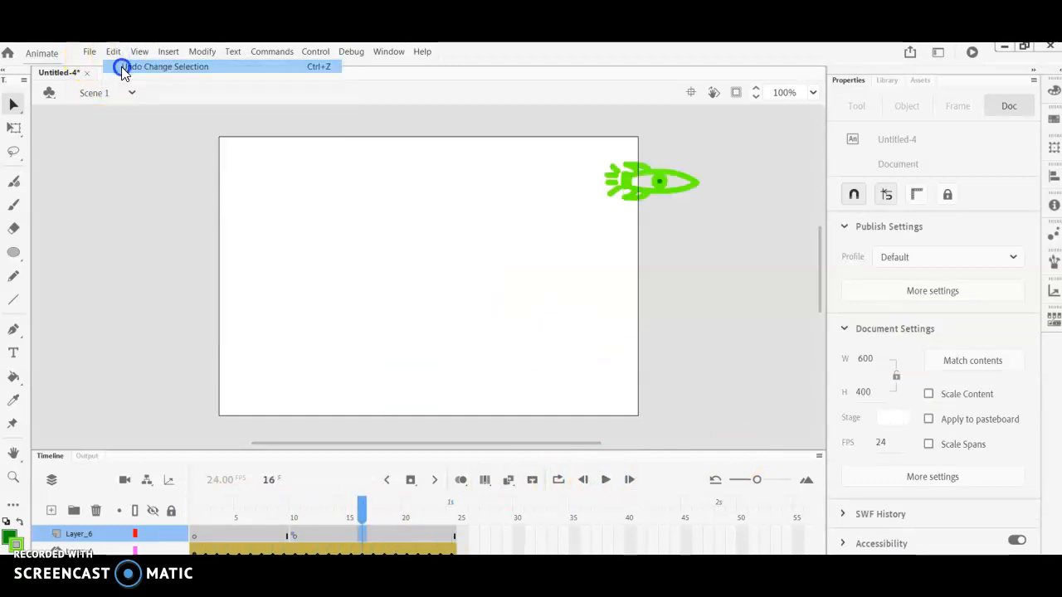
pyautogui.click(115, 51)
pyautogui.click(119, 66)
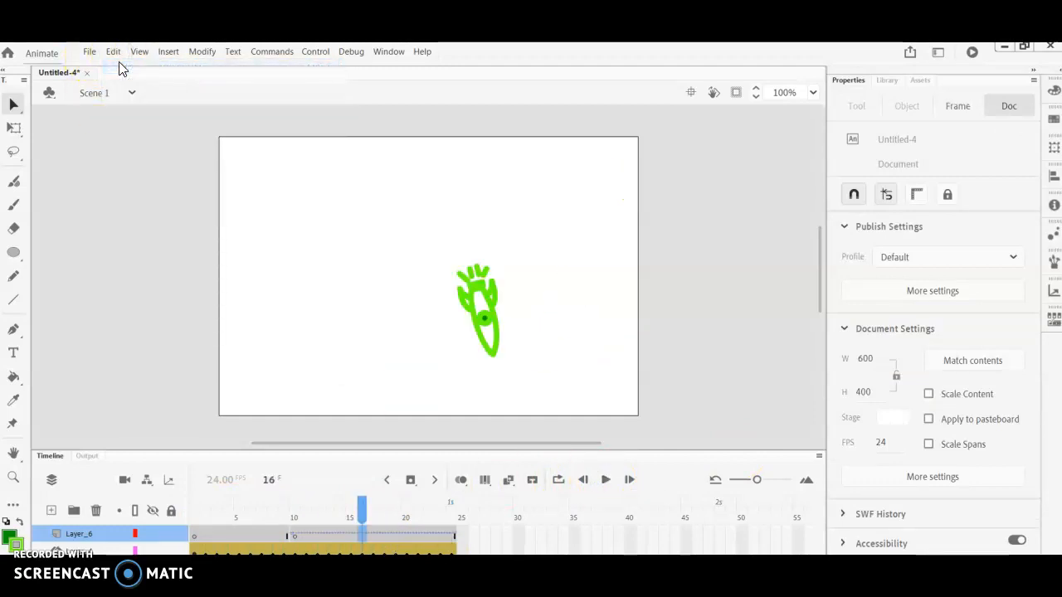
# Insert a keyframe at frame 16 of the sound's layer and set the sound's Sync to Stop at frame 15.
pyautogui.click(360, 532)
pyautogui.rightClick(361, 535)
pyautogui.click(421, 278)
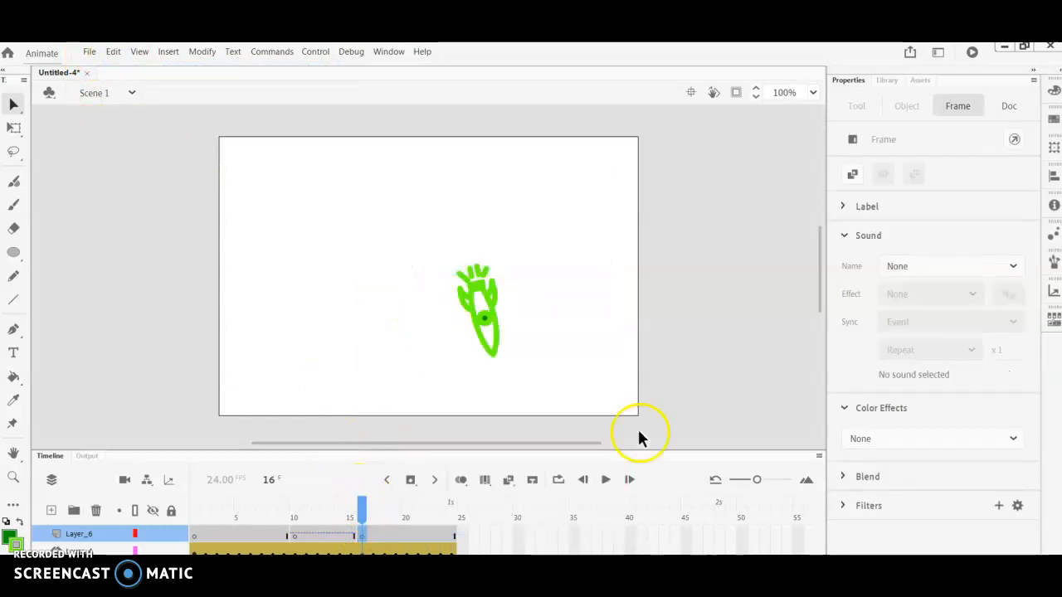
pyautogui.click(352, 535)
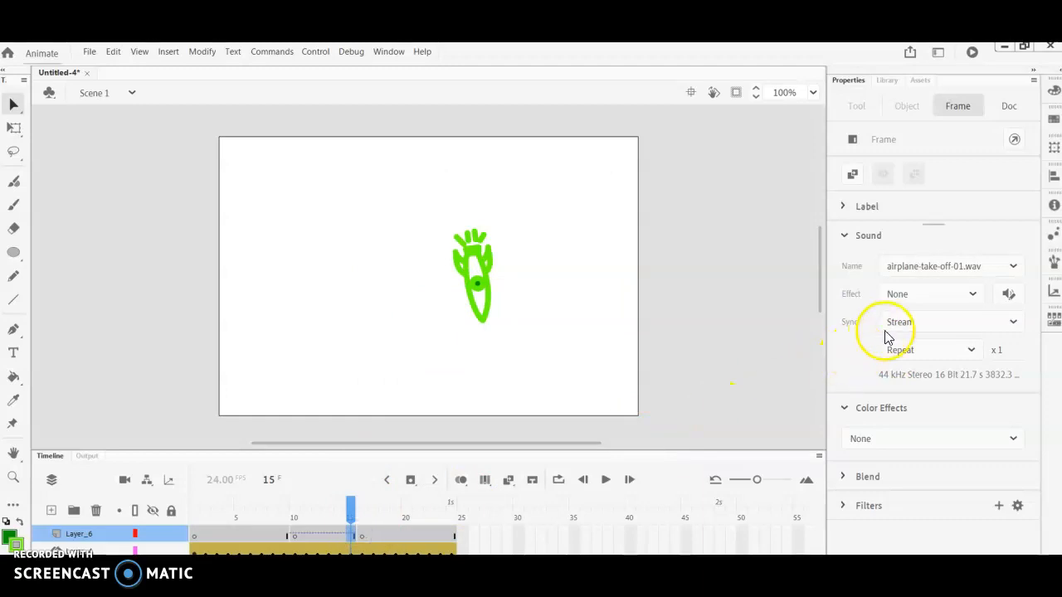
pyautogui.click(902, 328)
pyautogui.click(901, 388)
# Play the animation from frame 2 to check where the take-off sound stops.
pyautogui.click(350, 515)
pyautogui.moveTo(350, 515); pyautogui.dragTo(207, 524)
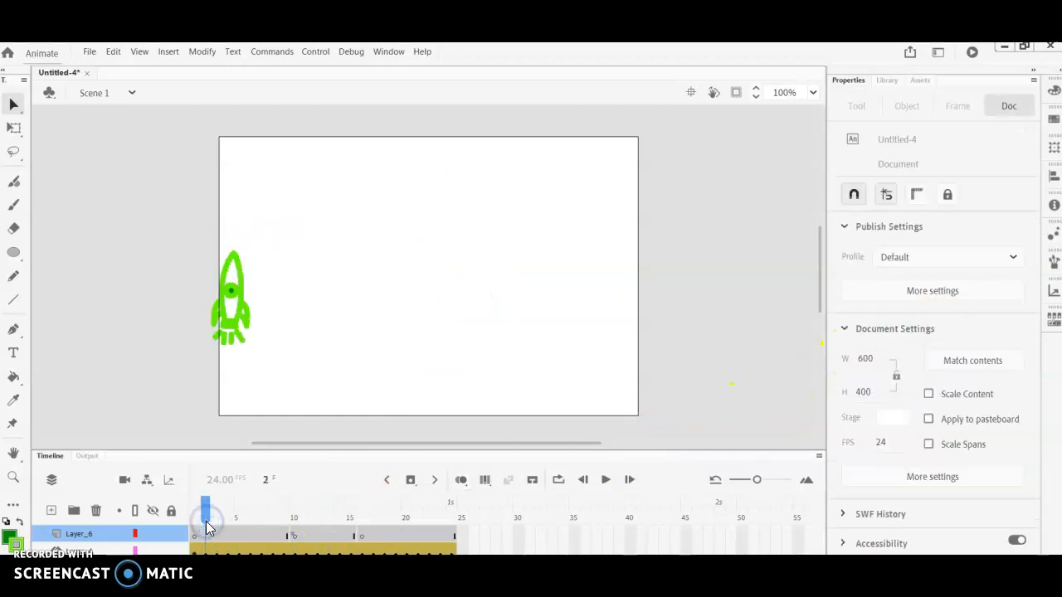
pyautogui.click(606, 480)
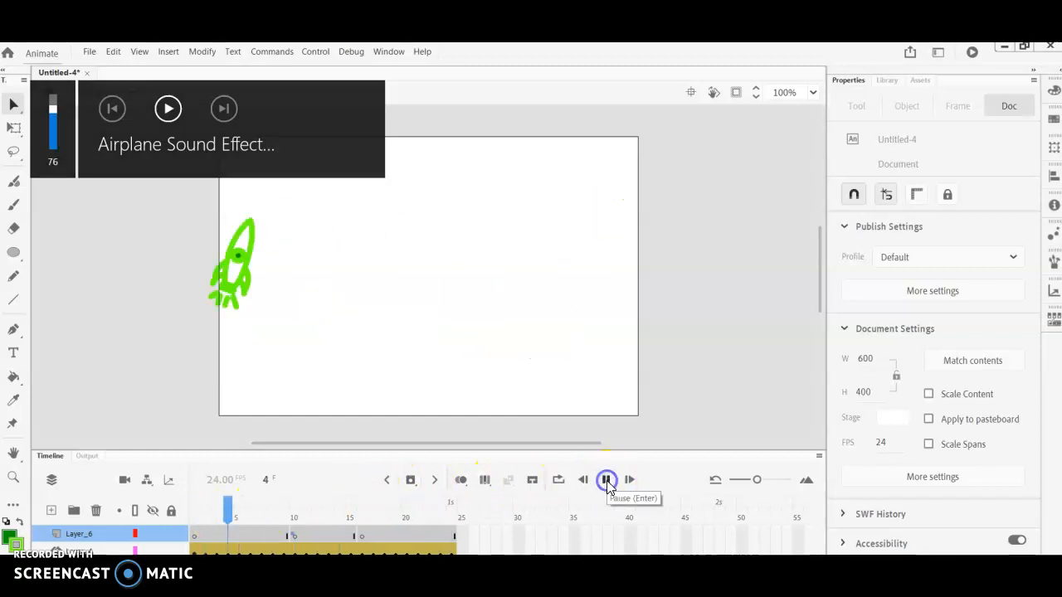
pyautogui.click(607, 480)
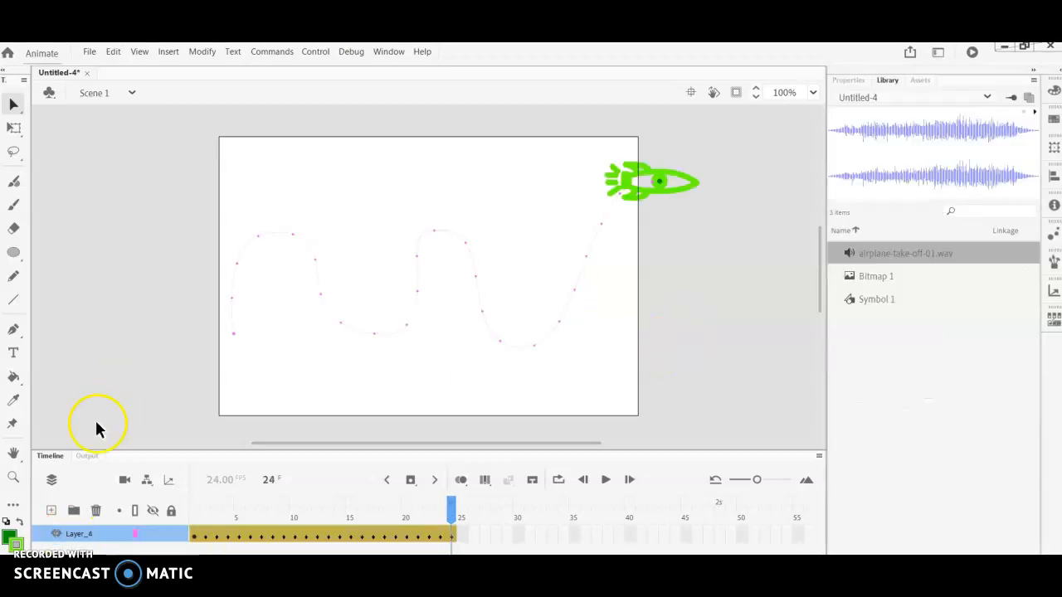
# Add a new layer above the rocket's tween layer, name it "sound", and show the library's items.
pyautogui.click(52, 511)
pyautogui.doubleClick(76, 534)
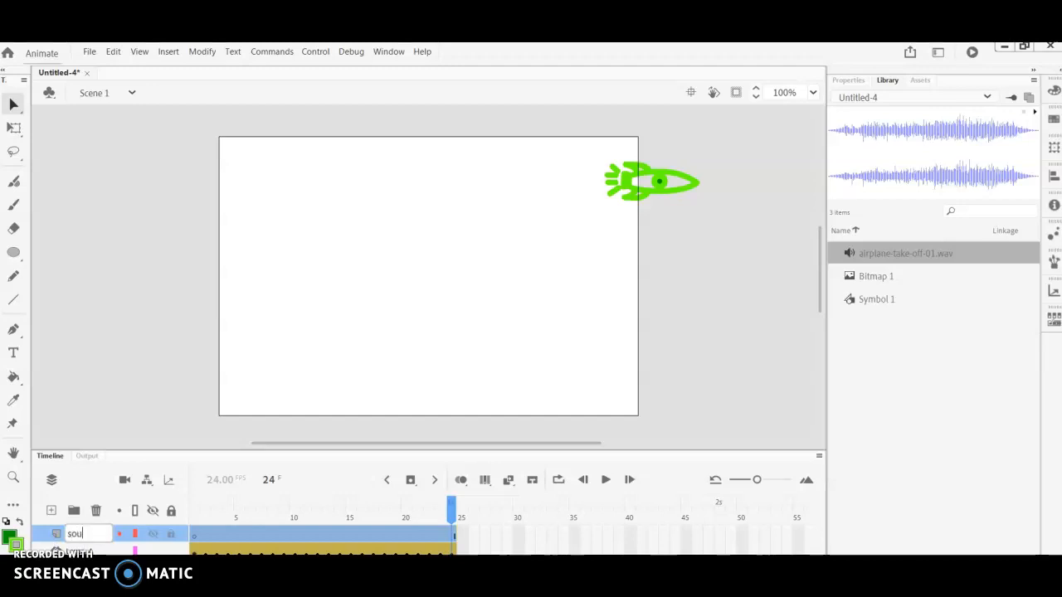
pyautogui.click(809, 358)
pyautogui.click(848, 80)
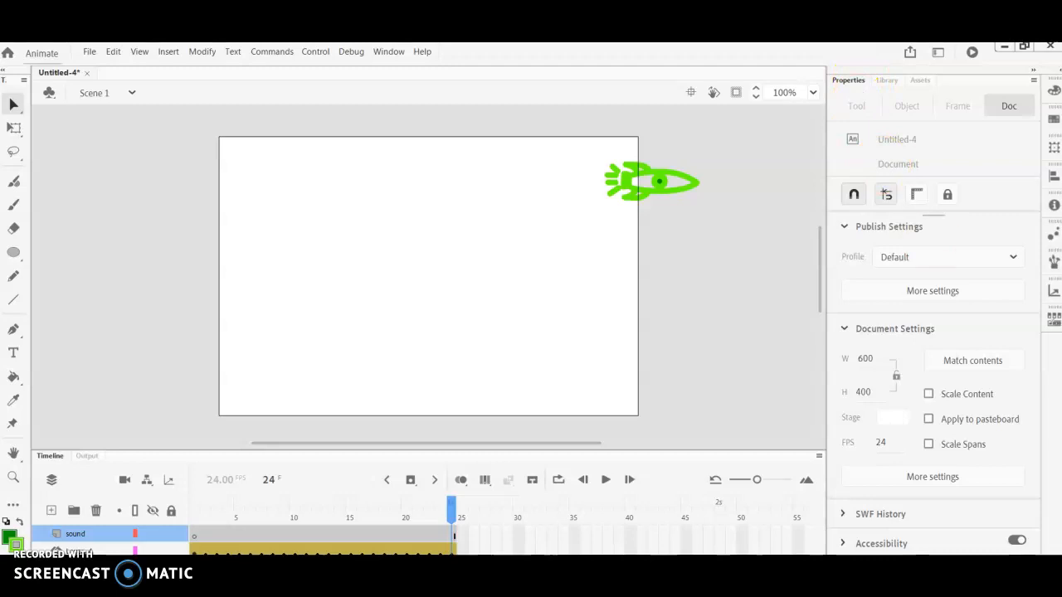
pyautogui.click(887, 80)
pyautogui.click(852, 143)
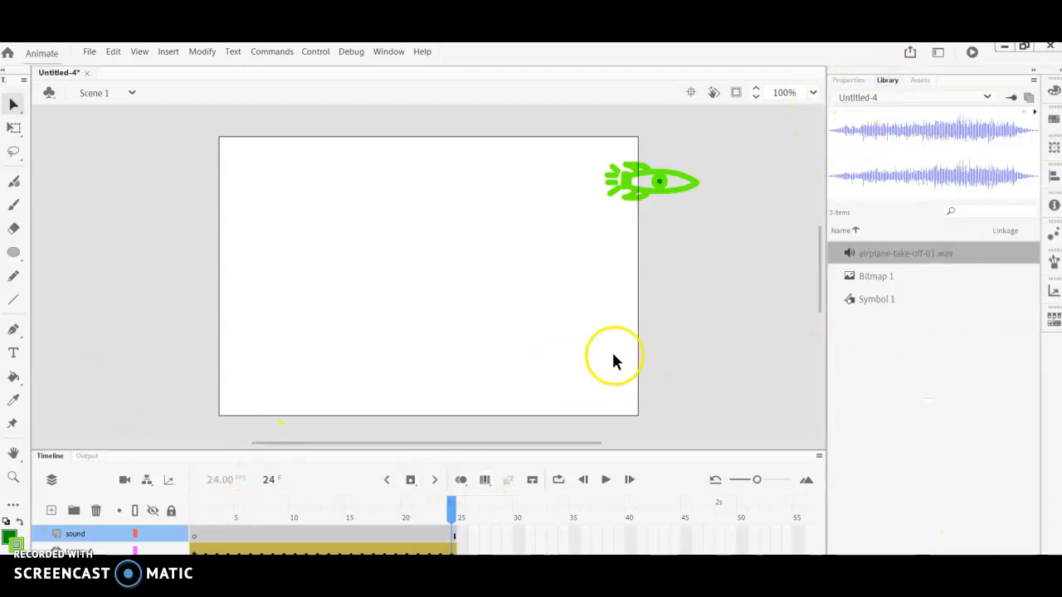
# Insert keyframes at frames 5 and 14 of the sound layer.
pyautogui.click(237, 532)
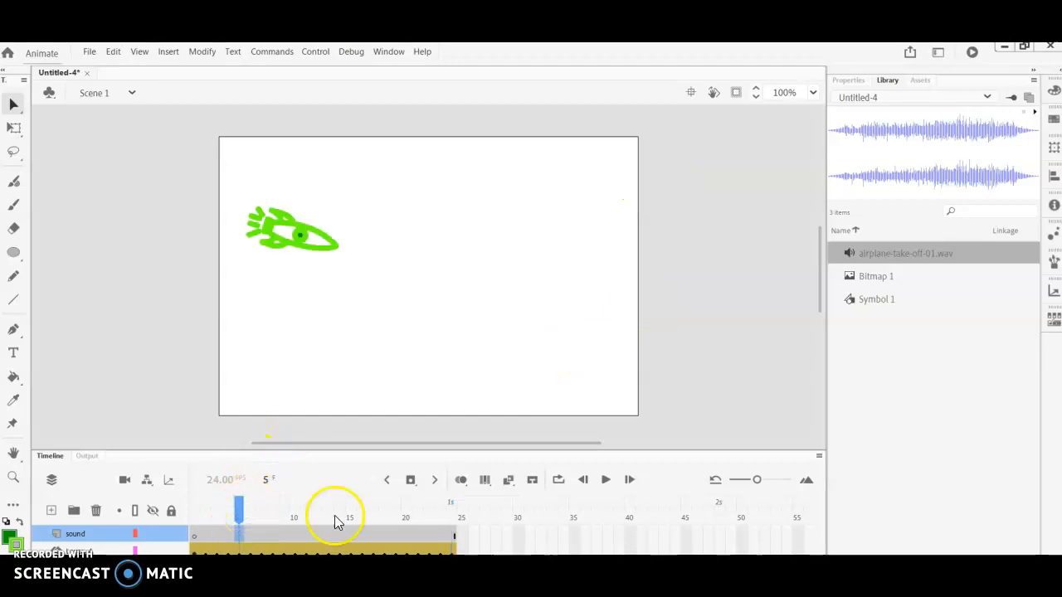
pyautogui.rightClick(239, 537)
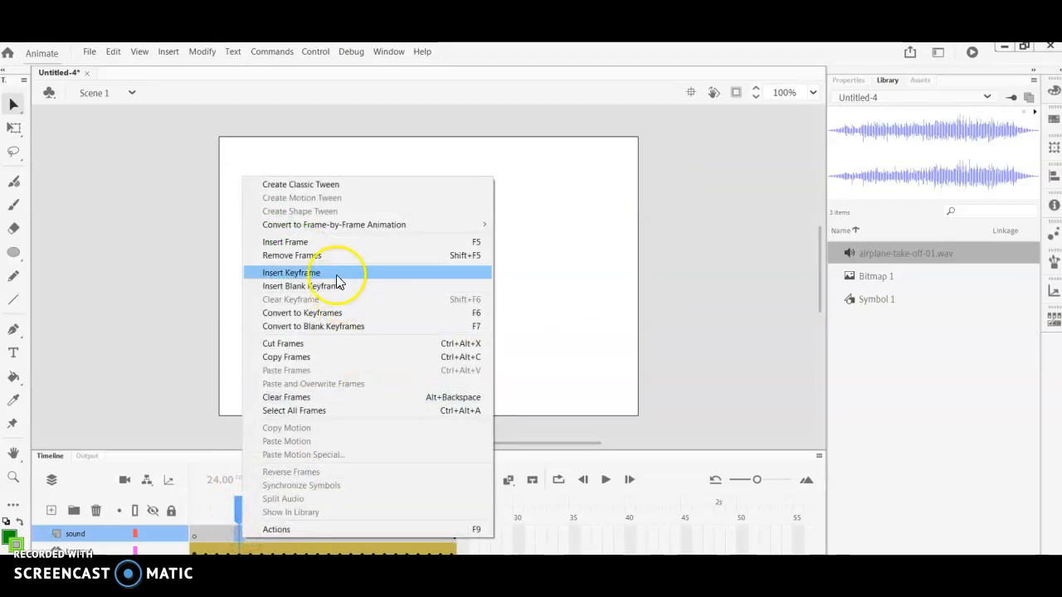
pyautogui.click(337, 283)
pyautogui.click(344, 539)
pyautogui.rightClick(345, 538)
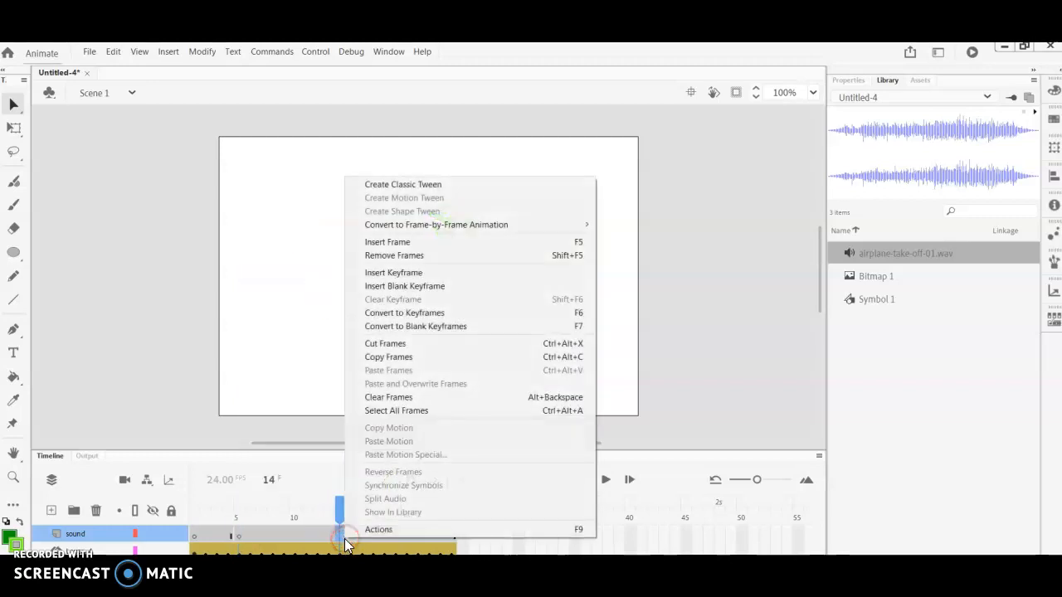
pyautogui.click(387, 273)
# Place airplane-take-off-01.wav in the span between the sound layer's keyframes at frames 5 and 14, and play the animation.
pyautogui.click(271, 533)
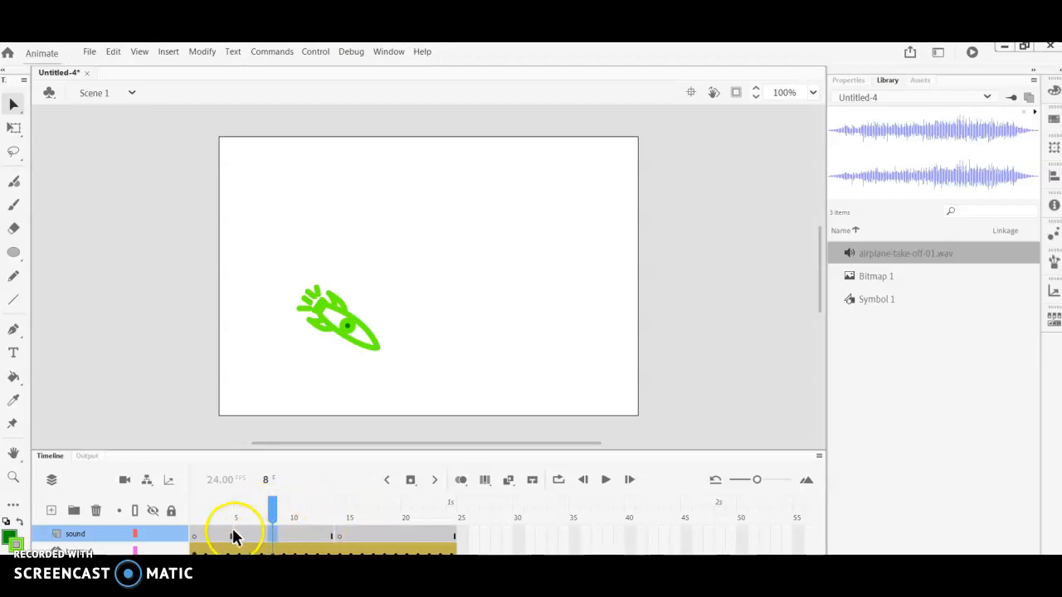
pyautogui.moveTo(887, 256); pyautogui.dragTo(537, 238)
pyautogui.click(605, 481)
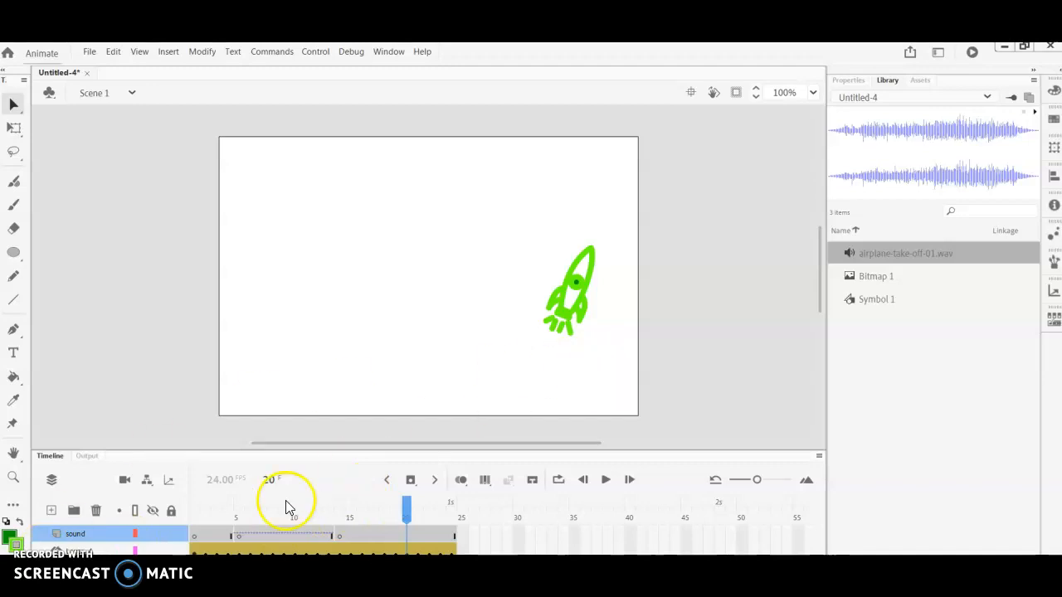
# Scrub the playhead to frame 24 and back to frame 1 to review the animation.
pyautogui.moveTo(405, 505); pyautogui.dragTo(472, 533)
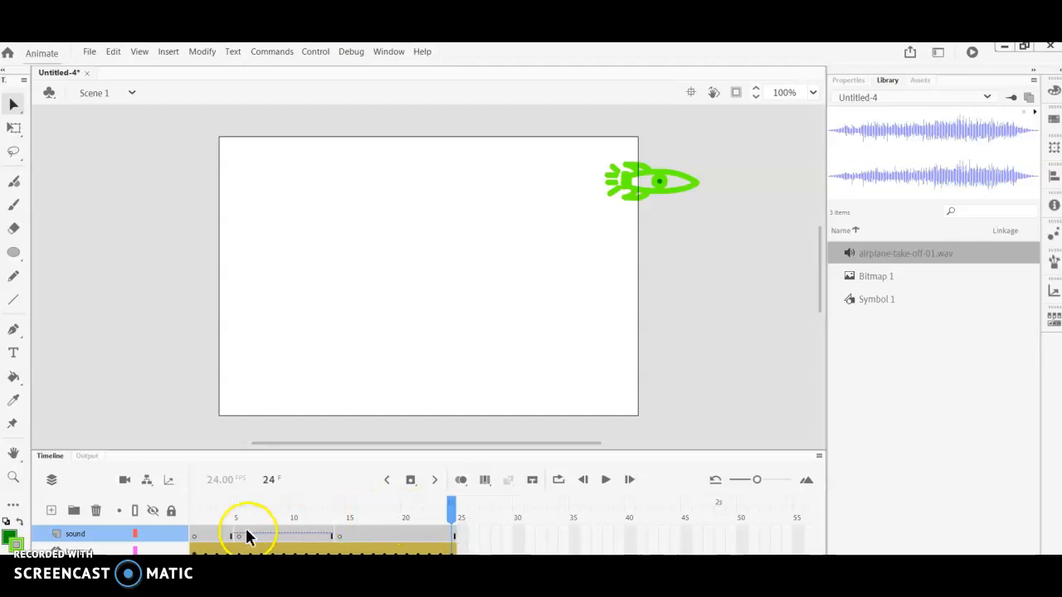
pyautogui.moveTo(450, 507); pyautogui.dragTo(177, 531)
pyautogui.moveTo(421, 525); pyautogui.dragTo(179, 541)
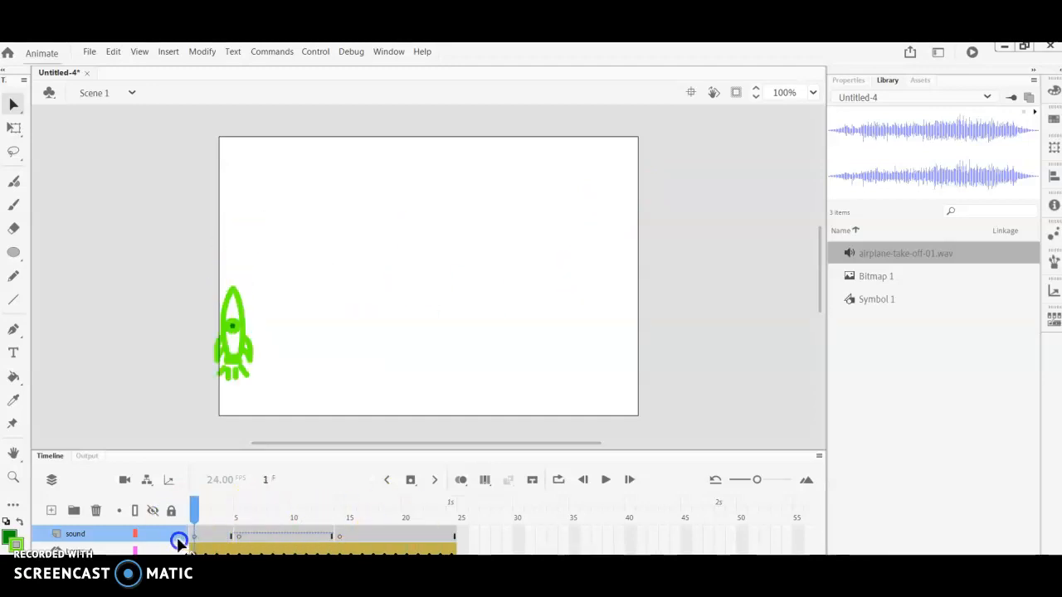
pyautogui.click(91, 54)
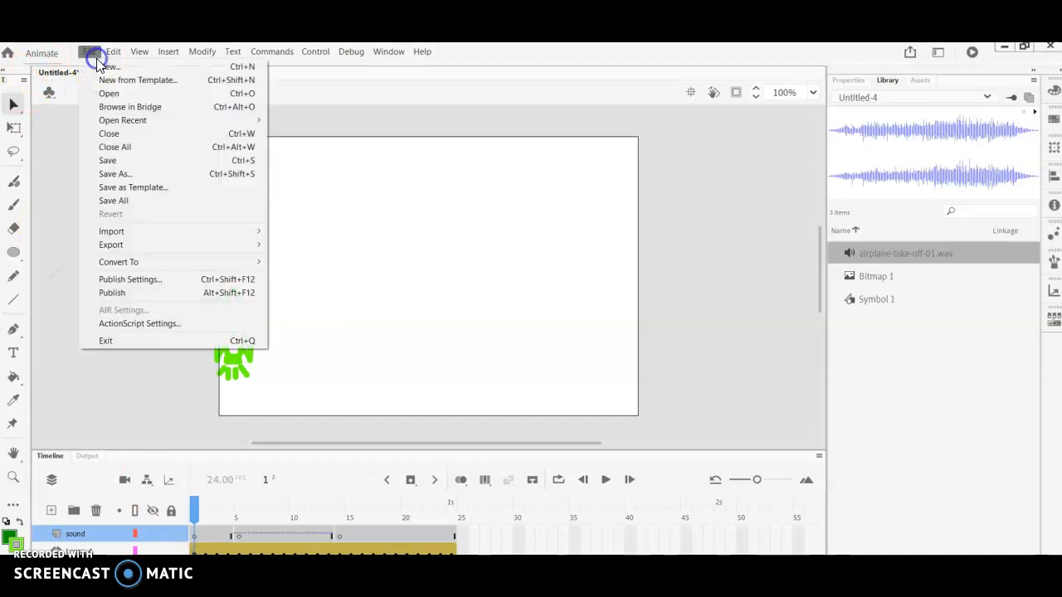
pyautogui.moveTo(130, 249)
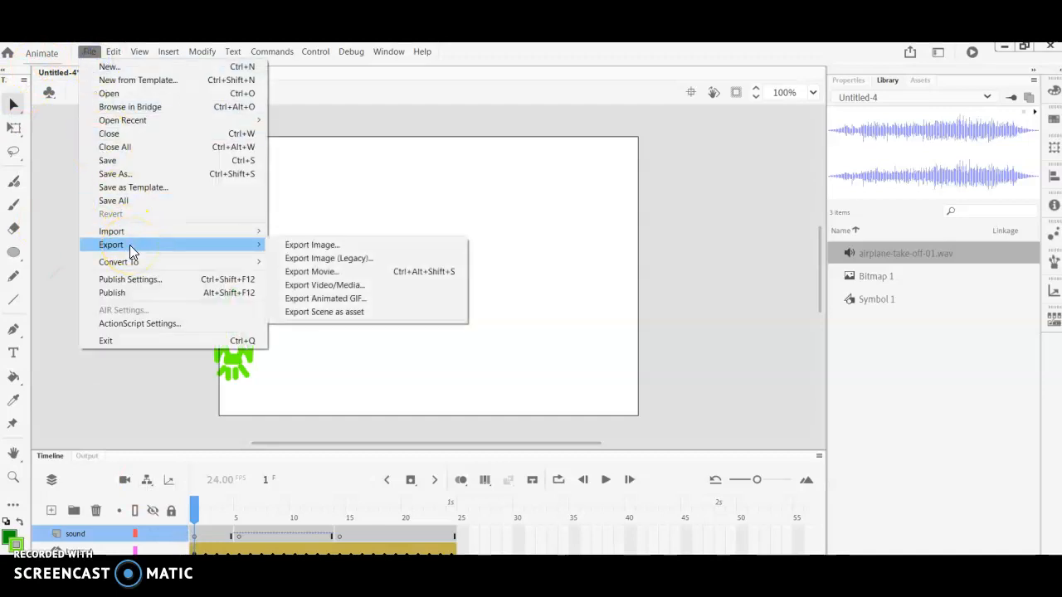
pyautogui.click(370, 298)
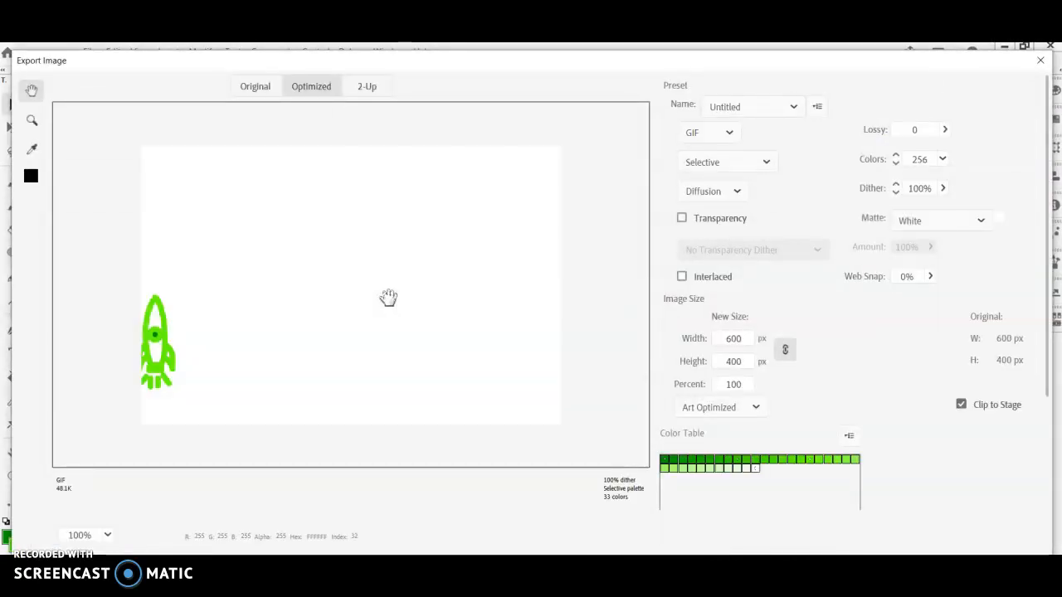
pyautogui.click(403, 292)
pyautogui.click(126, 410)
pyautogui.press('Escape')
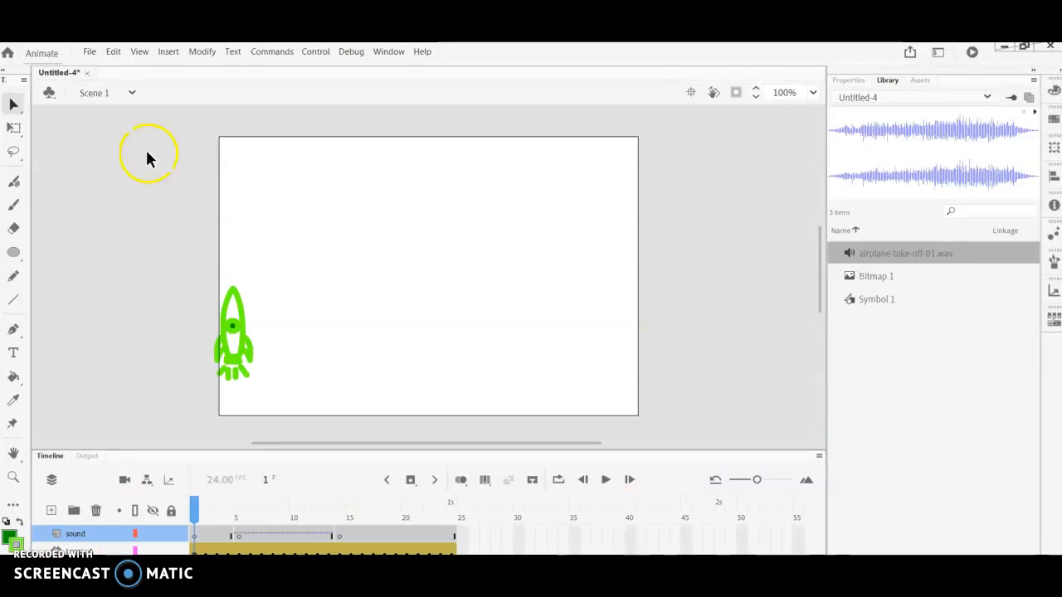
# Open the video/media export settings and set the output file to "rocket" in the Animation folder under Documents.
pyautogui.click(84, 51)
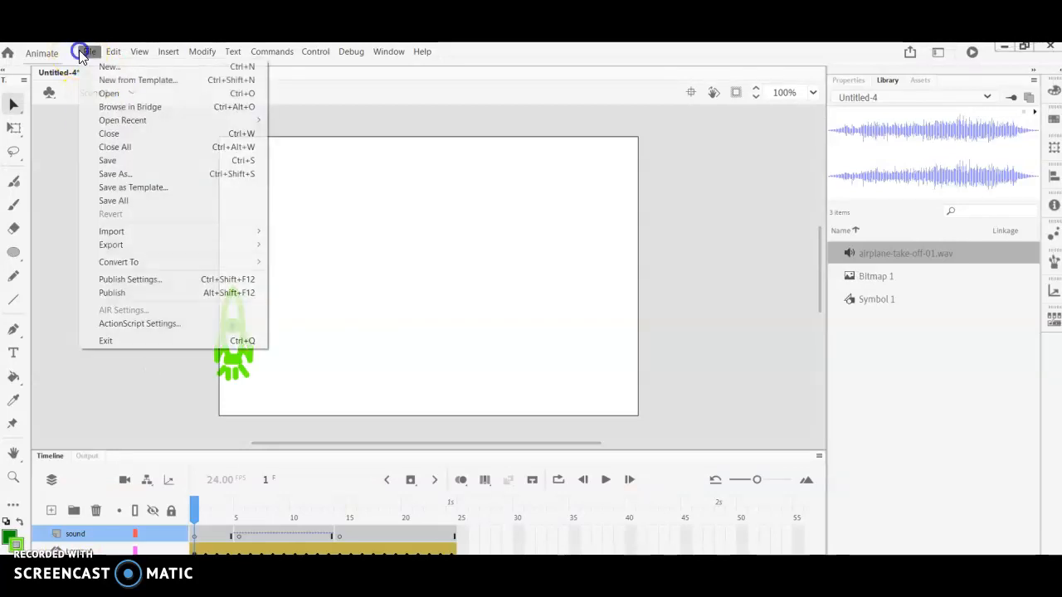
pyautogui.click(248, 249)
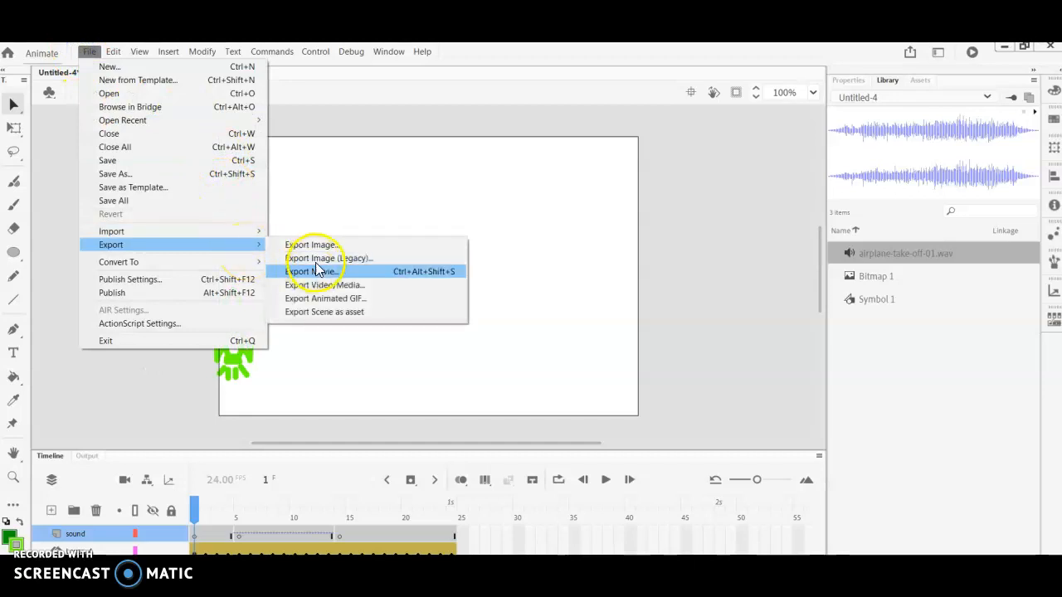
pyautogui.click(352, 293)
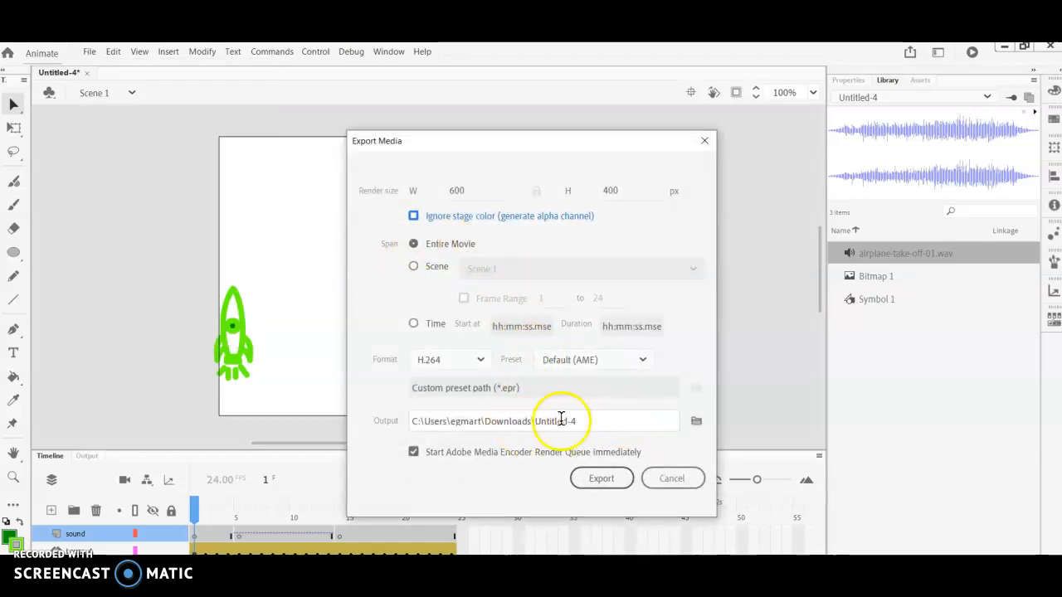
pyautogui.click(702, 423)
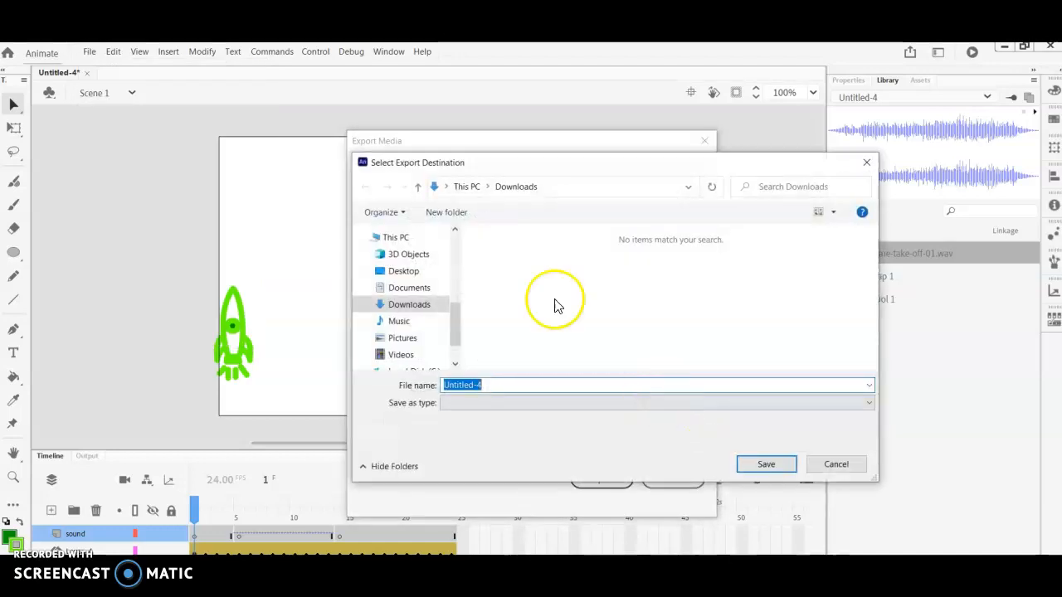
pyautogui.click(423, 293)
pyautogui.click(525, 314)
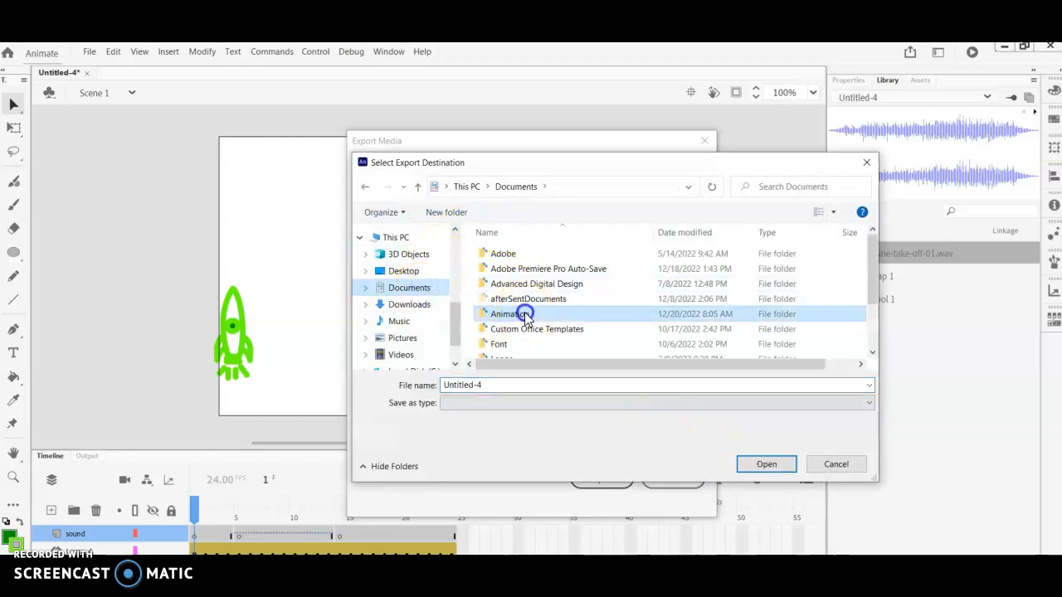
pyautogui.doubleClick(524, 313)
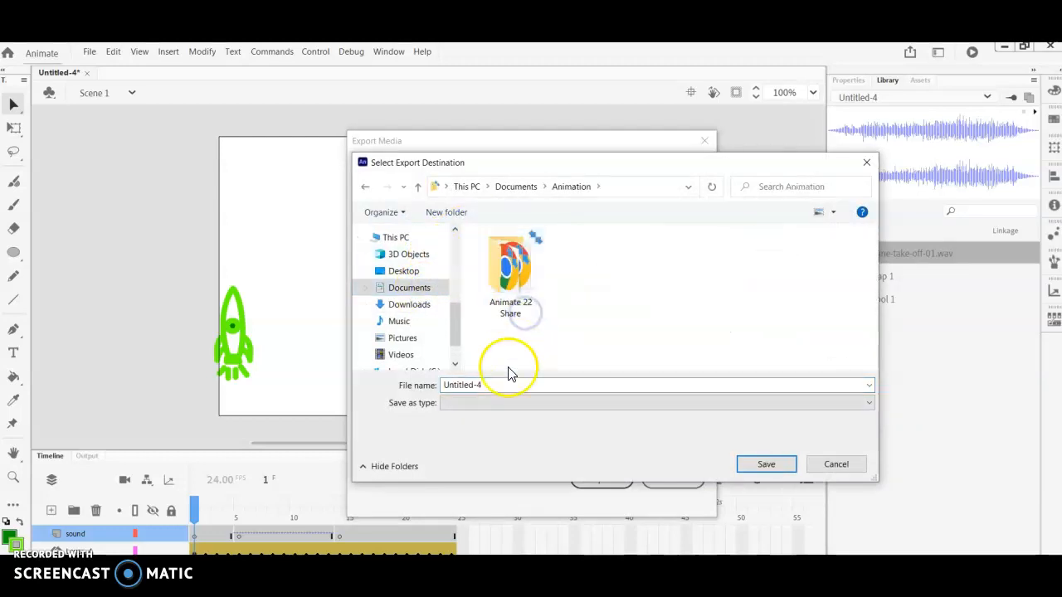
pyautogui.moveTo(498, 385); pyautogui.dragTo(421, 377)
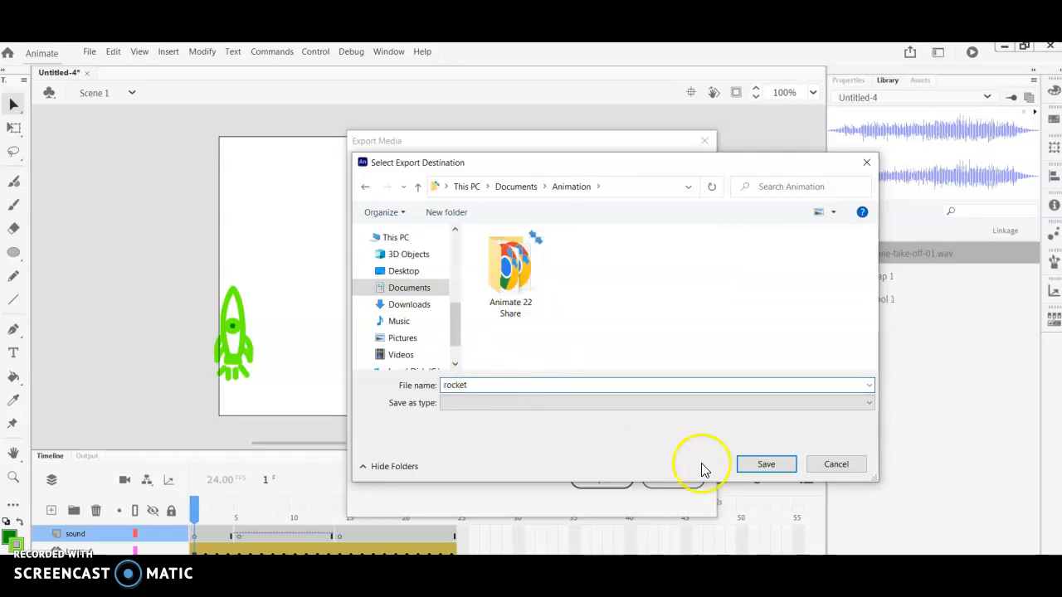
pyautogui.click(766, 465)
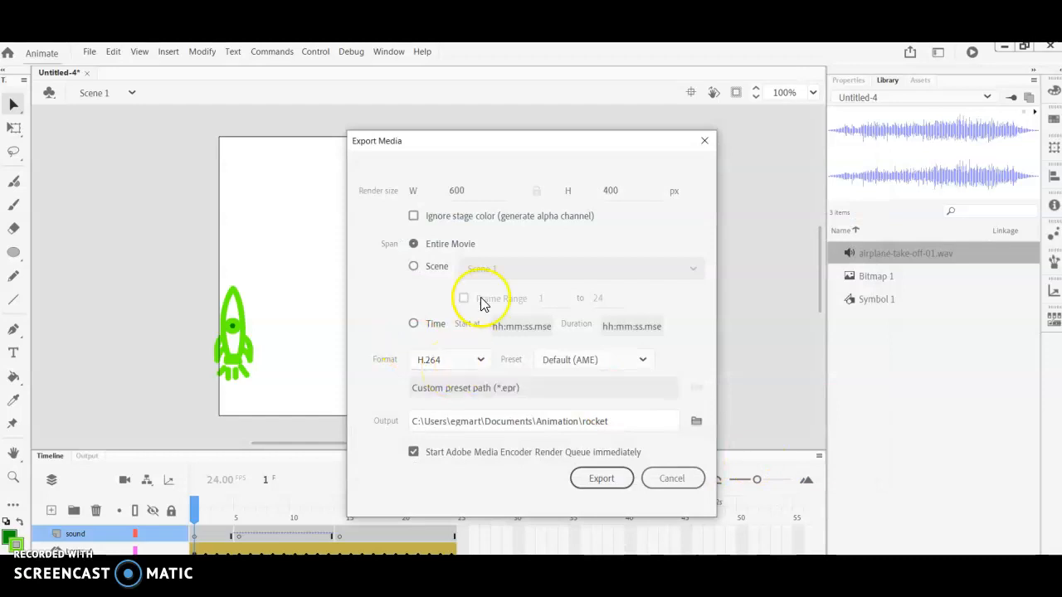
# Export the entire movie as a 600 by 400 H.264 video with the Default (AME) preset and dismiss the export notice.
pyautogui.click(602, 480)
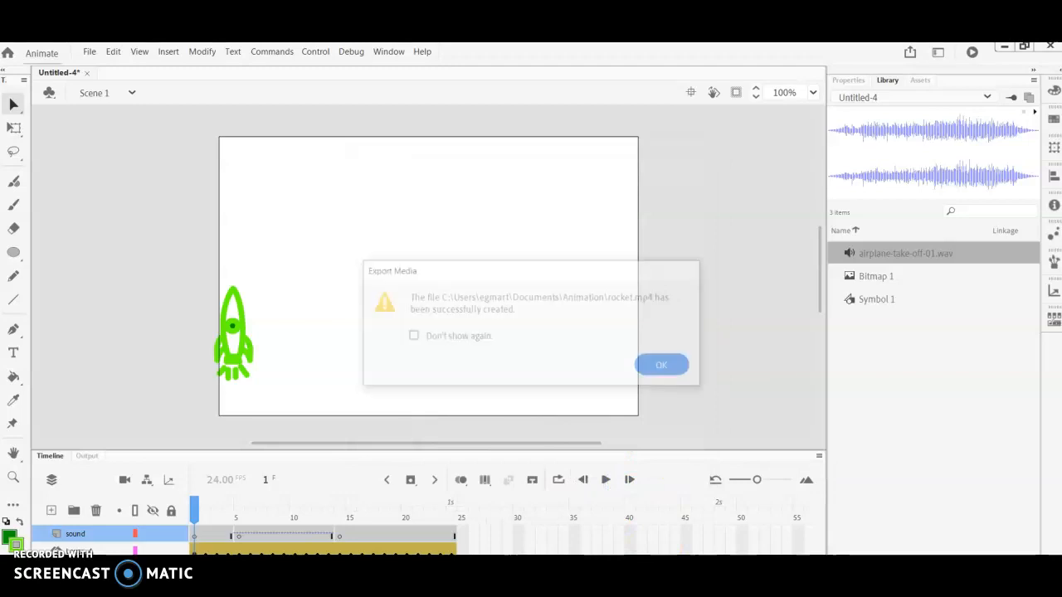
pyautogui.click(645, 539)
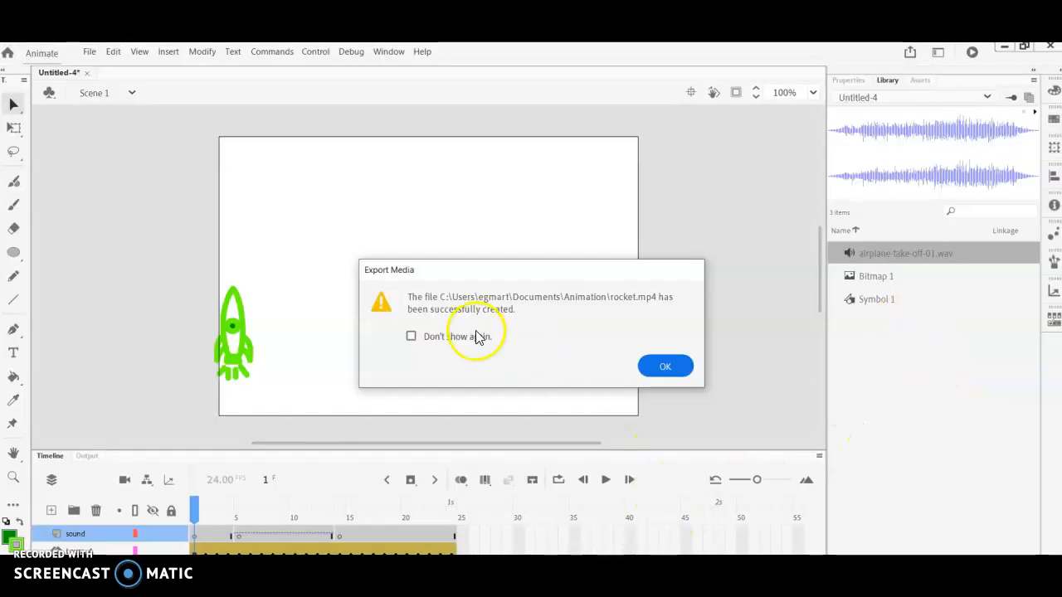
pyautogui.click(667, 367)
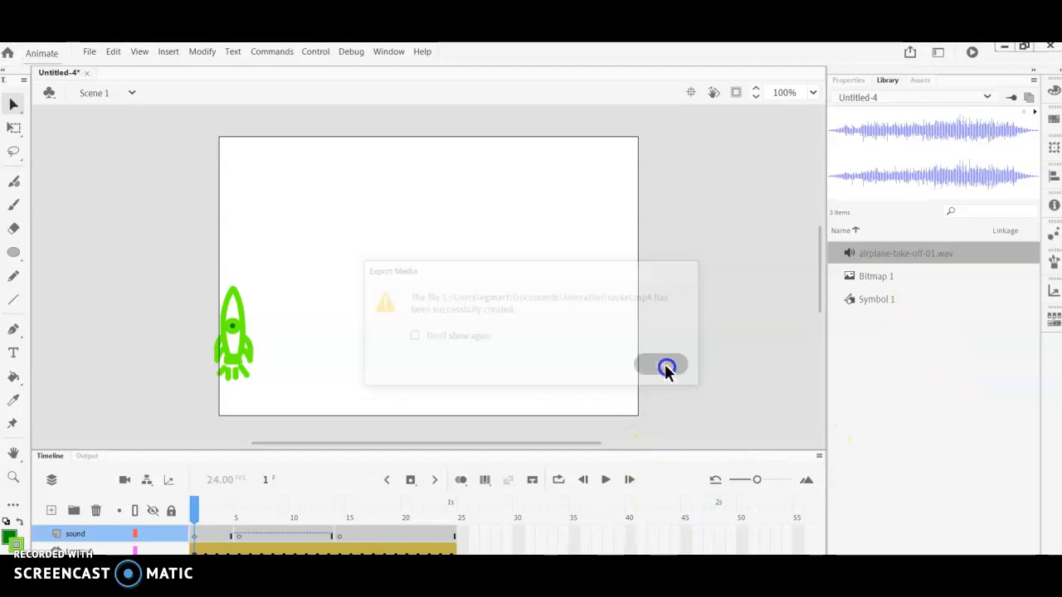
# Switch to File Explorer, play the exported rocket video from the Animation folder in Documents, and close the player.
pyautogui.moveTo(324, 580)
pyautogui.click(249, 535)
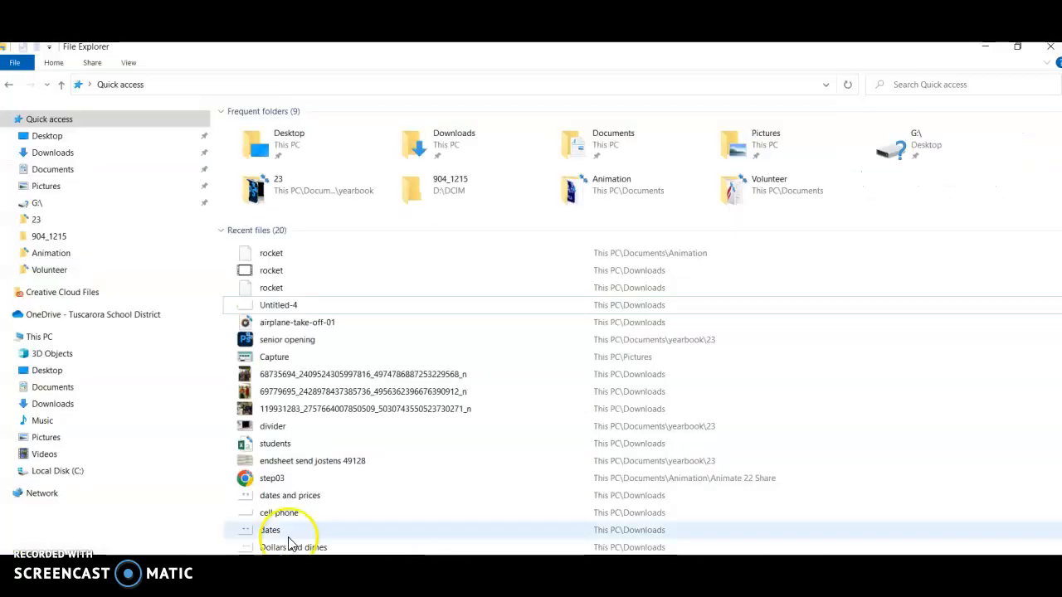
pyautogui.click(47, 170)
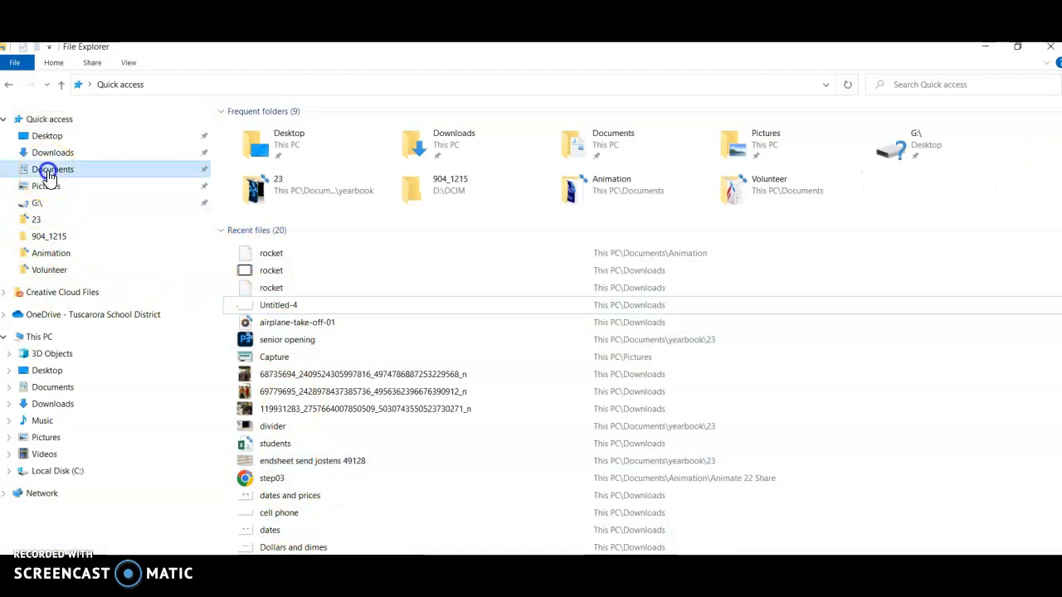
pyautogui.doubleClick(260, 193)
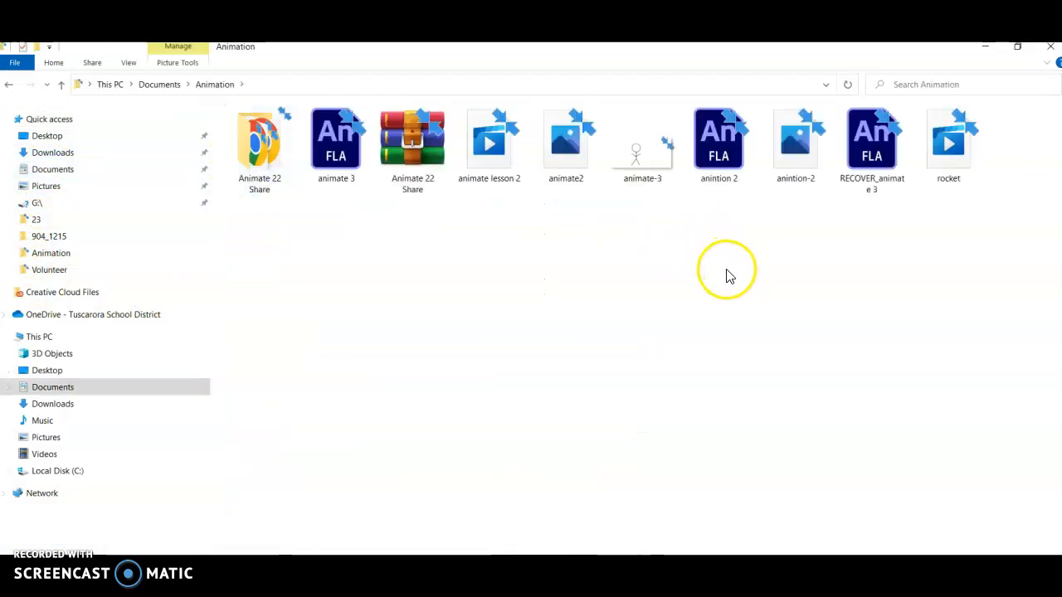
pyautogui.doubleClick(960, 175)
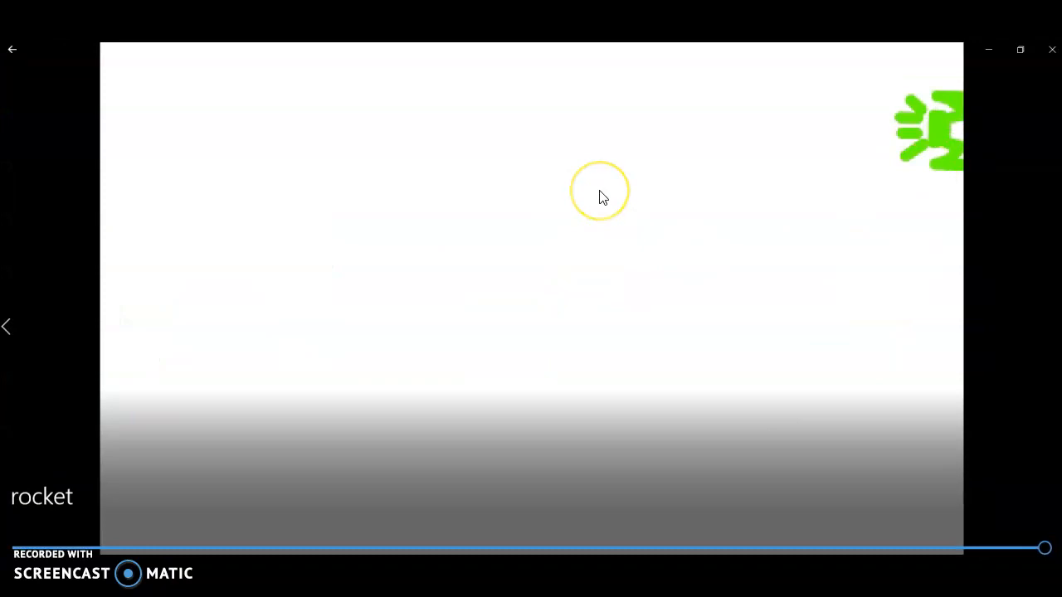
pyautogui.click(1055, 53)
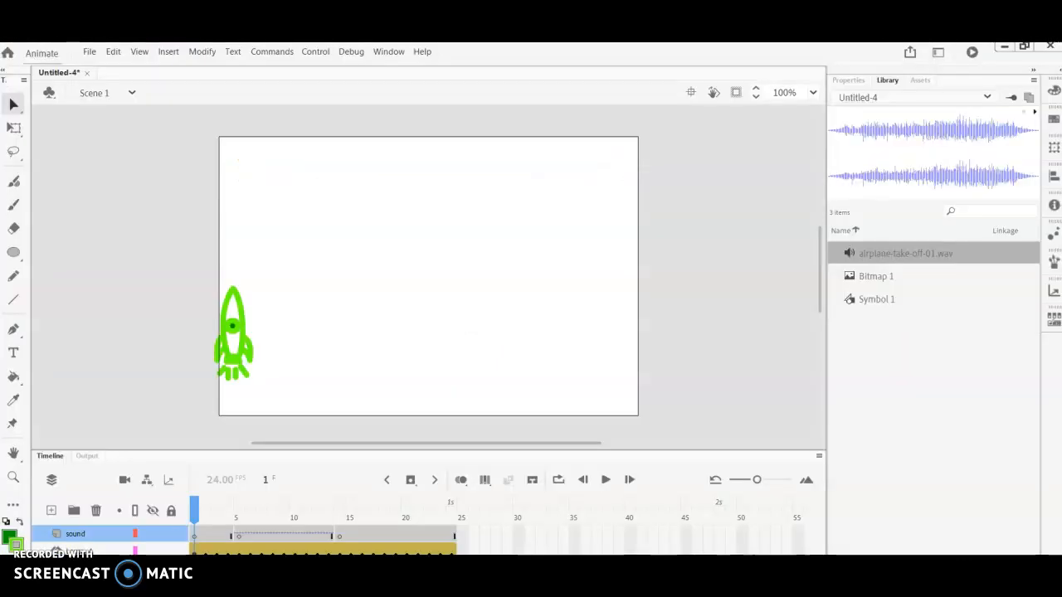
# Return to Animate and reopen the video/media export settings for the rocket animation.
pyautogui.click(88, 52)
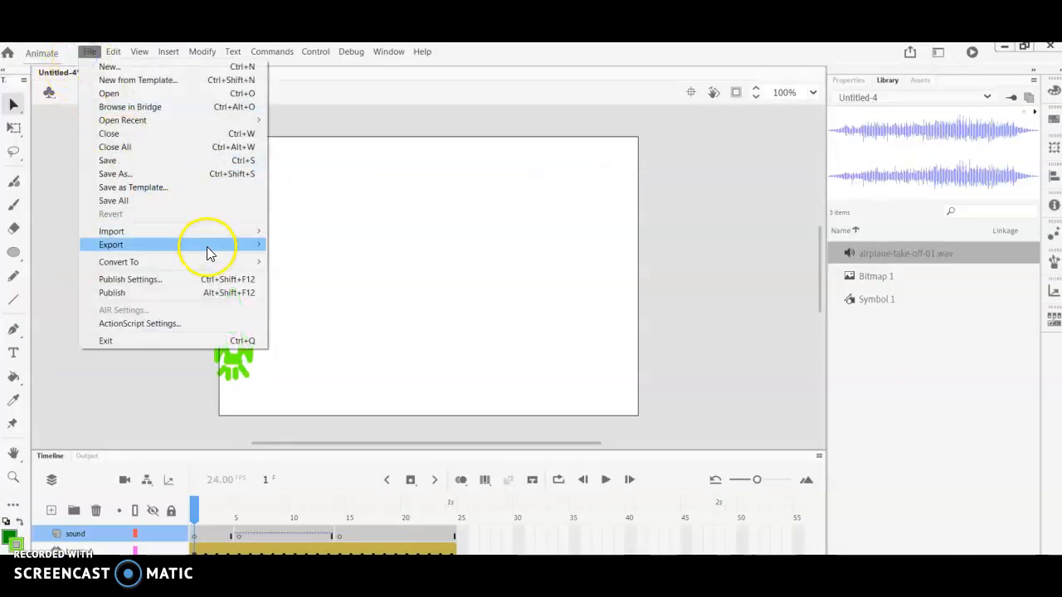
pyautogui.moveTo(206, 247)
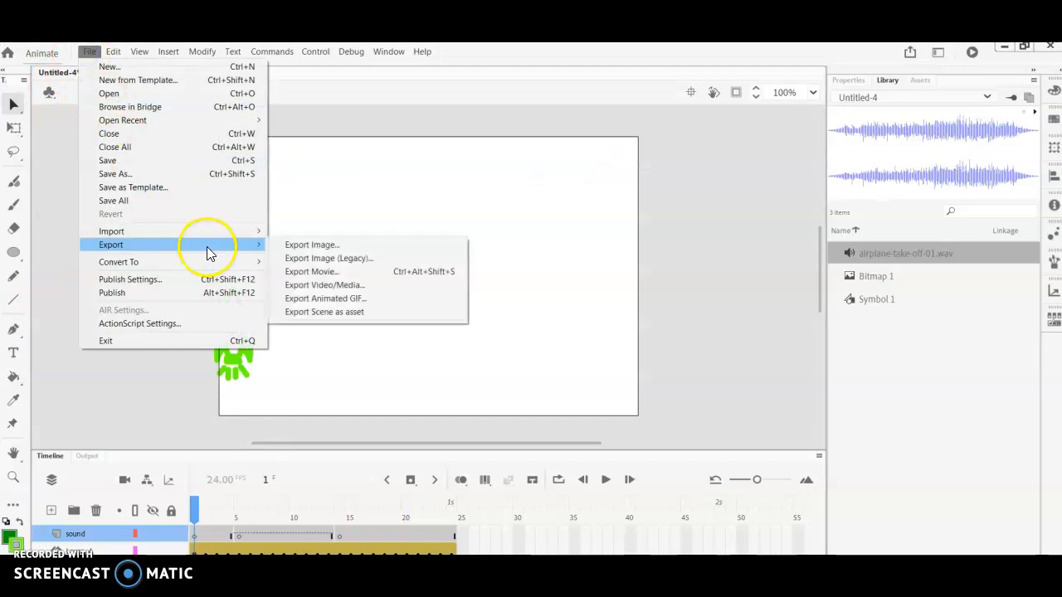
pyautogui.click(372, 291)
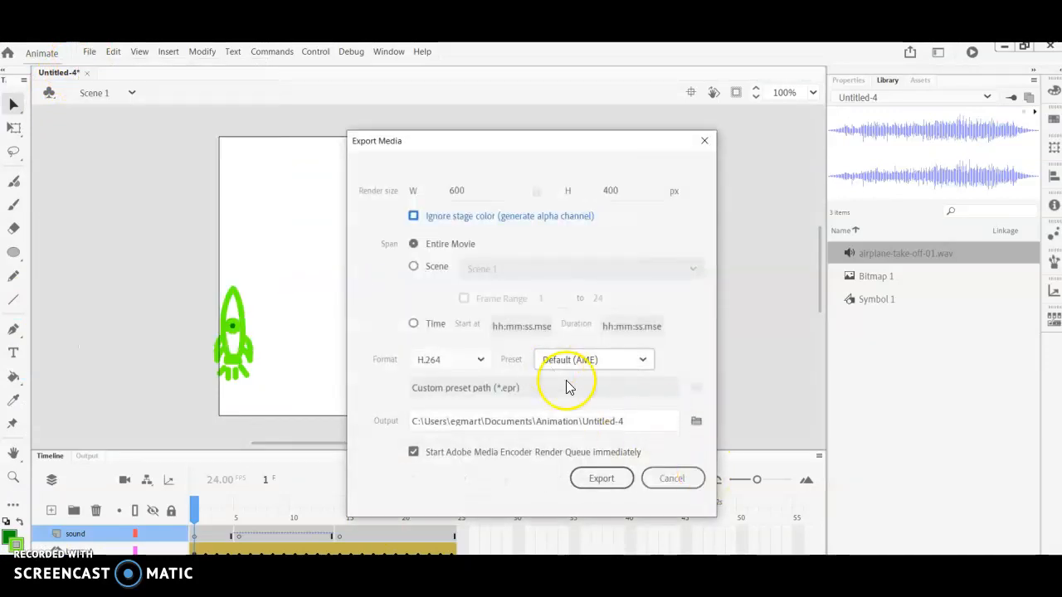